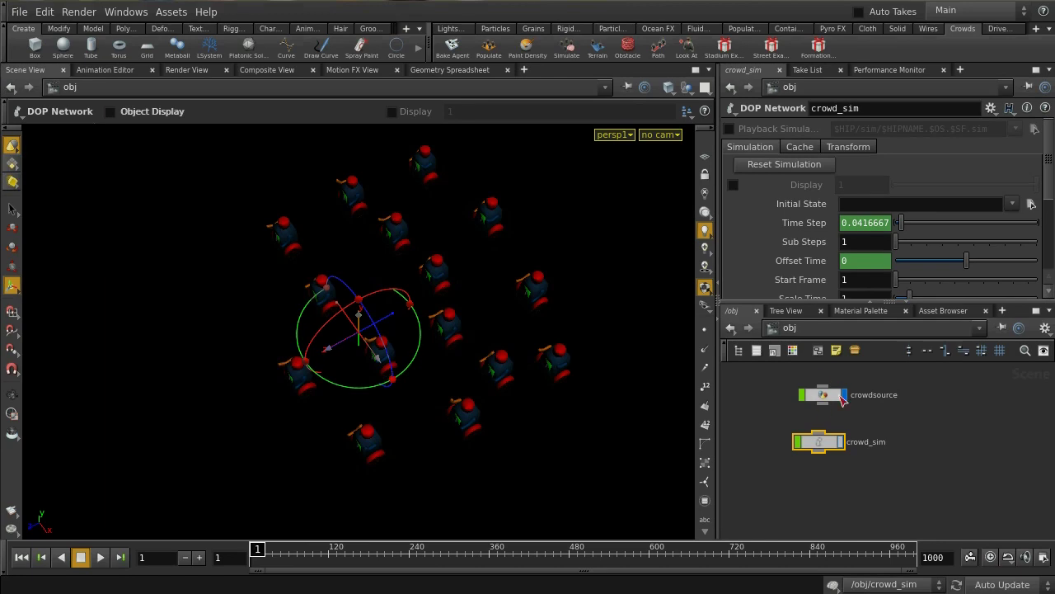
# Step: Open the crowdsource network, maximize the network editor, and frame all of its nodes
pyautogui.click(914, 426)
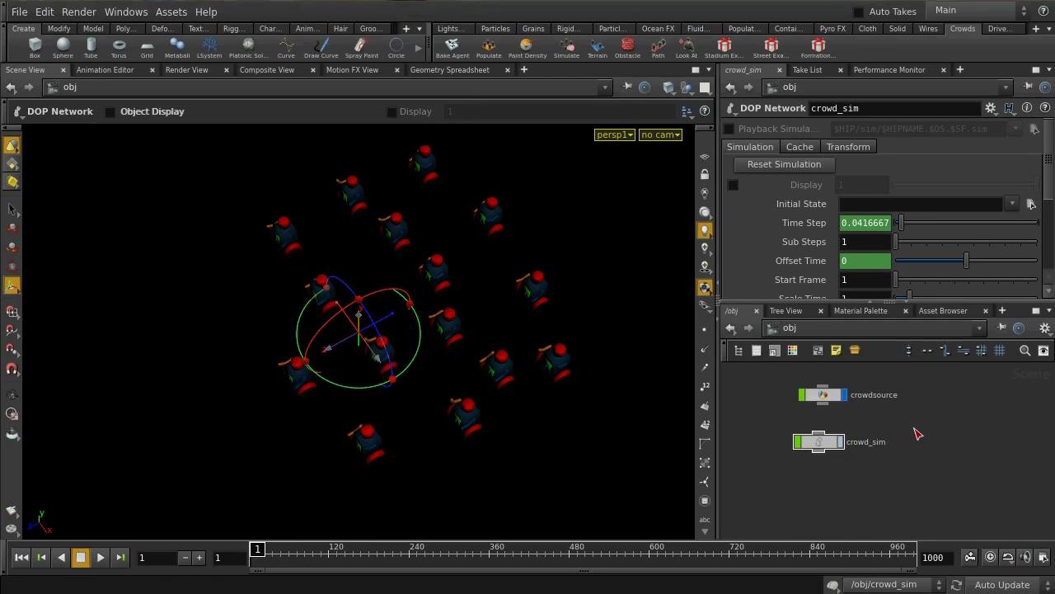
pyautogui.scroll(-3, 912, 421)
pyautogui.scroll(4, 913, 428)
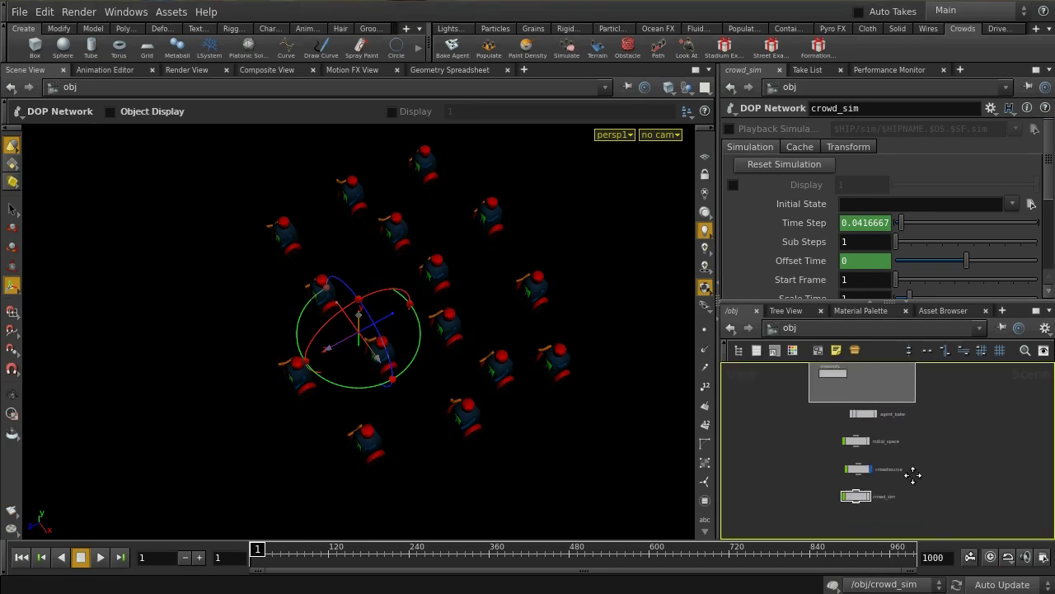
pyautogui.moveTo(915, 458); pyautogui.dragTo(931, 408, button='middle')
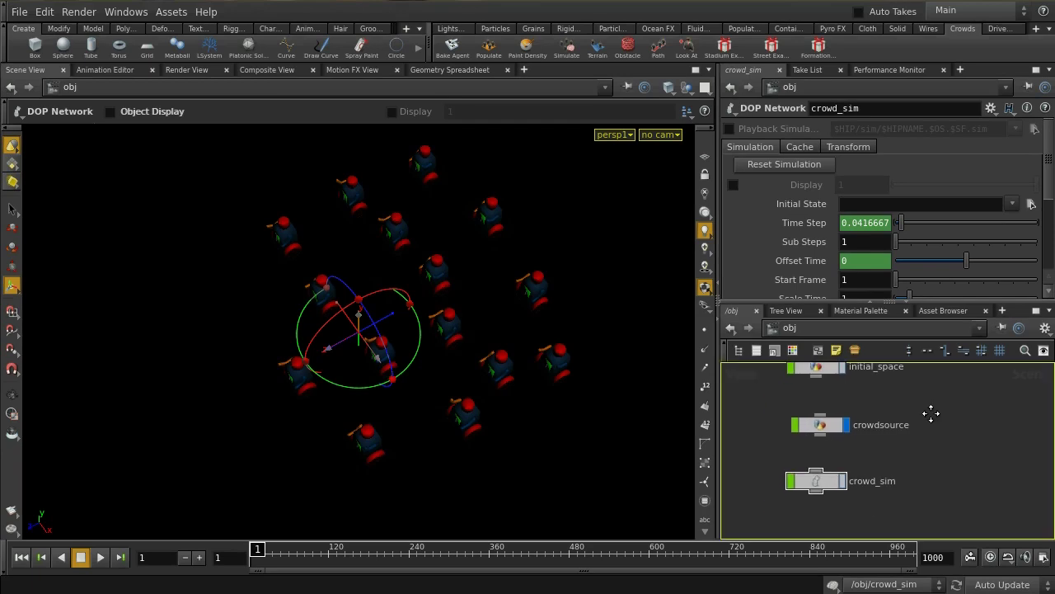
pyautogui.doubleClick(833, 426)
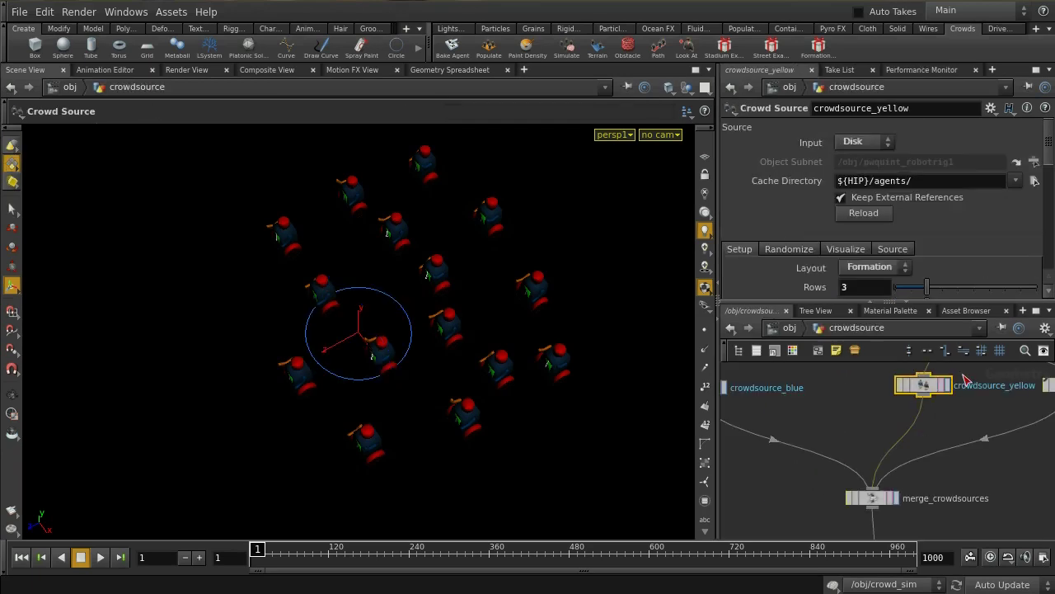
pyautogui.click(1036, 311)
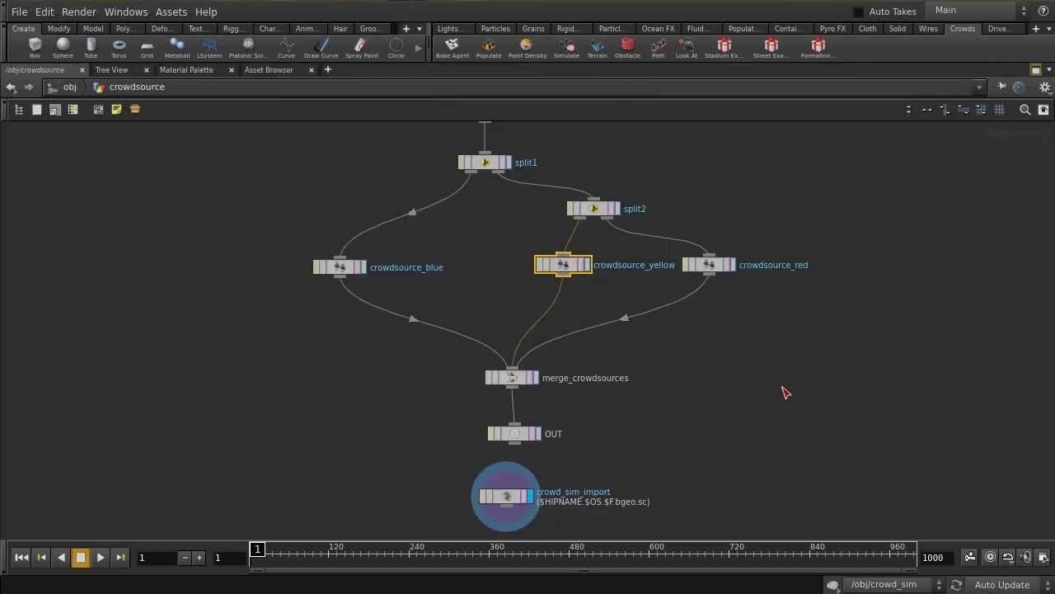
pyautogui.press('h')
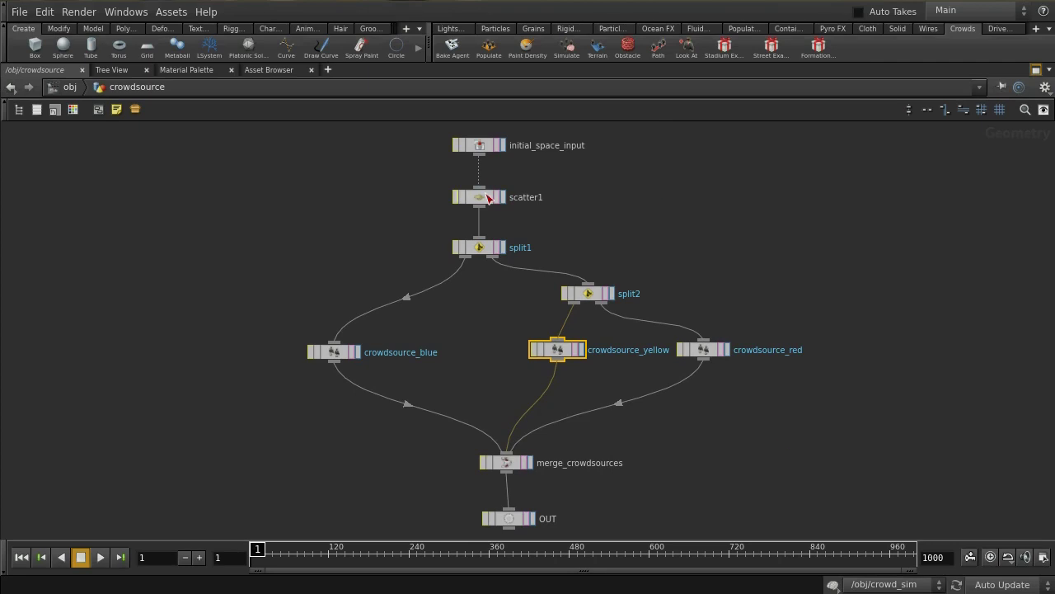
# Step: Compare the group, color and agent settings of the crowdsource_blue, crowdsource_yellow and crowdsource_red nodes
pyautogui.moveTo(292, 322); pyautogui.dragTo(787, 393)
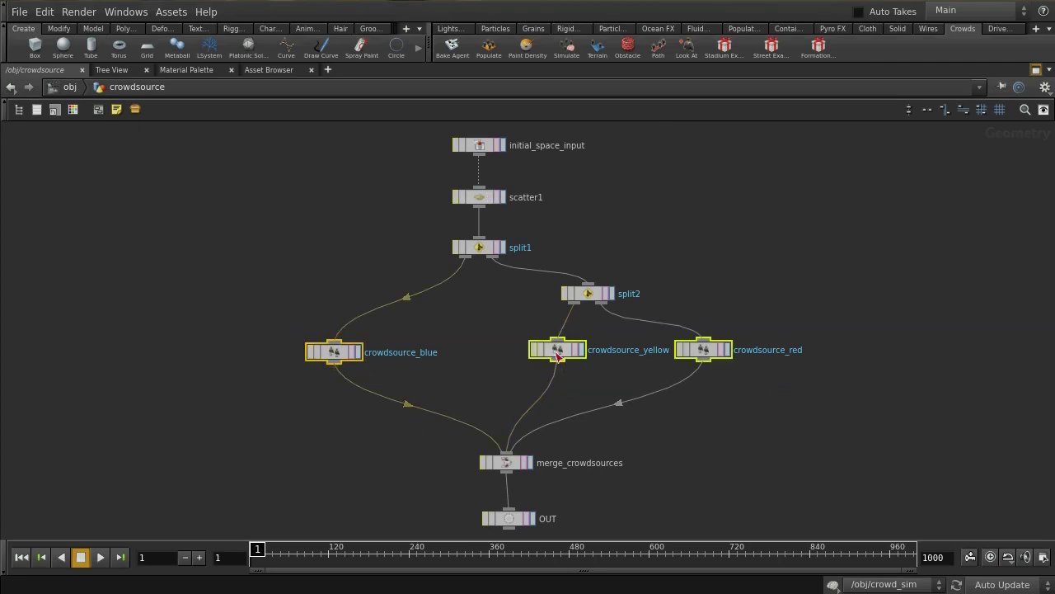
pyautogui.click(487, 375)
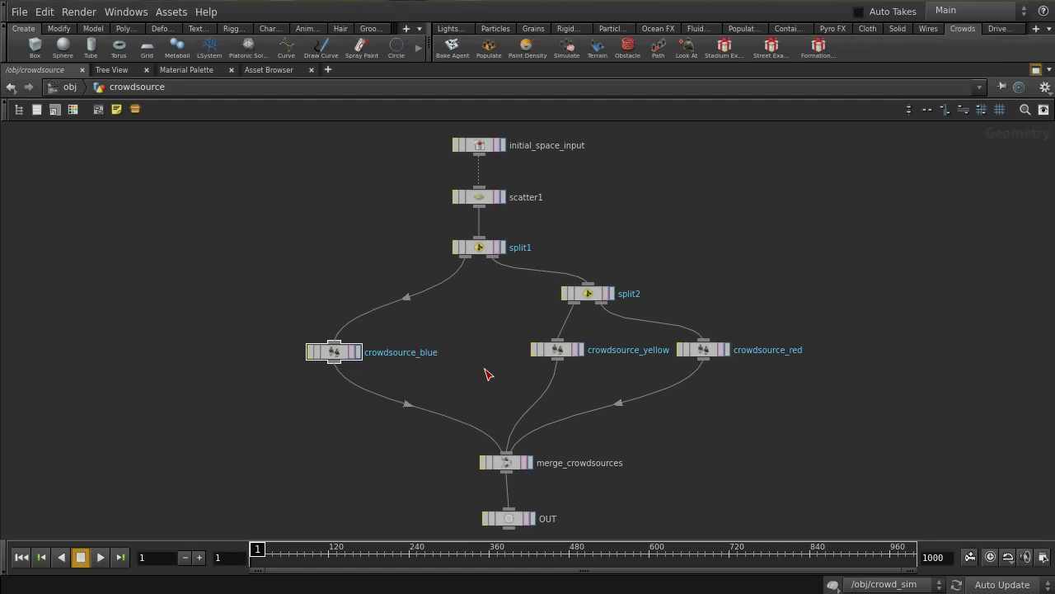
pyautogui.press('p')
pyautogui.click(340, 358)
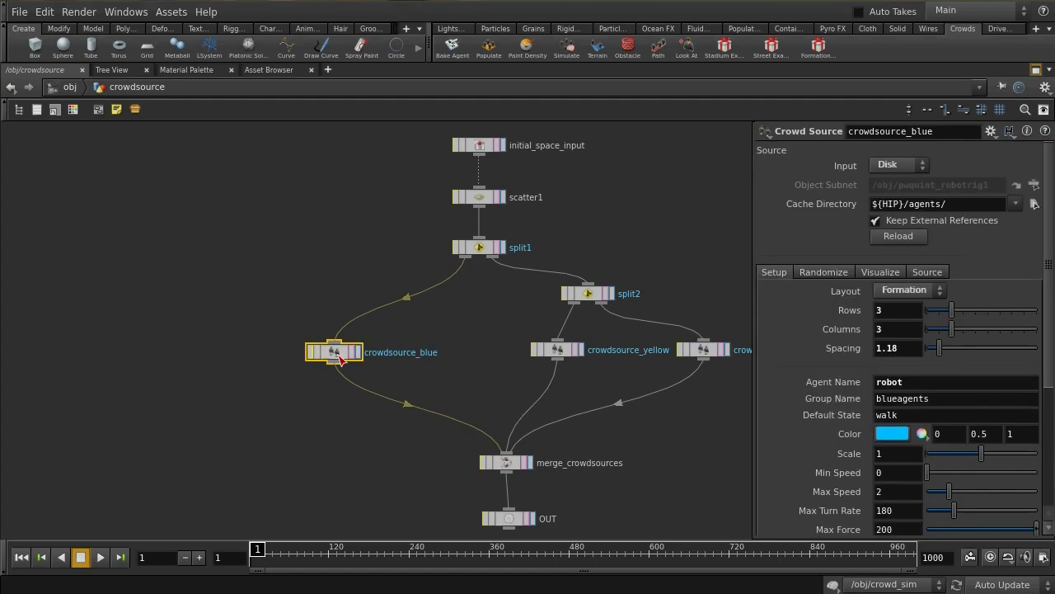
pyautogui.click(558, 359)
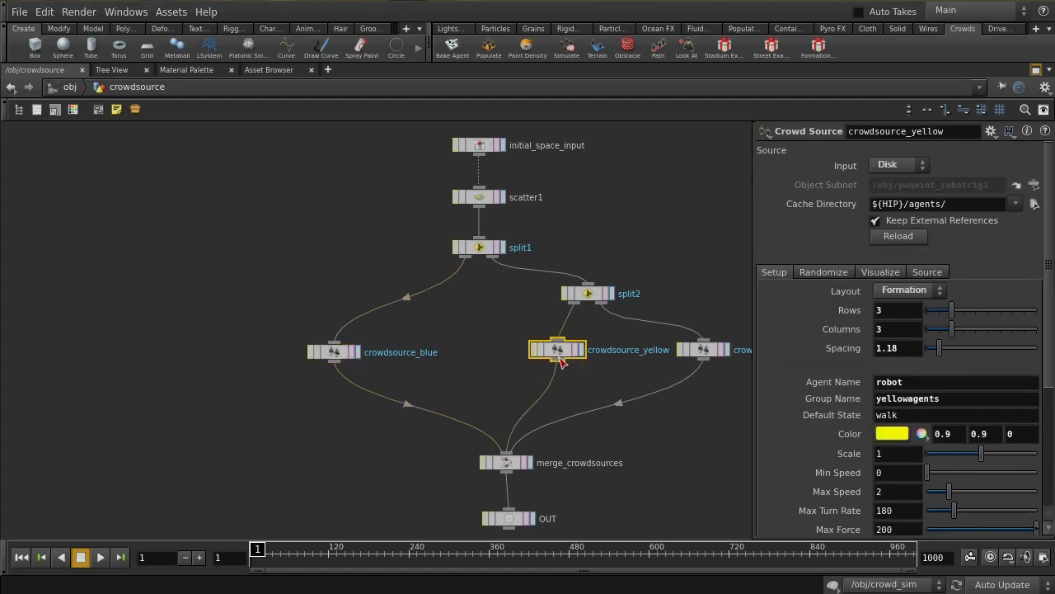
pyautogui.click(713, 356)
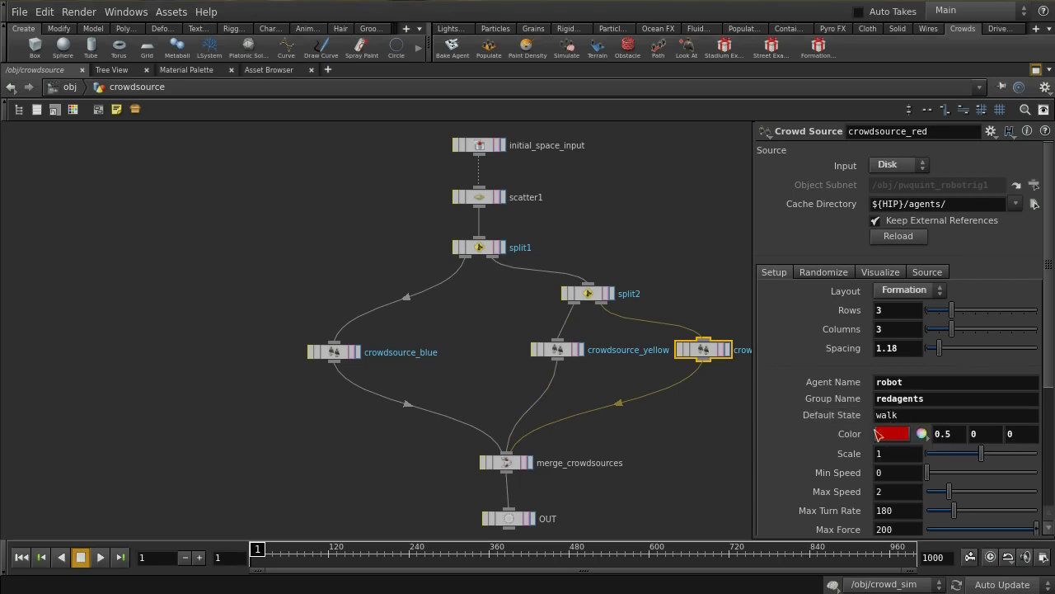
pyautogui.press('p')
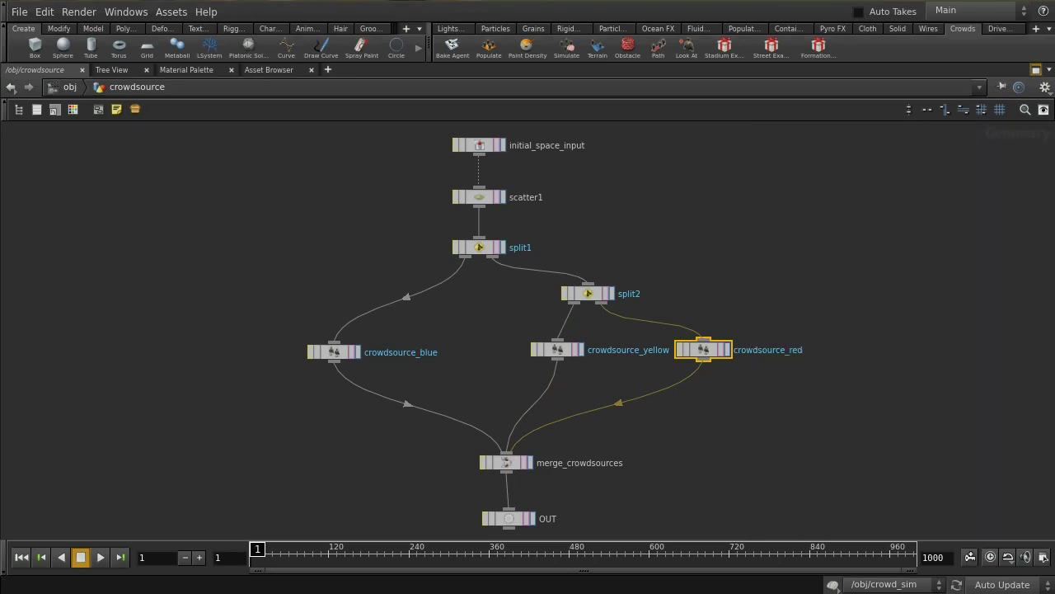
# Step: Restore the split layout, return to the object level, and view the robot agents from a wider angle
pyautogui.click(1036, 70)
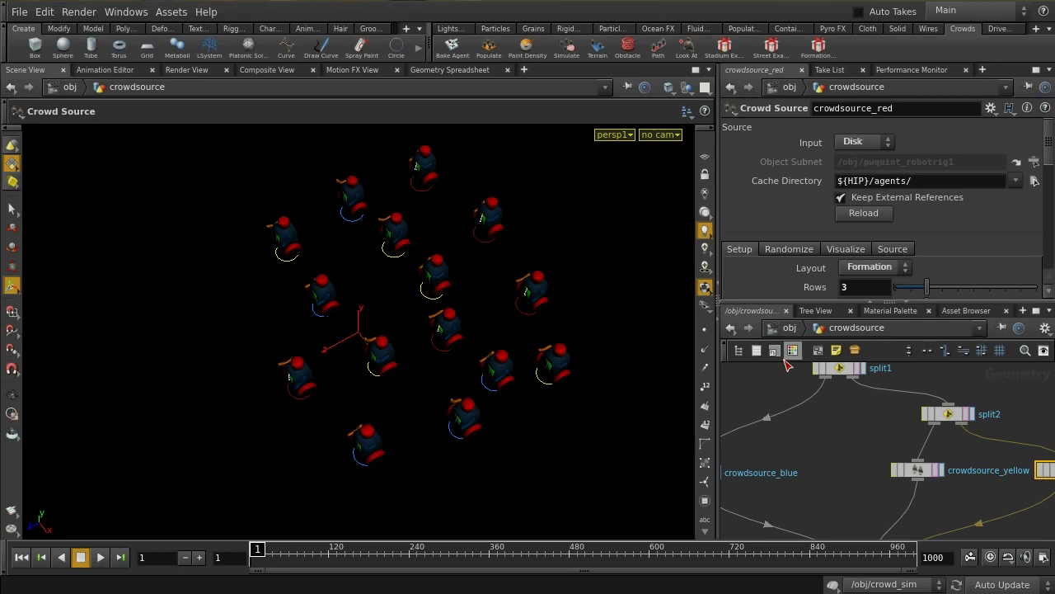
pyautogui.click(789, 327)
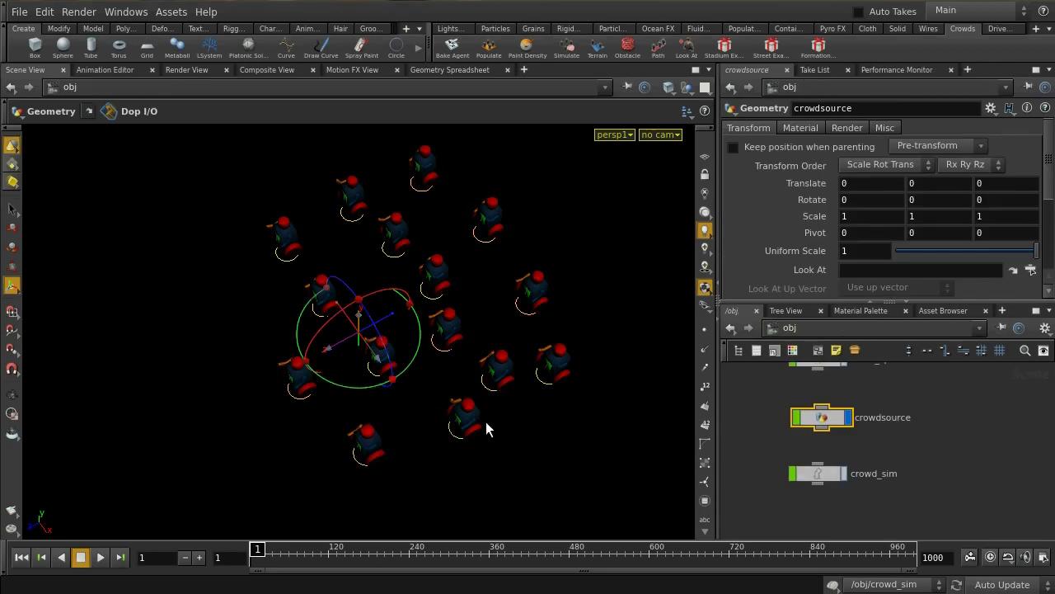
pyautogui.press('Escape')
pyautogui.scroll(2, 567, 424)
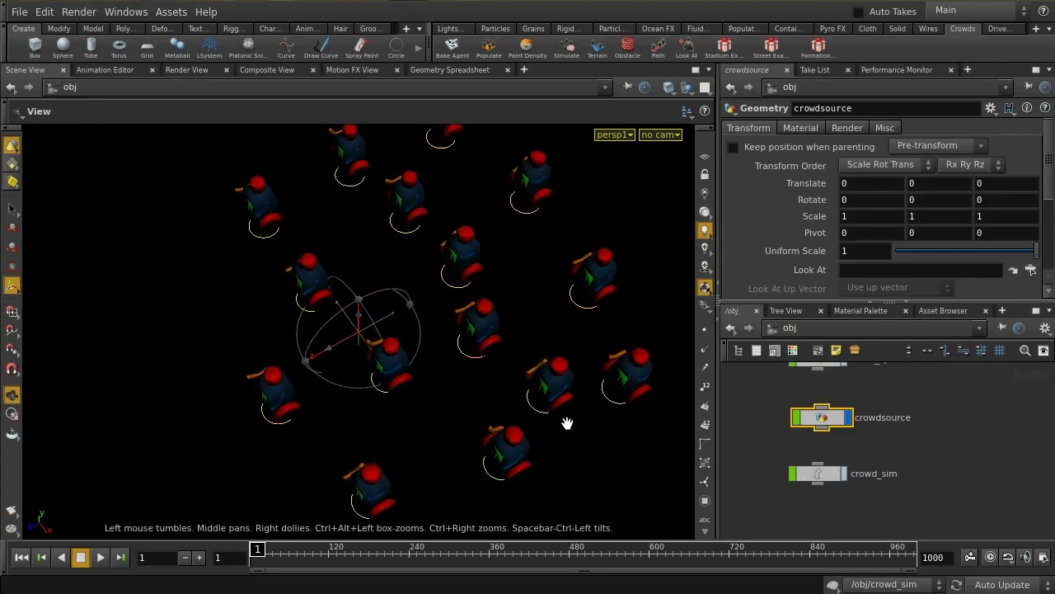
pyautogui.scroll(-5, 568, 423)
pyautogui.moveTo(567, 423); pyautogui.dragTo(577, 384)
pyautogui.press('Return')
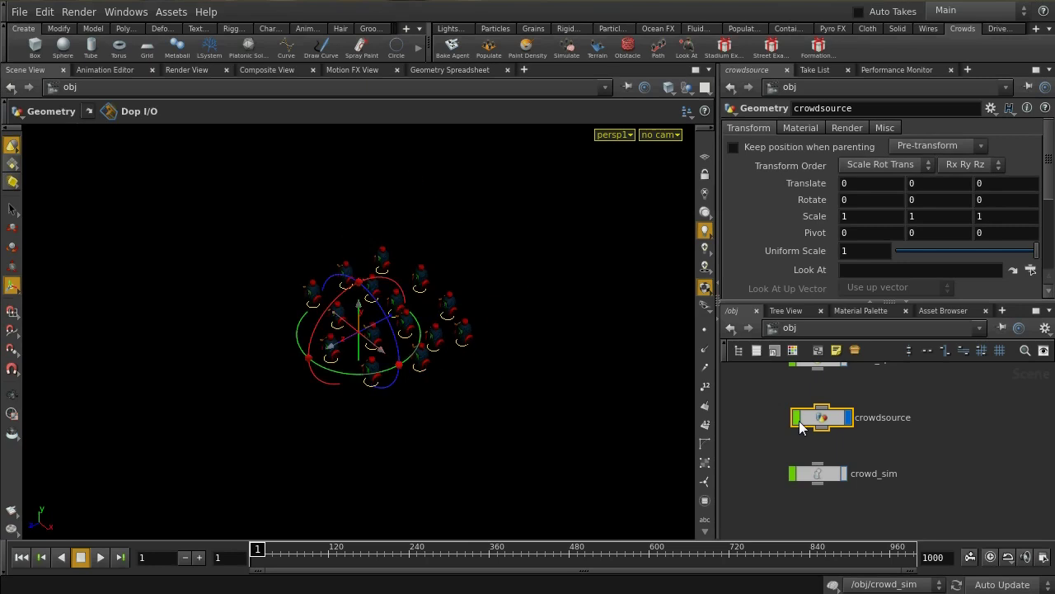
# Step: Play the crowd simulation without the transform handles, rewind it to frame 1, and enable real-time playback
pyautogui.click(821, 475)
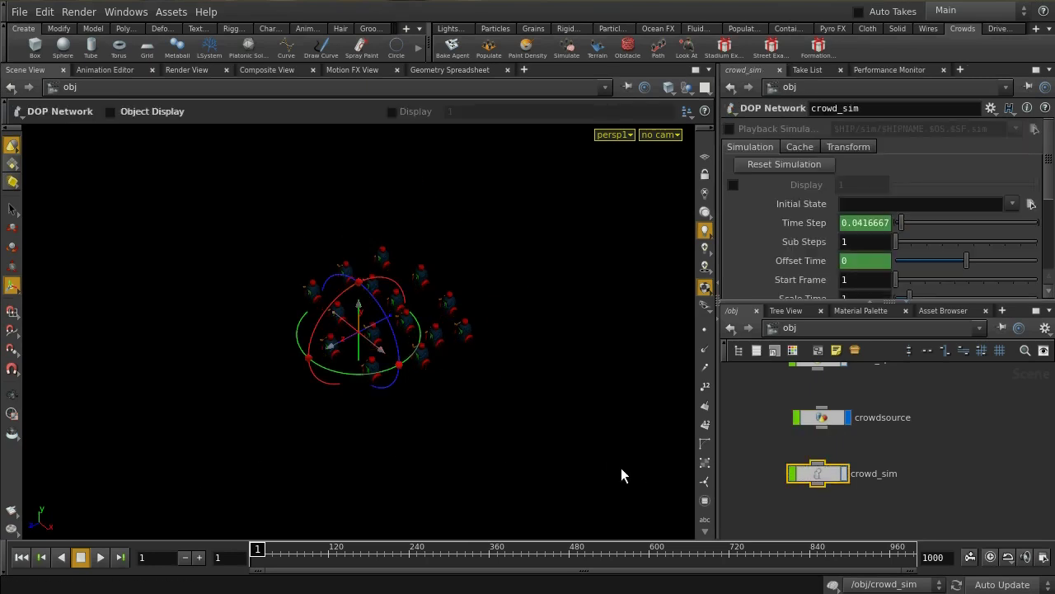
pyautogui.press('Escape')
pyautogui.moveTo(567, 391); pyautogui.dragTo(566, 396)
pyautogui.press('Return')
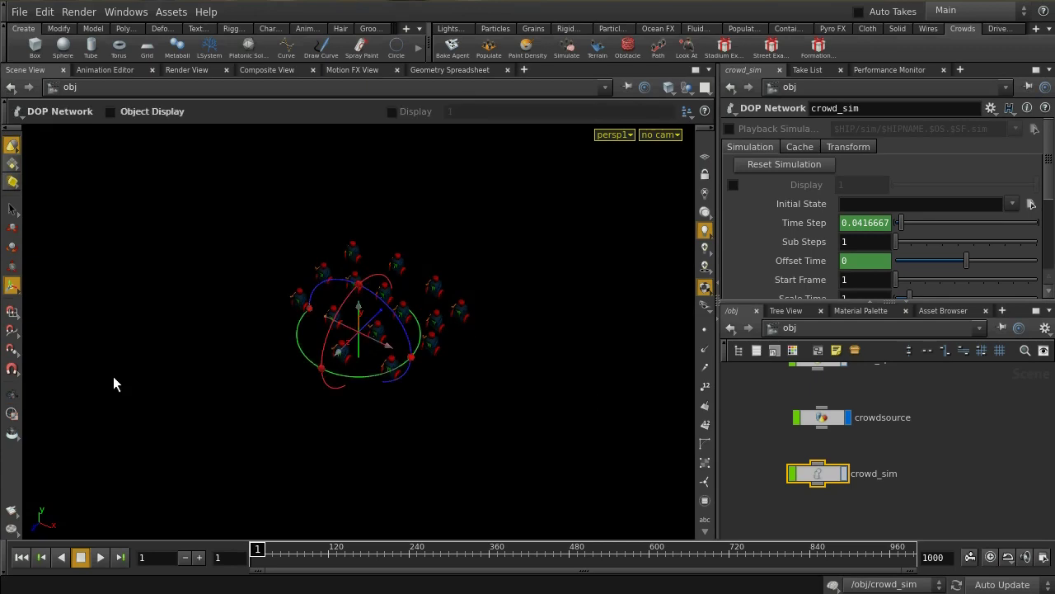
pyautogui.click(12, 209)
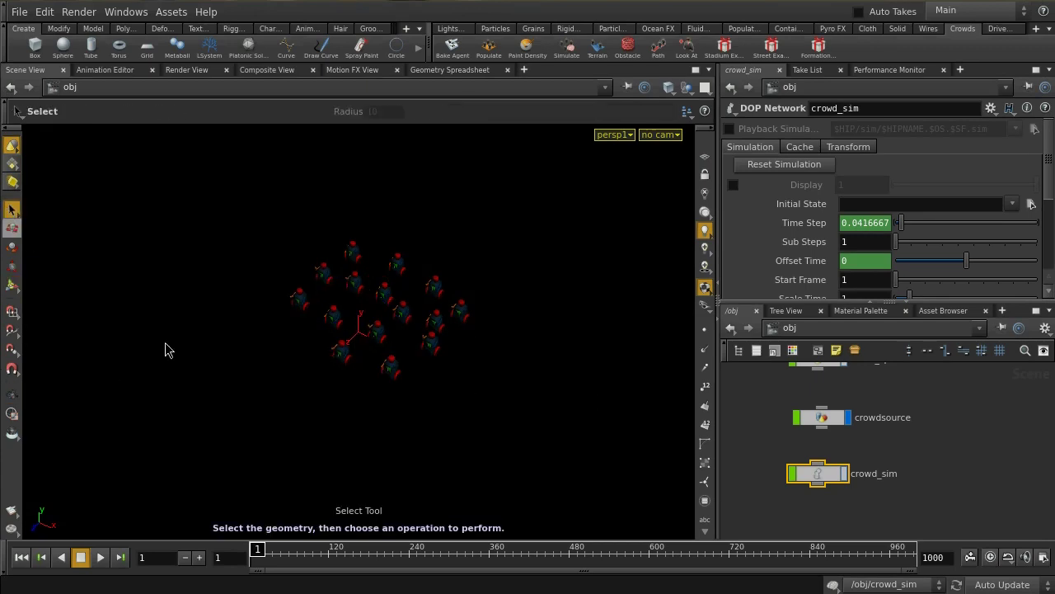
pyautogui.click(100, 558)
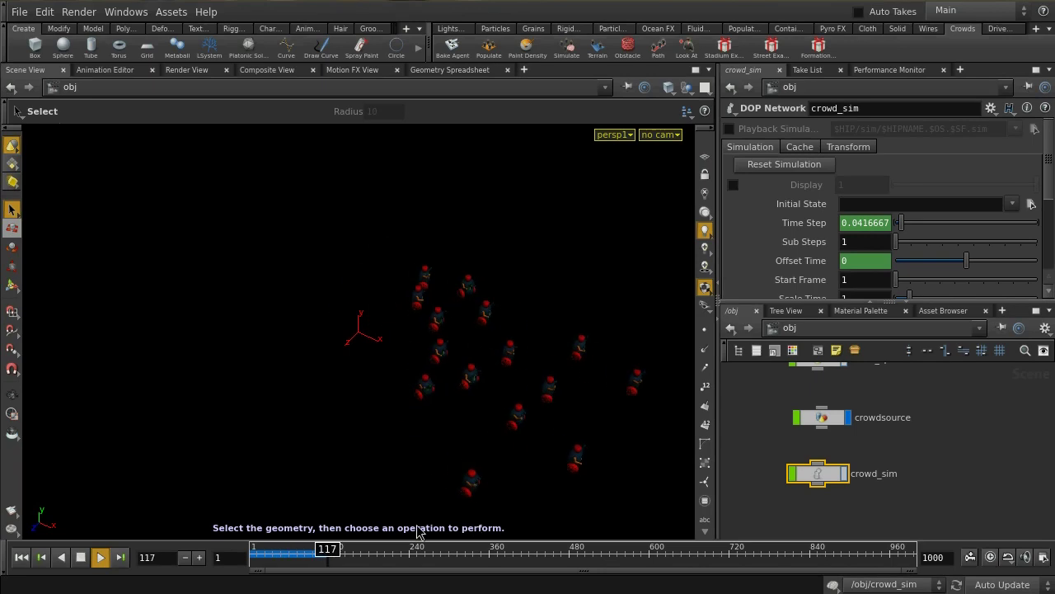
pyautogui.click(81, 558)
pyautogui.click(22, 557)
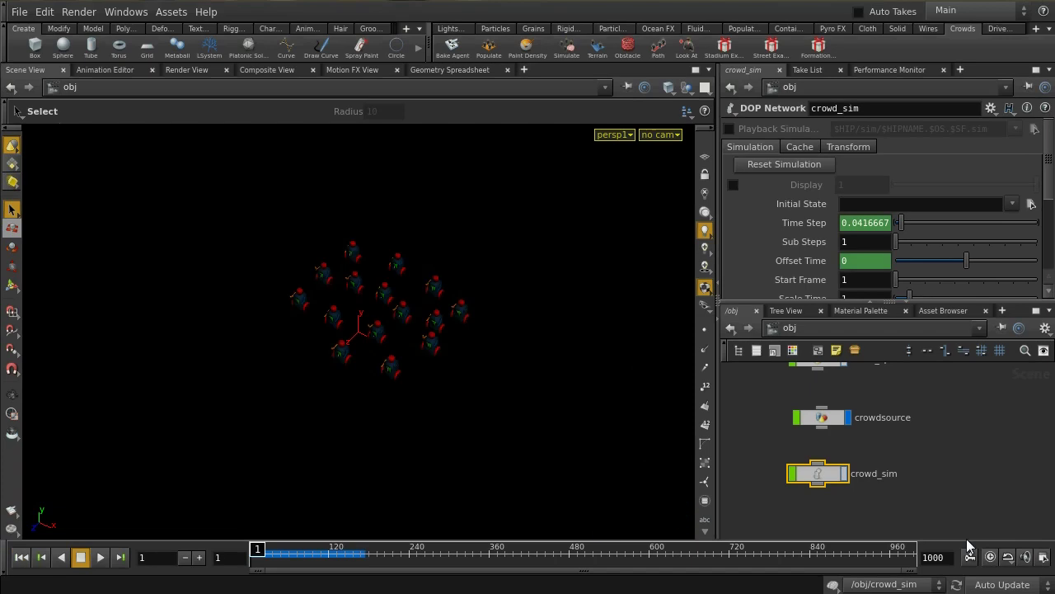
pyautogui.click(991, 557)
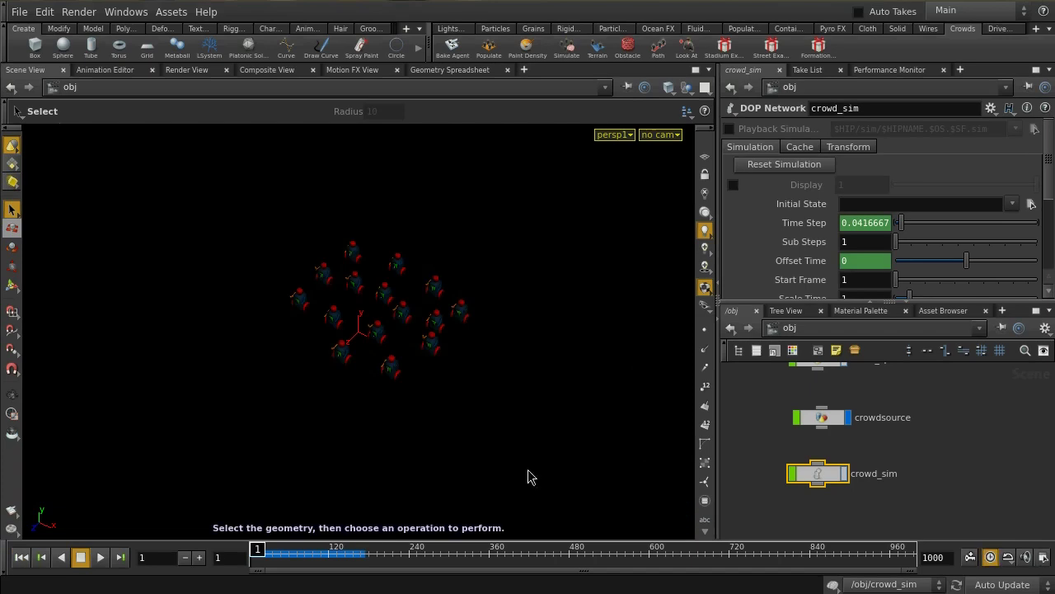
# Step: Set the Select Input of switch1 inside crowd_sim to 1
pyautogui.scroll(3, 421, 495)
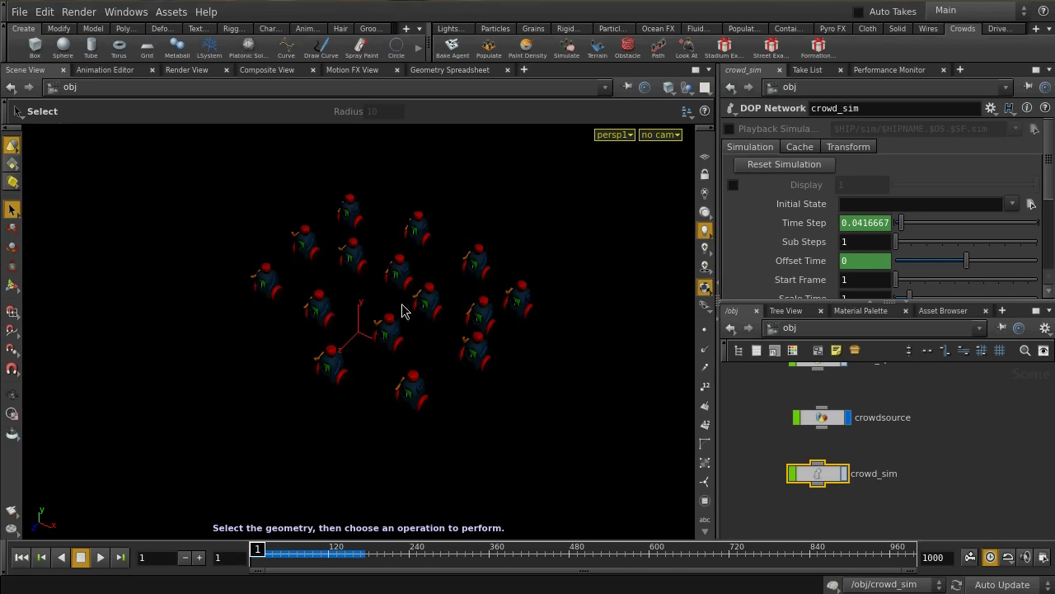
pyautogui.doubleClick(815, 475)
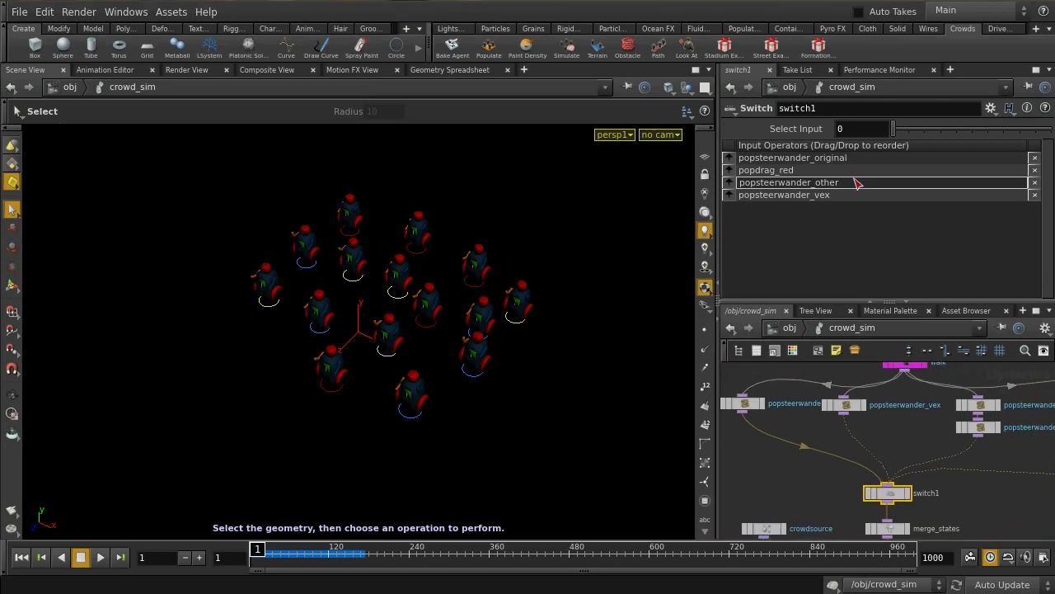
pyautogui.click(910, 130)
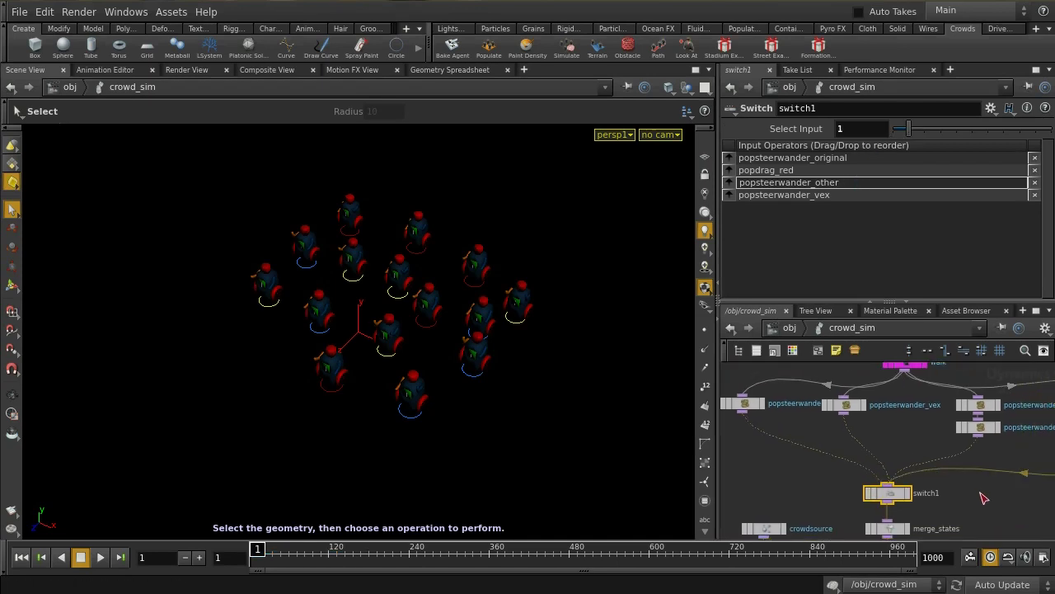
# Step: Examine the parameters of the popdrag_red node that feeds switch1
pyautogui.moveTo(984, 498); pyautogui.dragTo(758, 476, button='middle')
pyautogui.scroll(3, 964, 485)
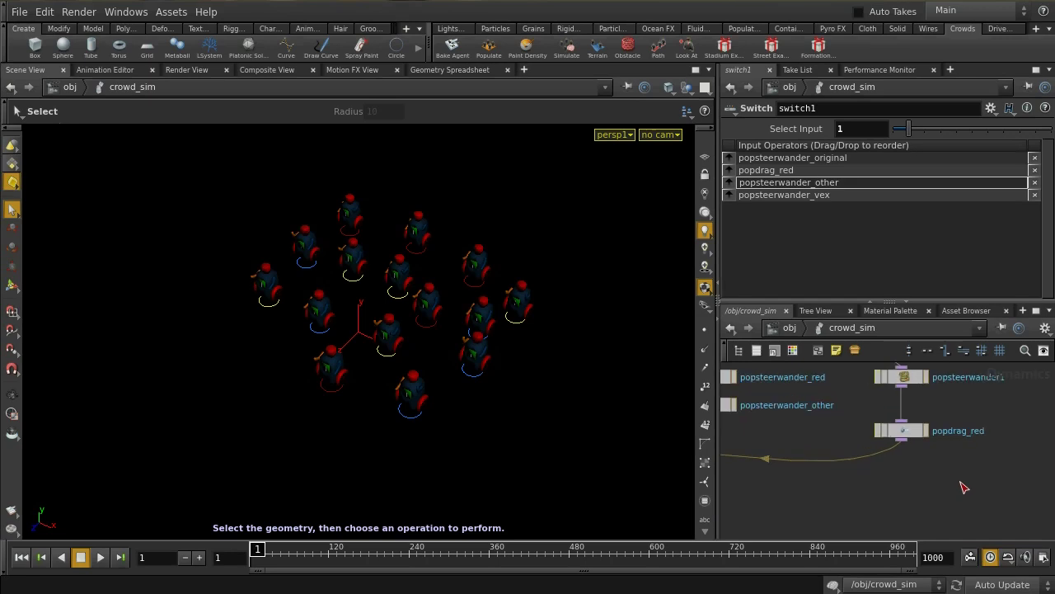
pyautogui.scroll(2, 962, 487)
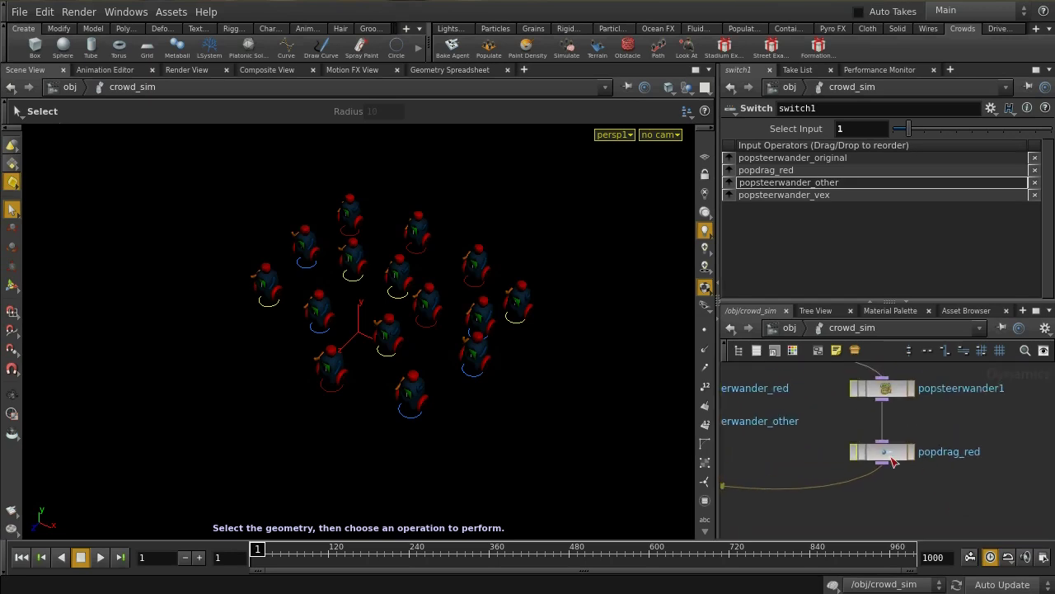
pyautogui.click(891, 459)
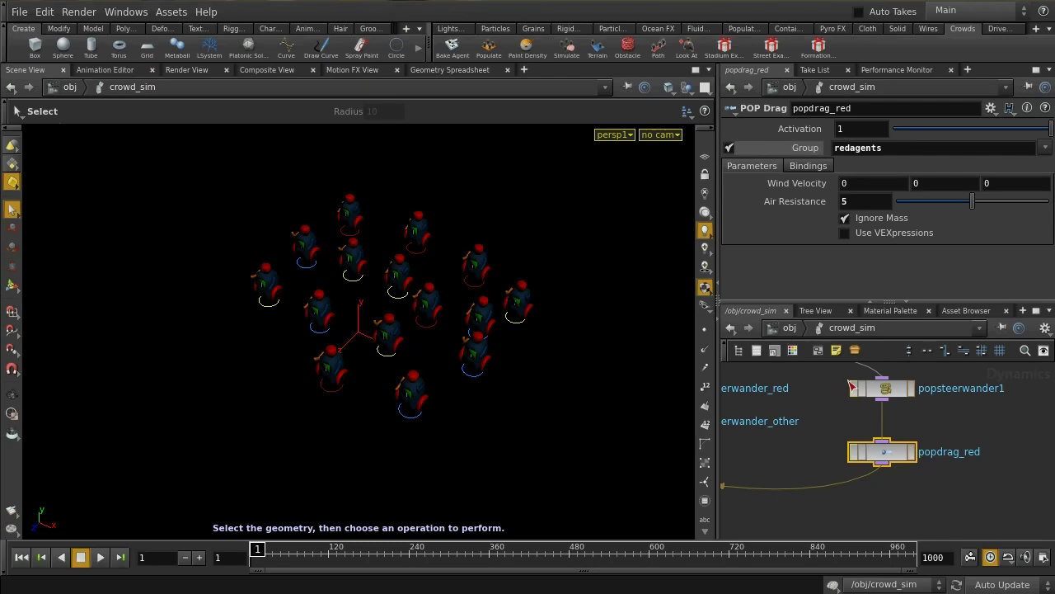
# Step: Examine the speed, turn rate and force settings of crowdsource_blue in the crowdsource network
pyautogui.click(779, 330)
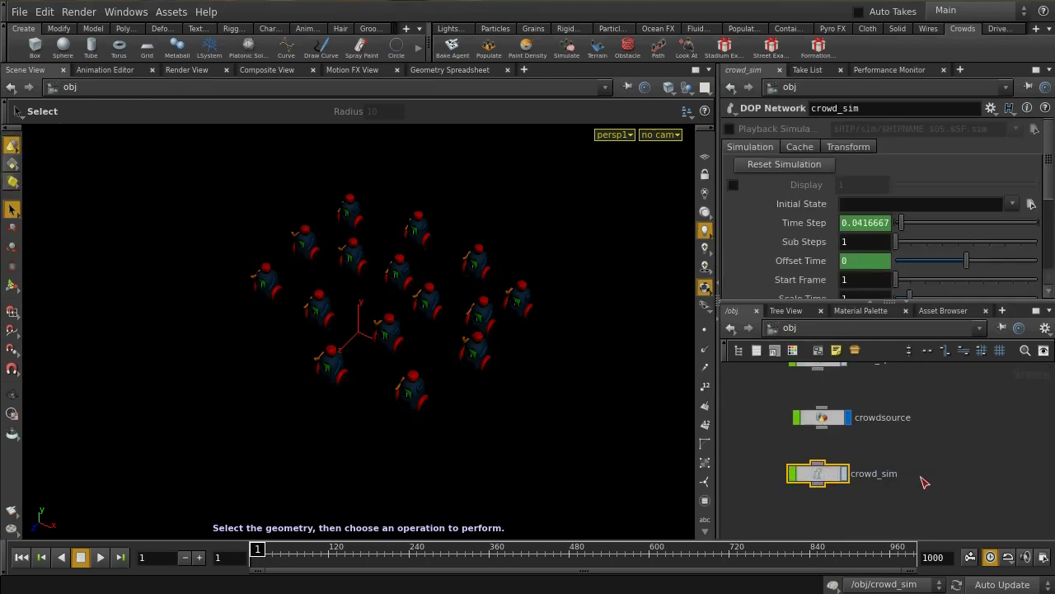
pyautogui.doubleClick(823, 418)
pyautogui.moveTo(844, 437); pyautogui.dragTo(970, 415, button='middle')
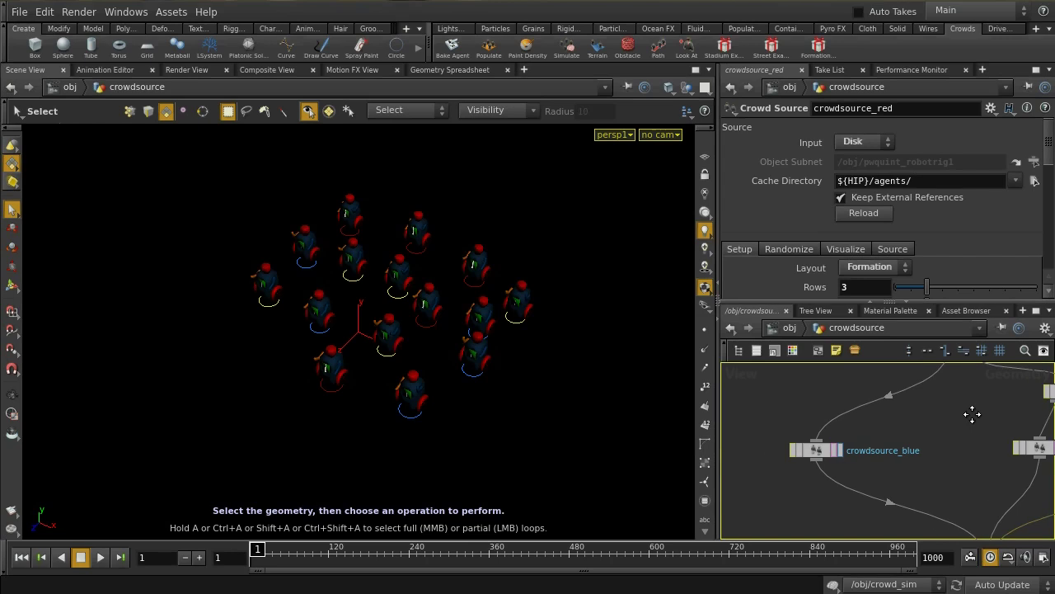
pyautogui.moveTo(747, 425); pyautogui.dragTo(858, 475)
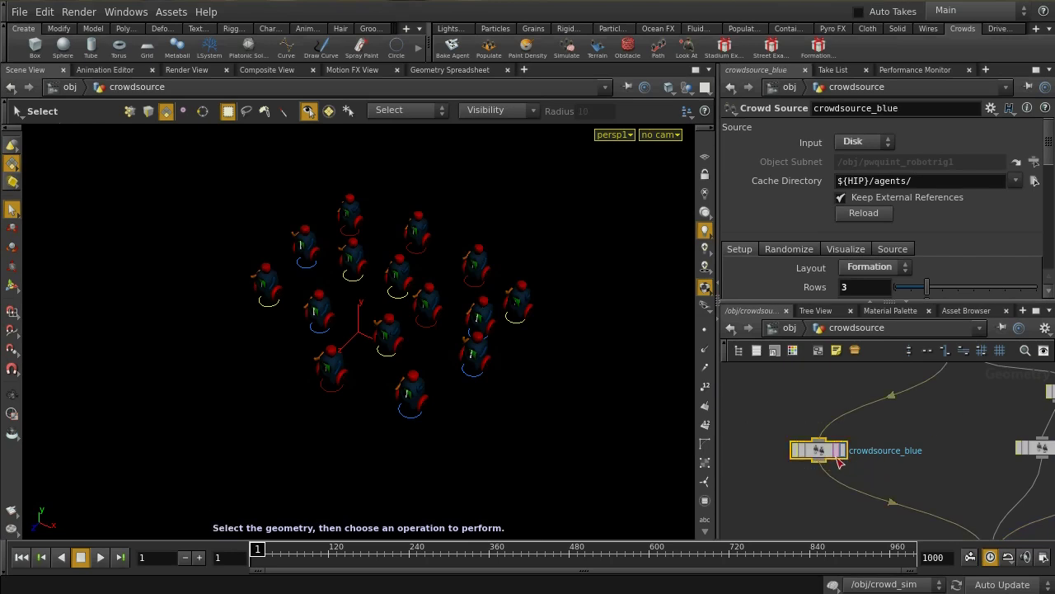
pyautogui.moveTo(1052, 156); pyautogui.dragTo(1042, 223)
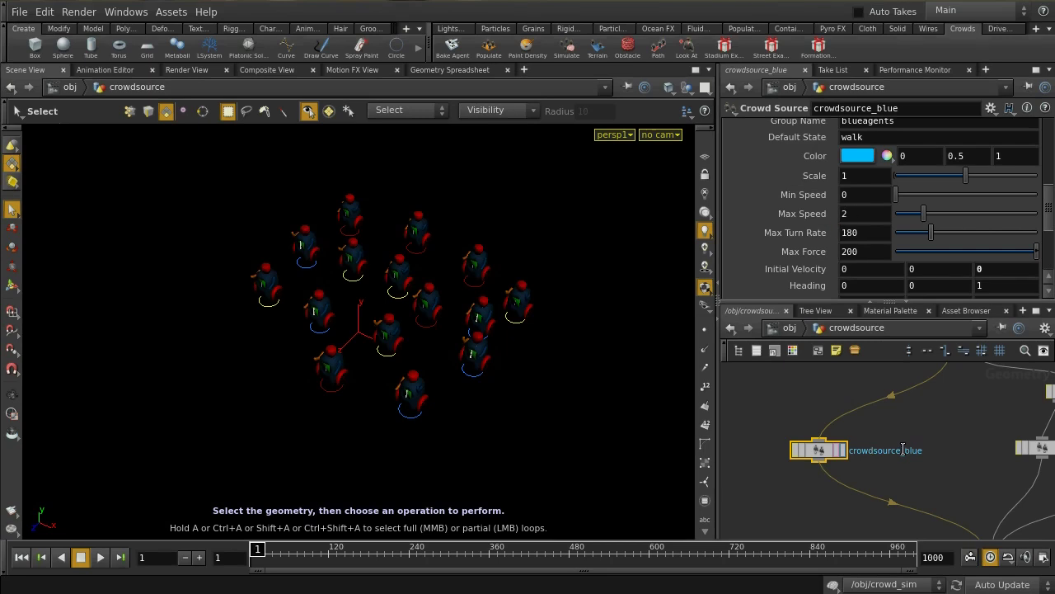
pyautogui.scroll(2, 903, 450)
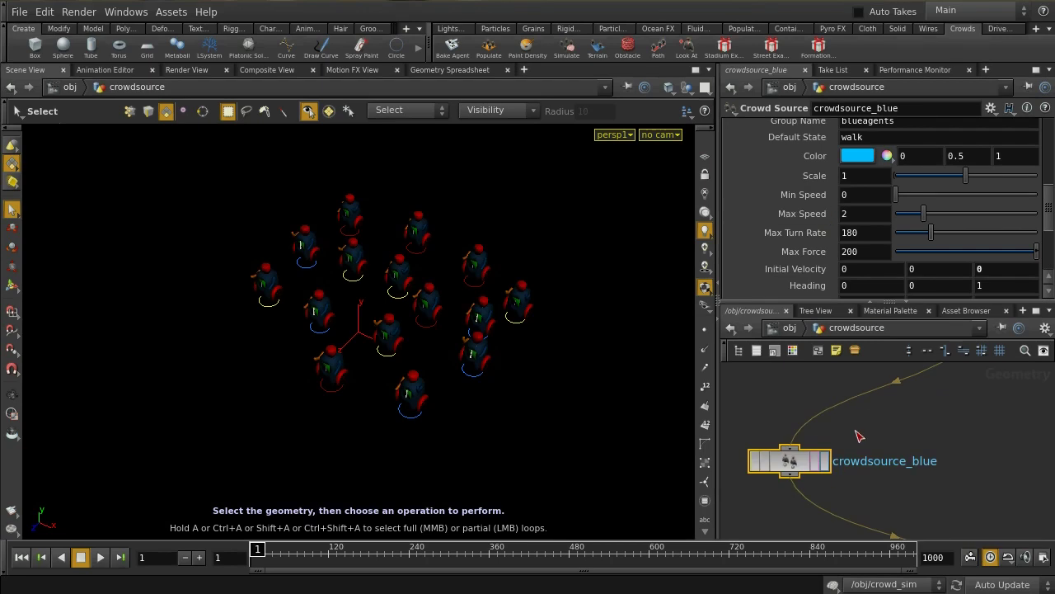
# Step: Return to the crowd_sim network and examine the group and drag settings of popdrag_red
pyautogui.click(788, 327)
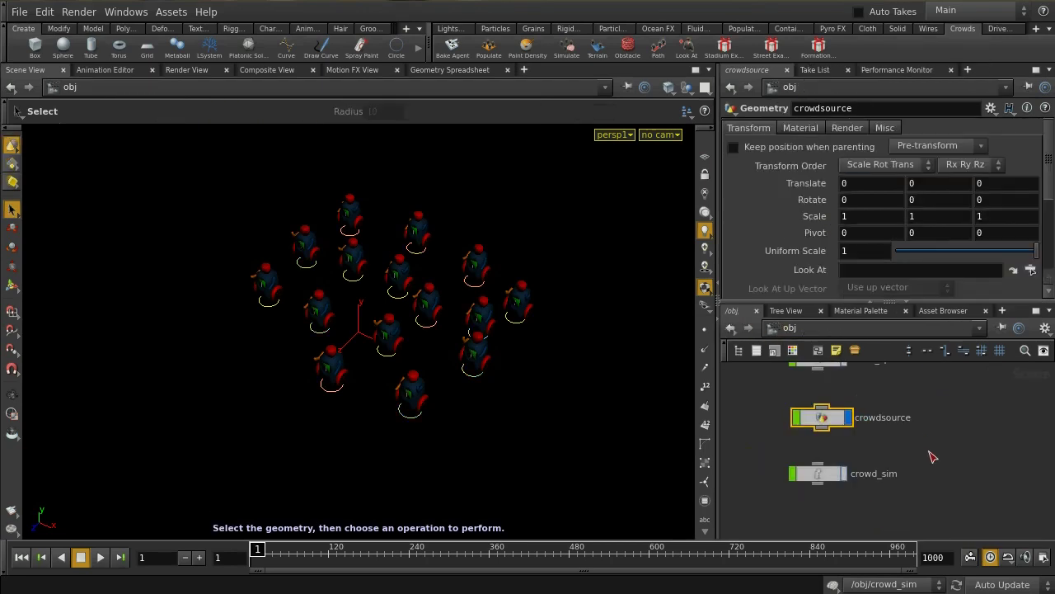
pyautogui.doubleClick(819, 476)
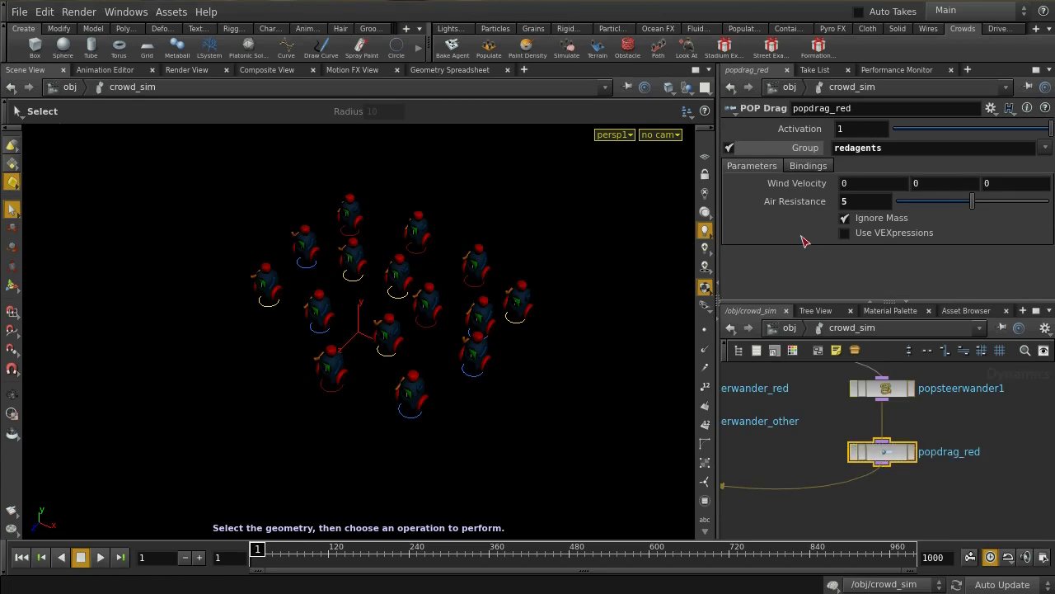
pyautogui.click(845, 220)
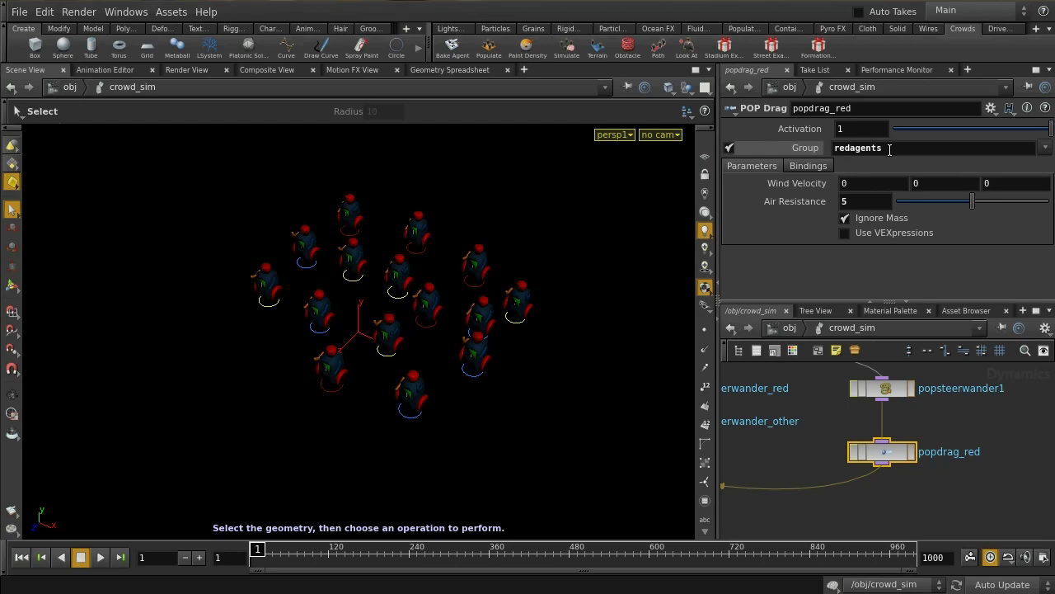
# Step: Open the crowdsource network and check the group names set on its three crowd source nodes
pyautogui.click(789, 327)
pyautogui.doubleClick(822, 414)
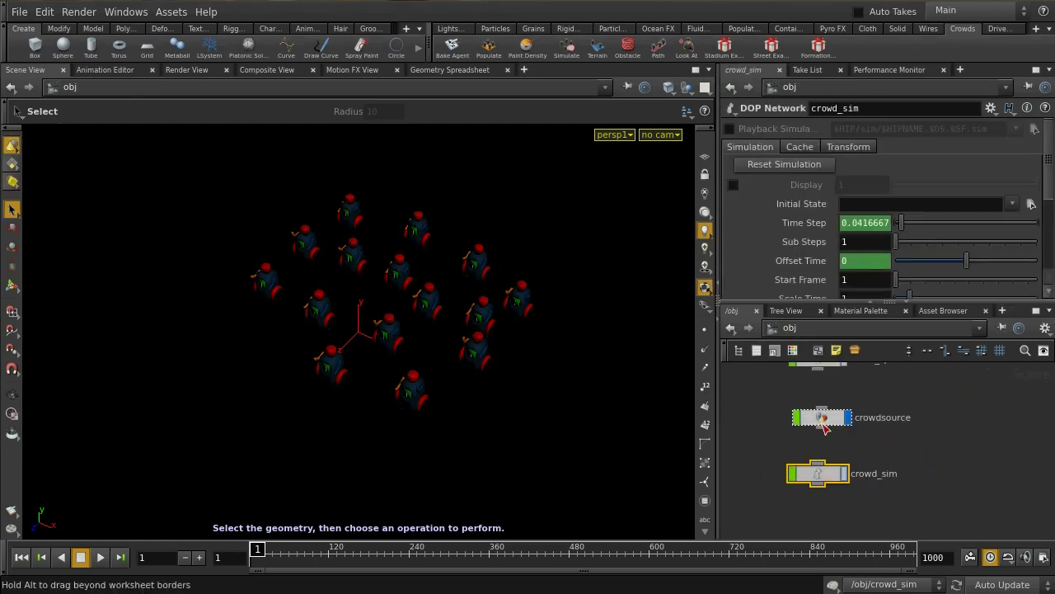
pyautogui.scroll(-3, 898, 437)
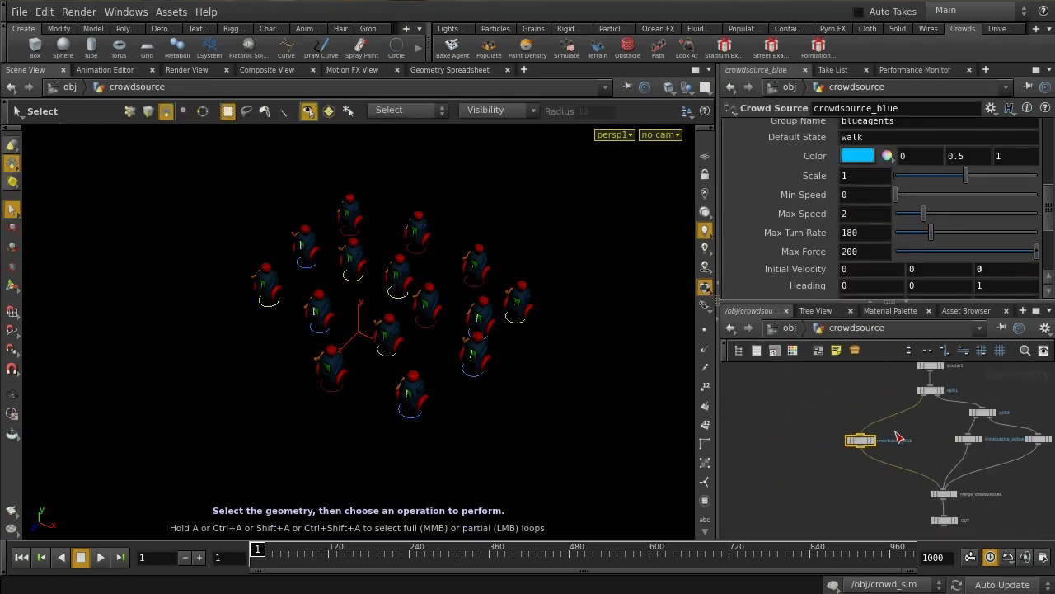
pyautogui.moveTo(804, 425); pyautogui.dragTo(1045, 455)
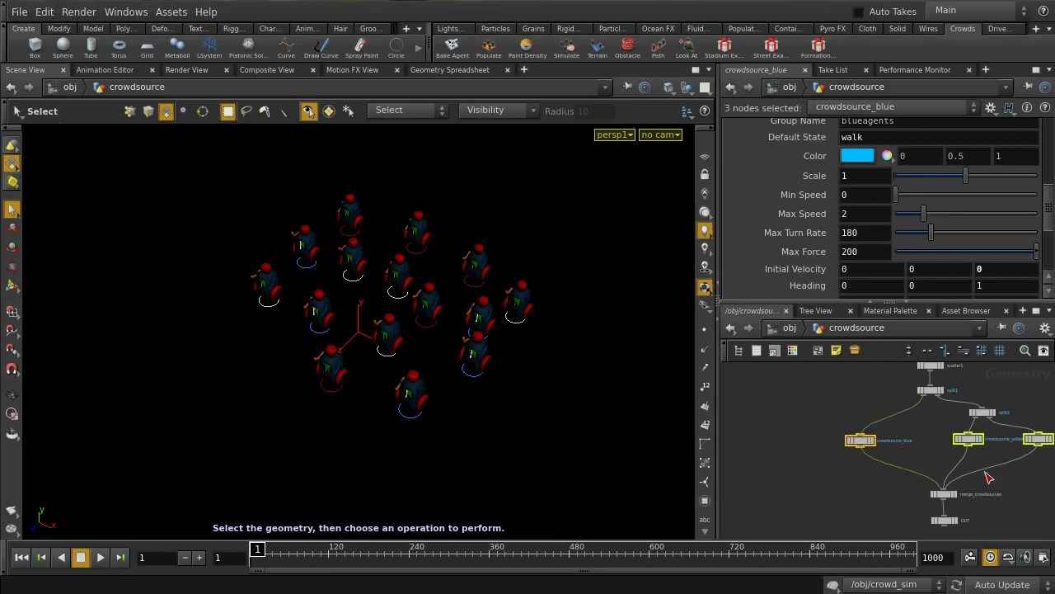
pyautogui.scroll(2, 890, 199)
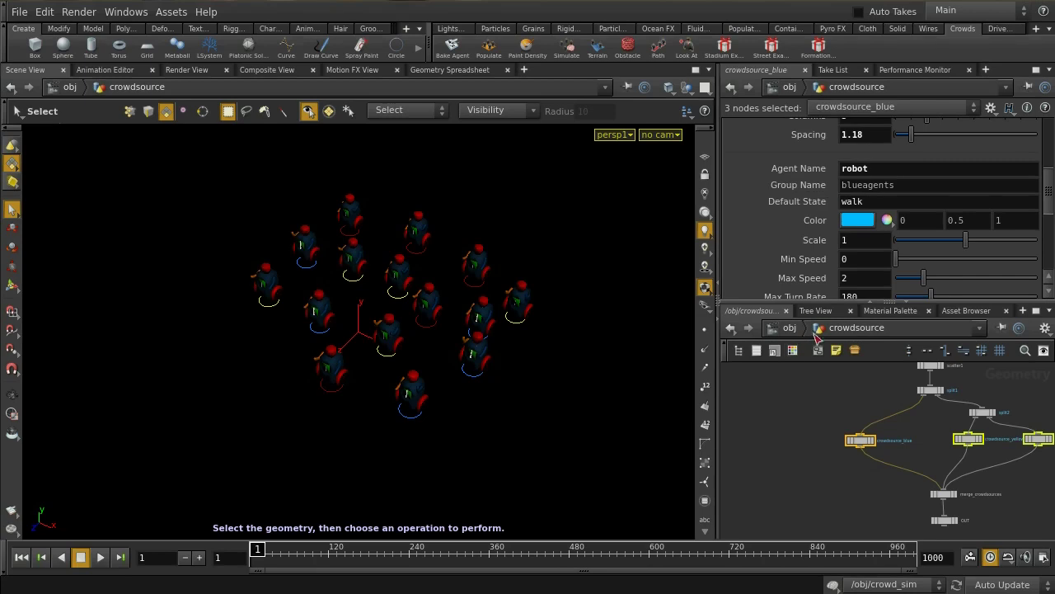
# Step: Return to crowd_sim and view the agent groups available for the Group parameter of popdrag_red
pyautogui.click(789, 328)
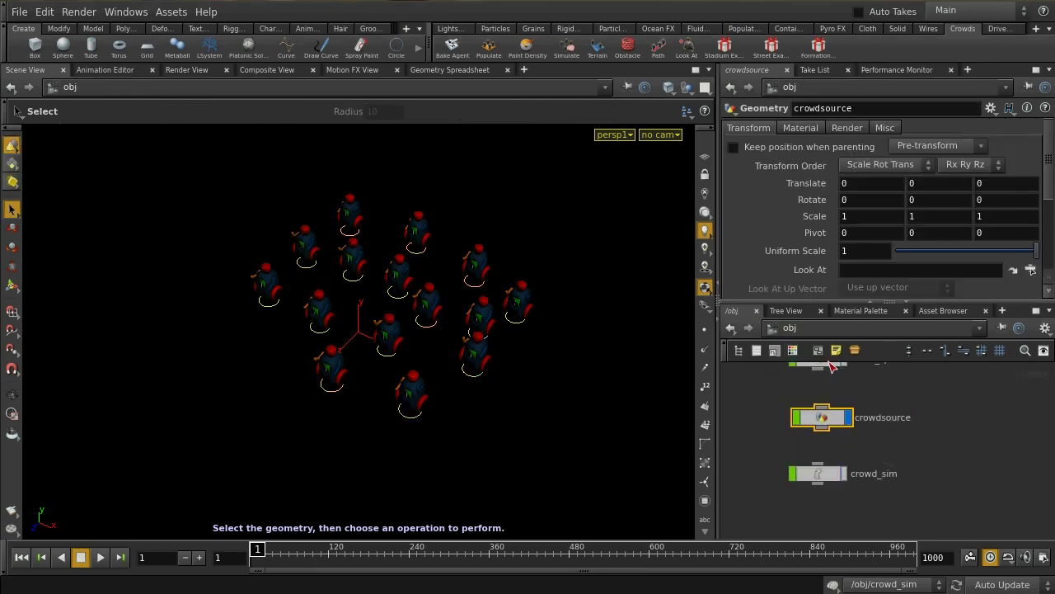
pyautogui.doubleClick(824, 474)
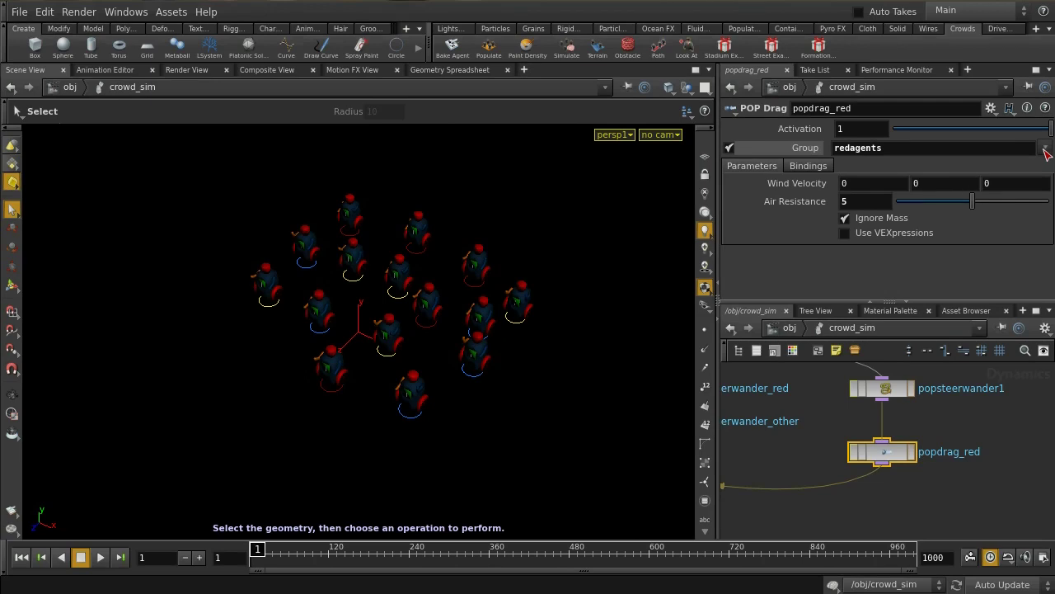
pyautogui.click(1045, 152)
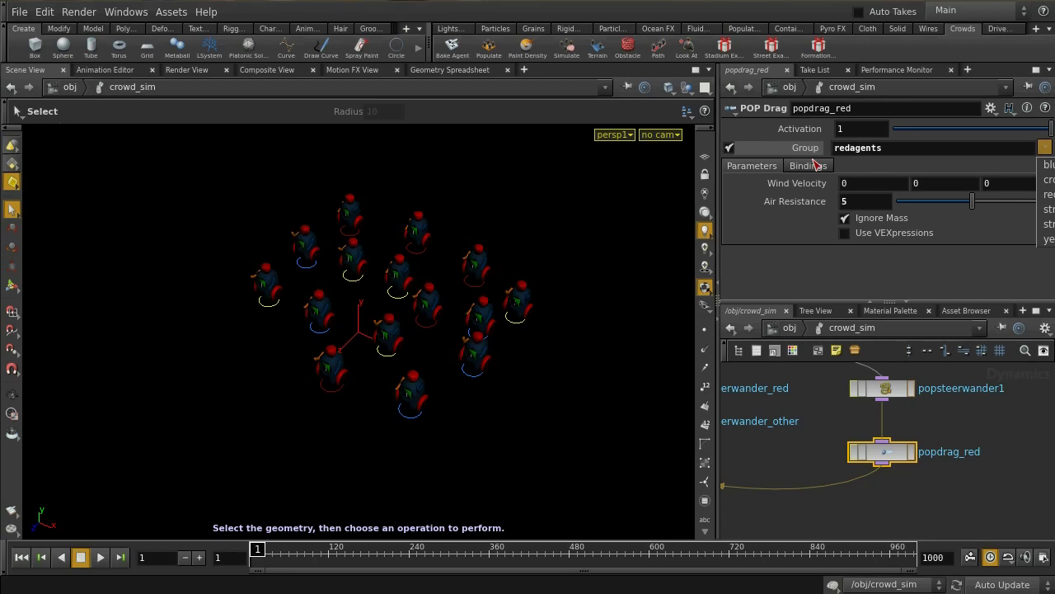
pyautogui.click(931, 446)
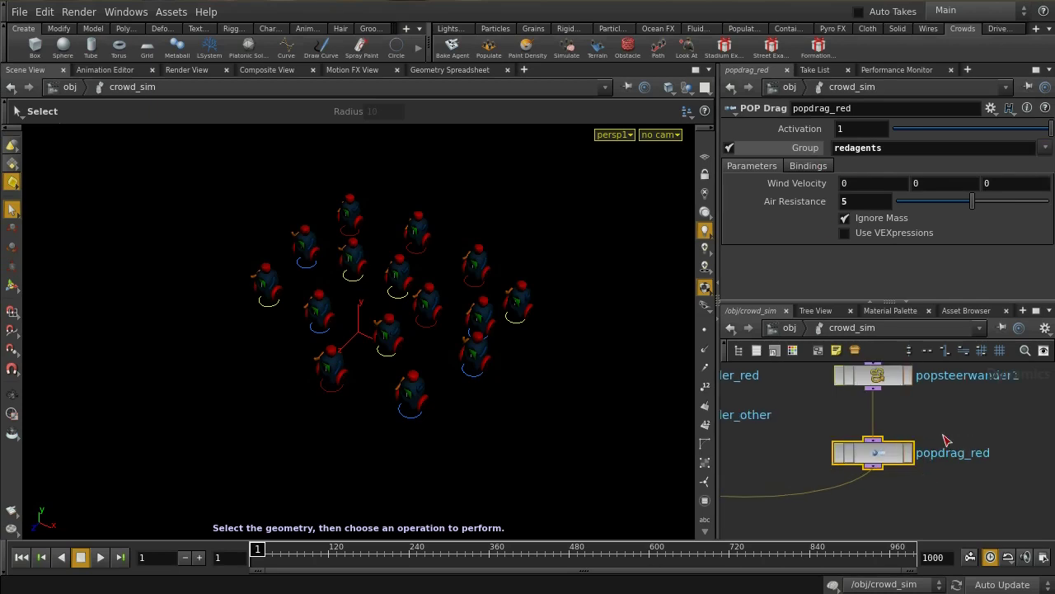
# Step: Examine the group, weight and force settings of the popsteerwander1 node that feeds popdrag_red
pyautogui.scroll(-3, 948, 437)
pyautogui.moveTo(868, 434); pyautogui.dragTo(898, 505, button='middle')
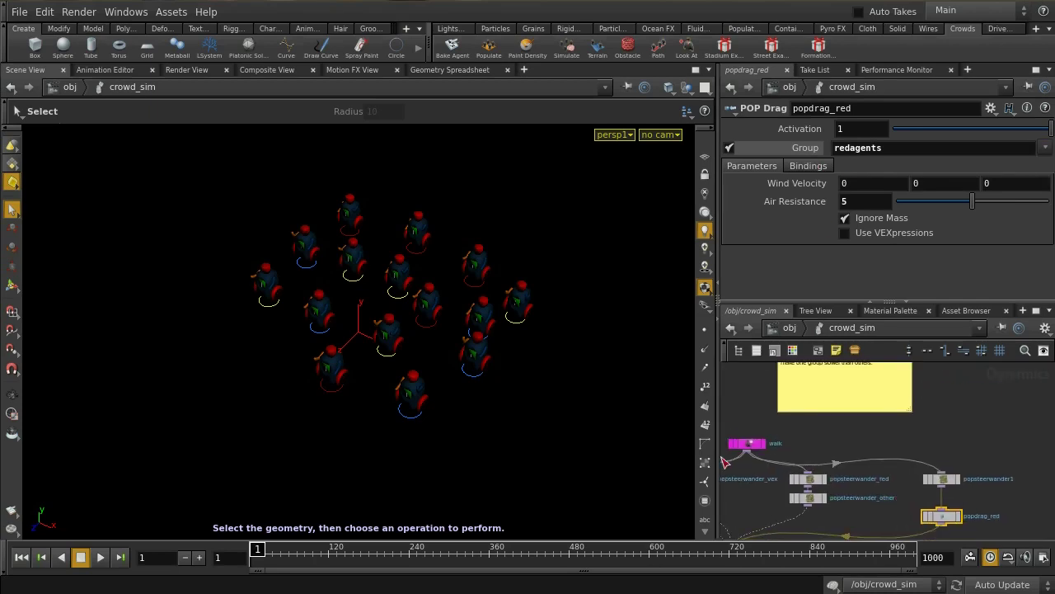
pyautogui.scroll(5, 956, 478)
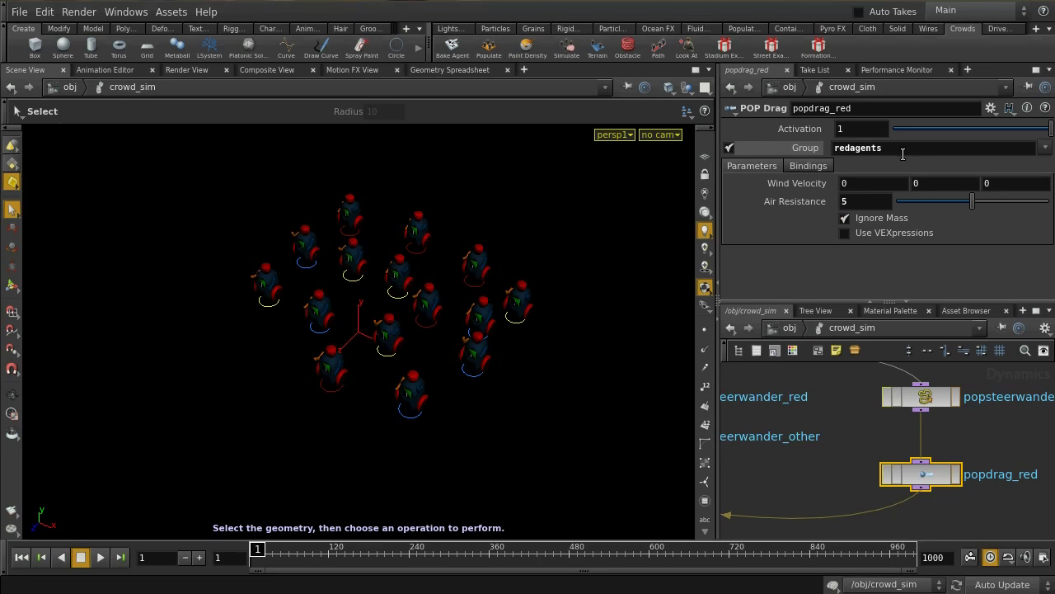
pyautogui.click(922, 403)
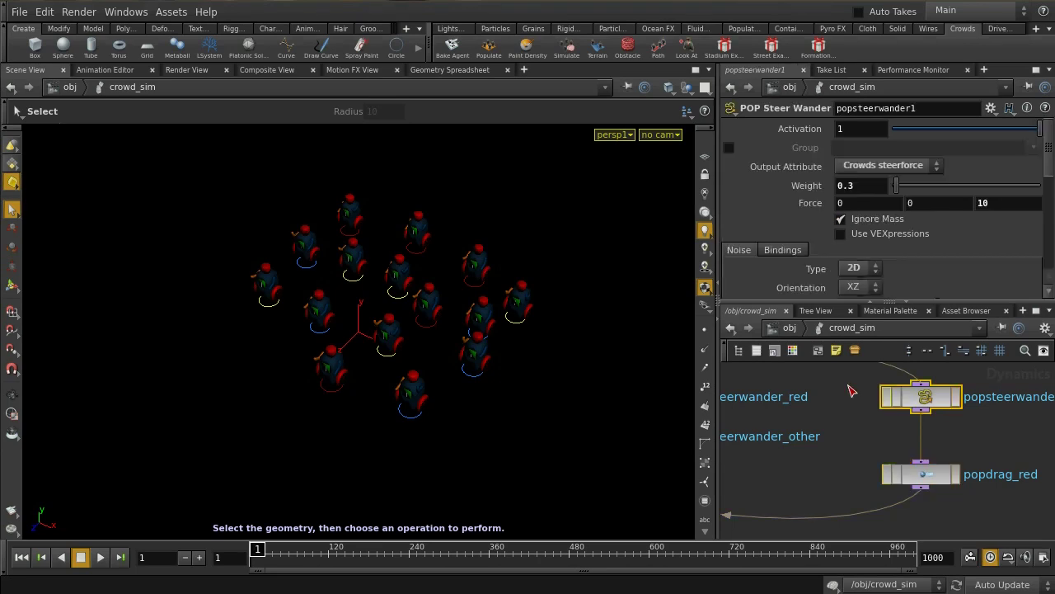
pyautogui.moveTo(889, 453); pyautogui.dragTo(756, 485)
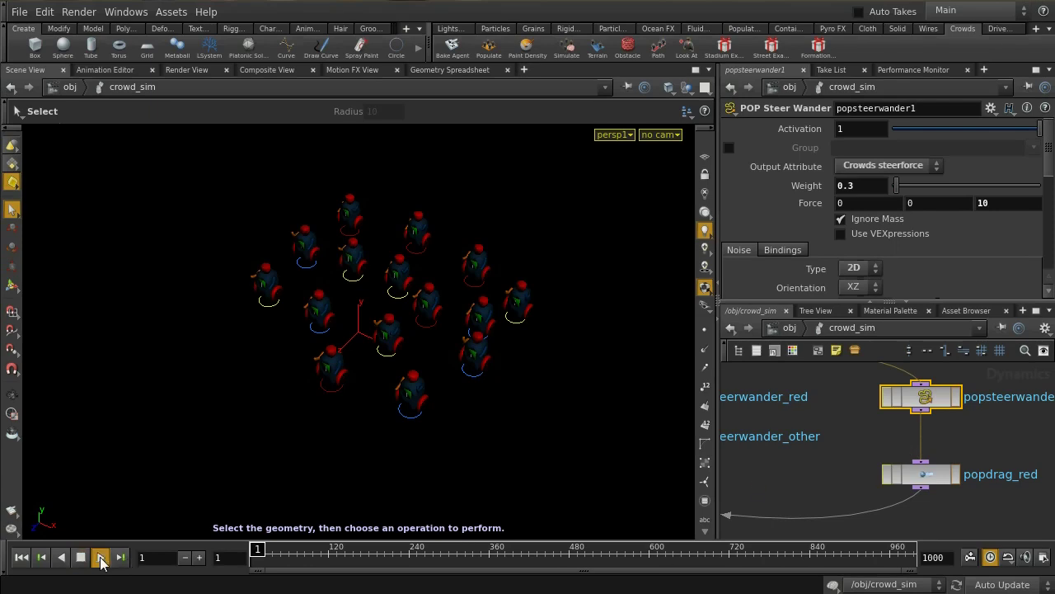
# Step: Play the crowd simulation to compare the red agents' speed with the others, stop it and rewind to frame 1
pyautogui.click(100, 557)
pyautogui.scroll(-6, 220, 295)
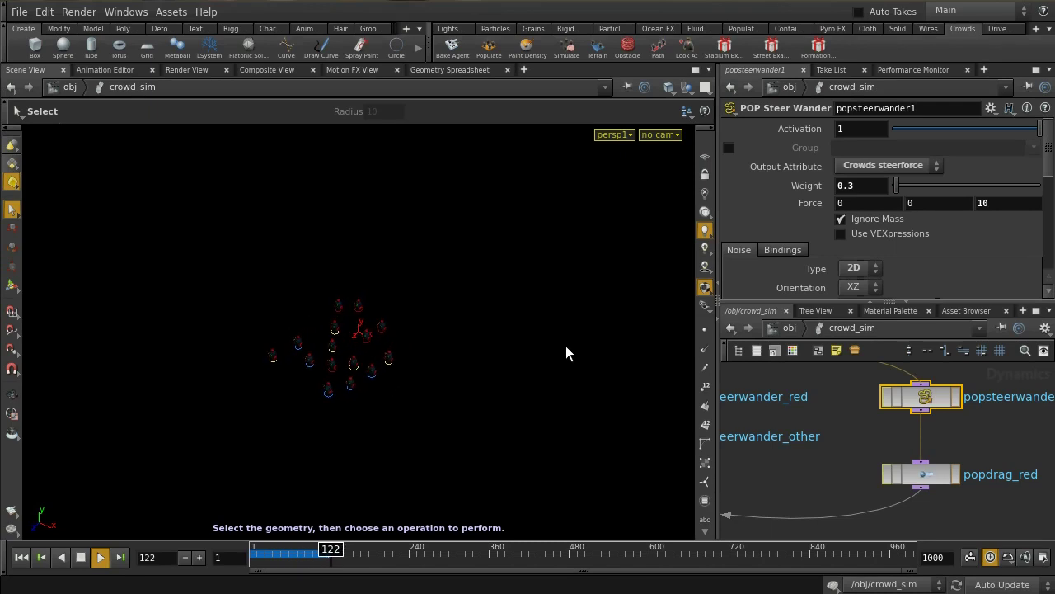
pyautogui.scroll(10, 453, 361)
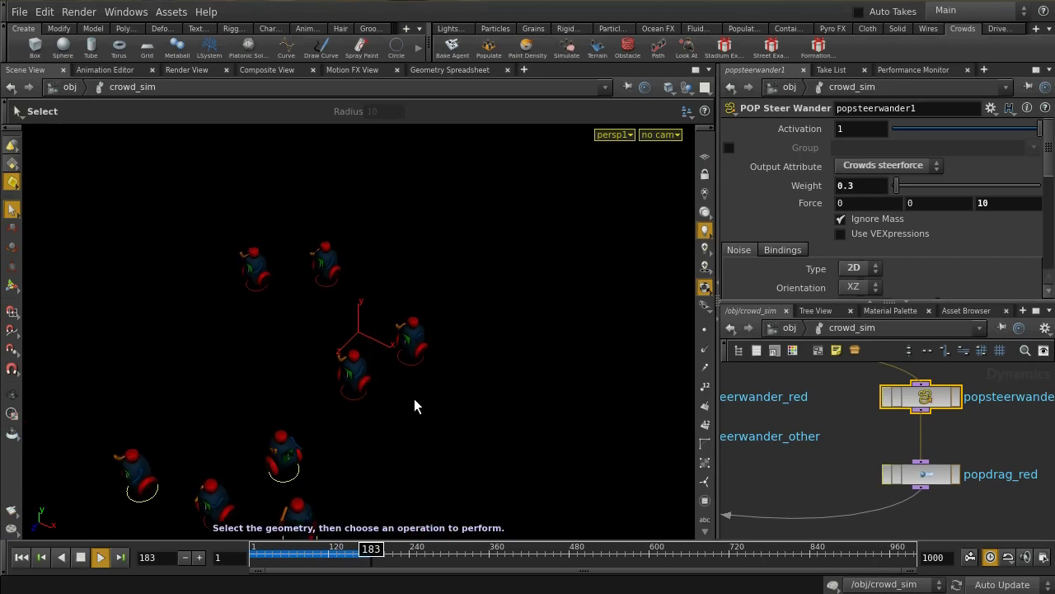
pyautogui.press('Escape')
pyautogui.scroll(-3, 414, 398)
pyautogui.scroll(-3, 413, 398)
pyautogui.press('s')
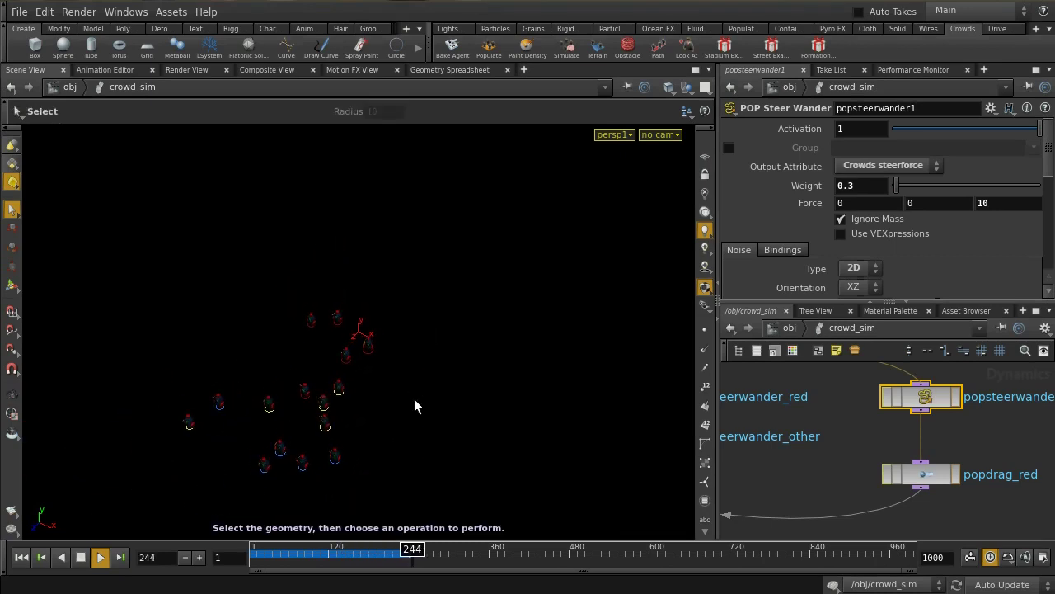
pyautogui.click(79, 557)
pyautogui.click(21, 557)
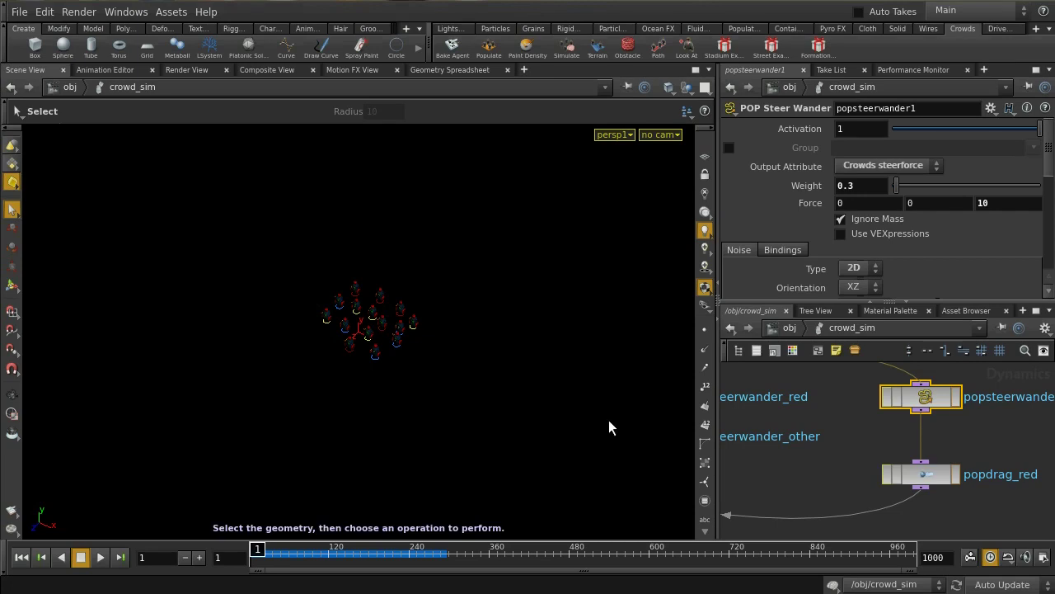
# Step: Set the Select Input of switch1 to 2 so that popsteerwander_other drives the agents
pyautogui.moveTo(825, 464); pyautogui.dragTo(967, 476, button='middle')
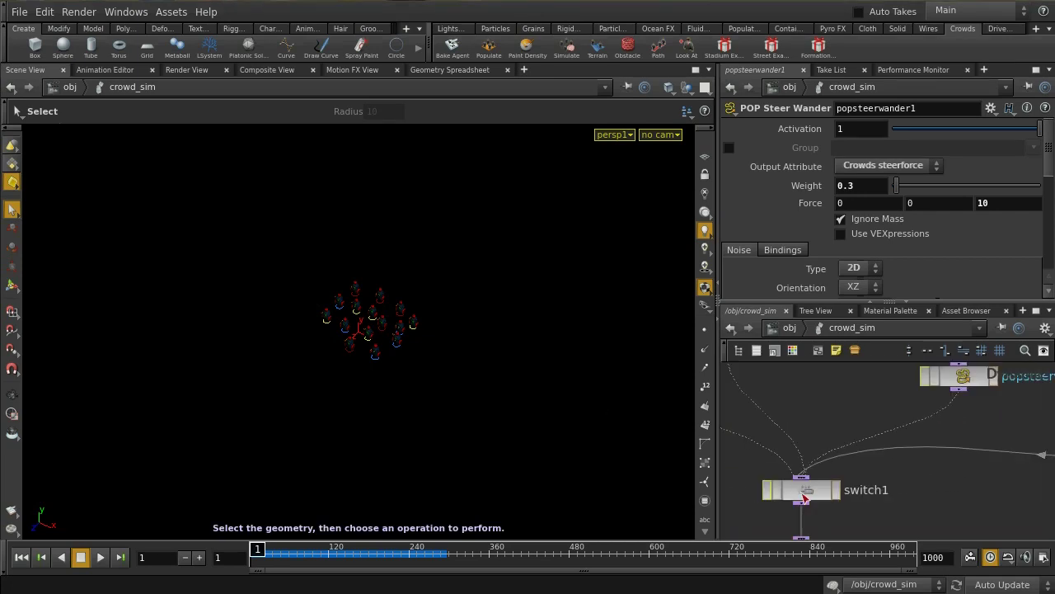
pyautogui.click(802, 490)
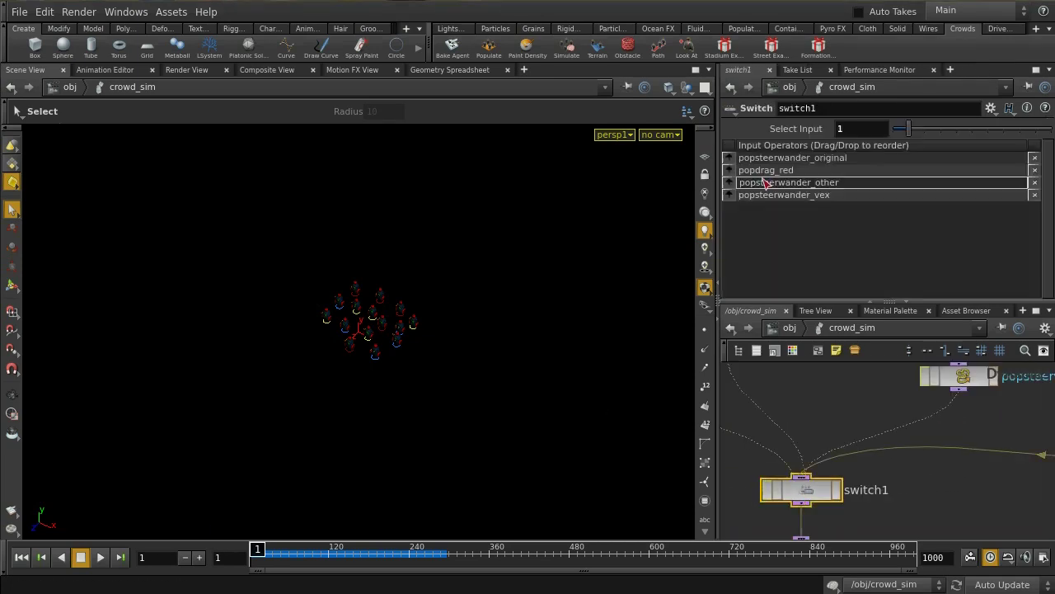
pyautogui.click(927, 132)
# Step: Compare the Group and Force settings of popsteerwander_red and popsteerwander_other
pyautogui.moveTo(879, 384); pyautogui.dragTo(848, 499, button='middle')
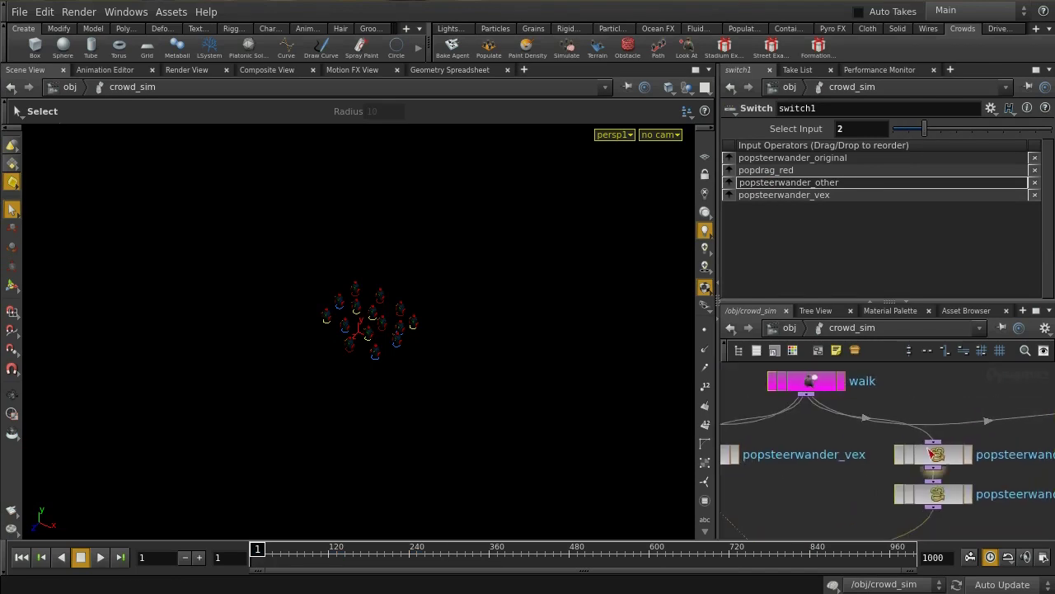
pyautogui.moveTo(877, 439); pyautogui.dragTo(989, 529)
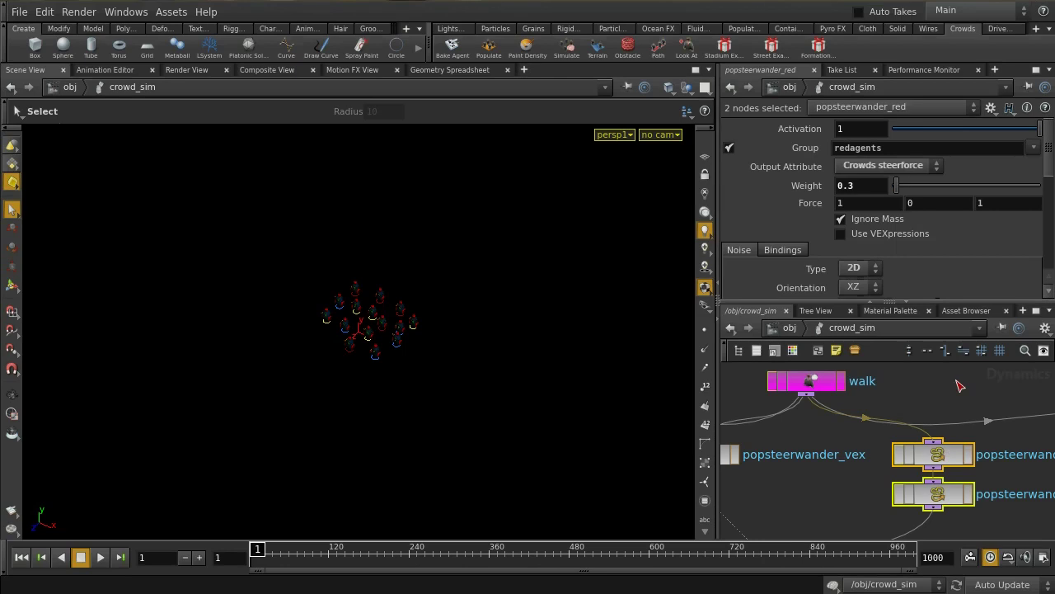
pyautogui.click(951, 488)
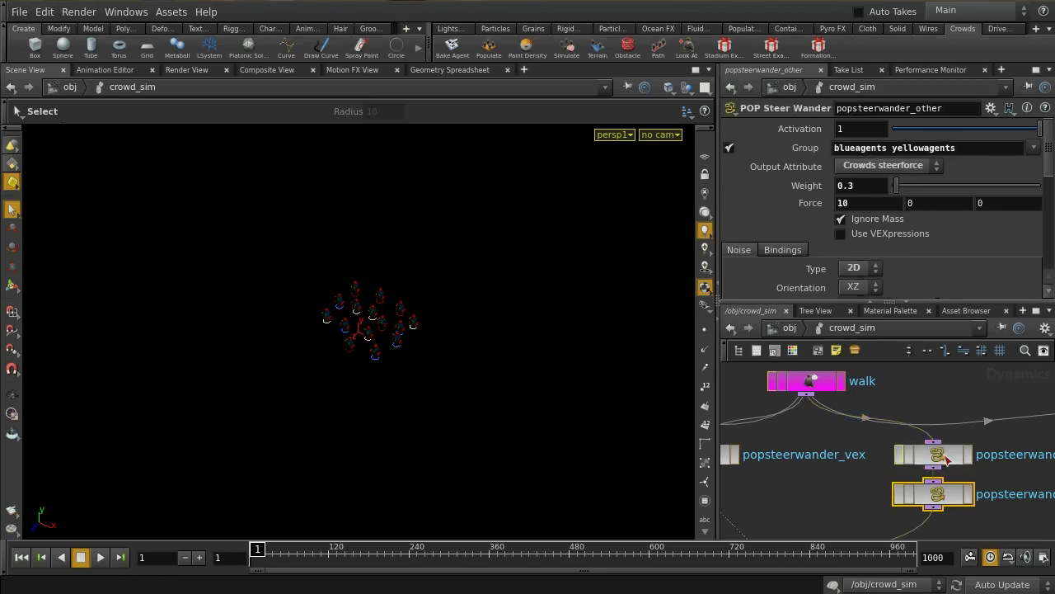
pyautogui.click(944, 458)
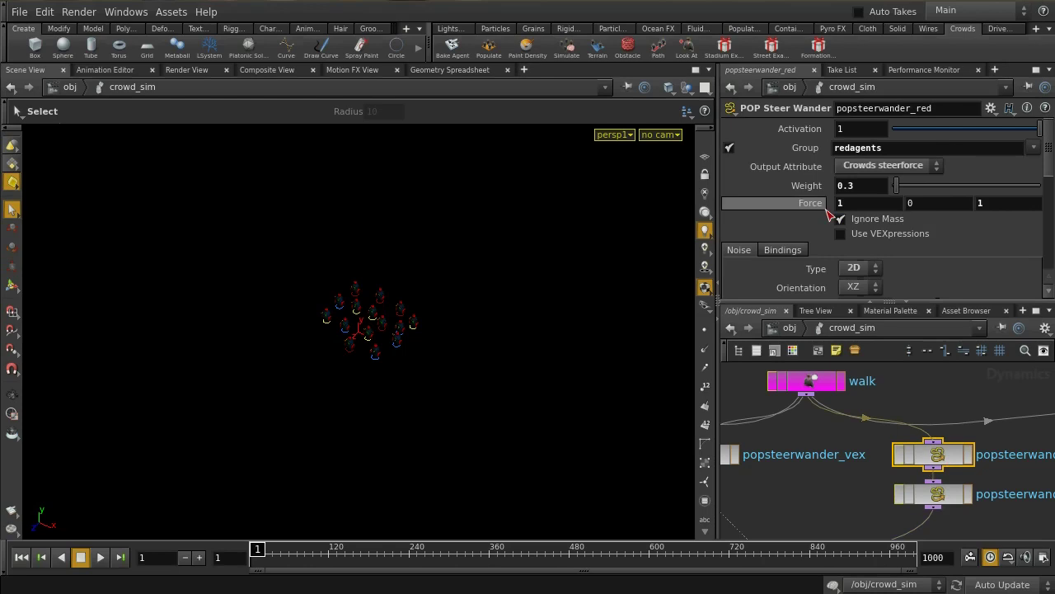
pyautogui.click(940, 497)
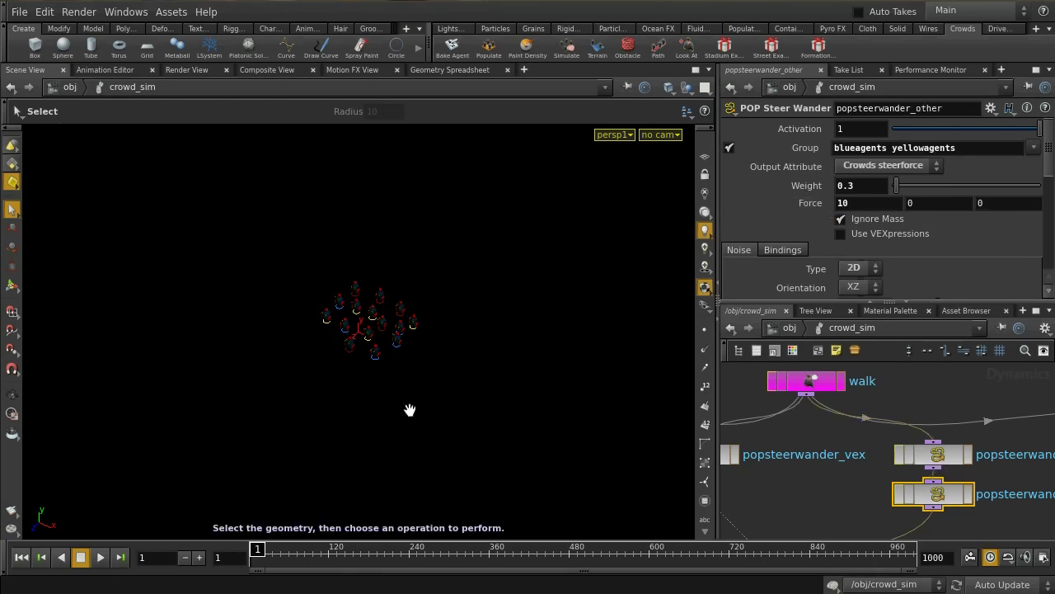
# Step: Play the simulation with the separate red and blue/yellow steering forces, and rewind it to frame 1
pyautogui.scroll(3, 410, 411)
pyautogui.click(100, 556)
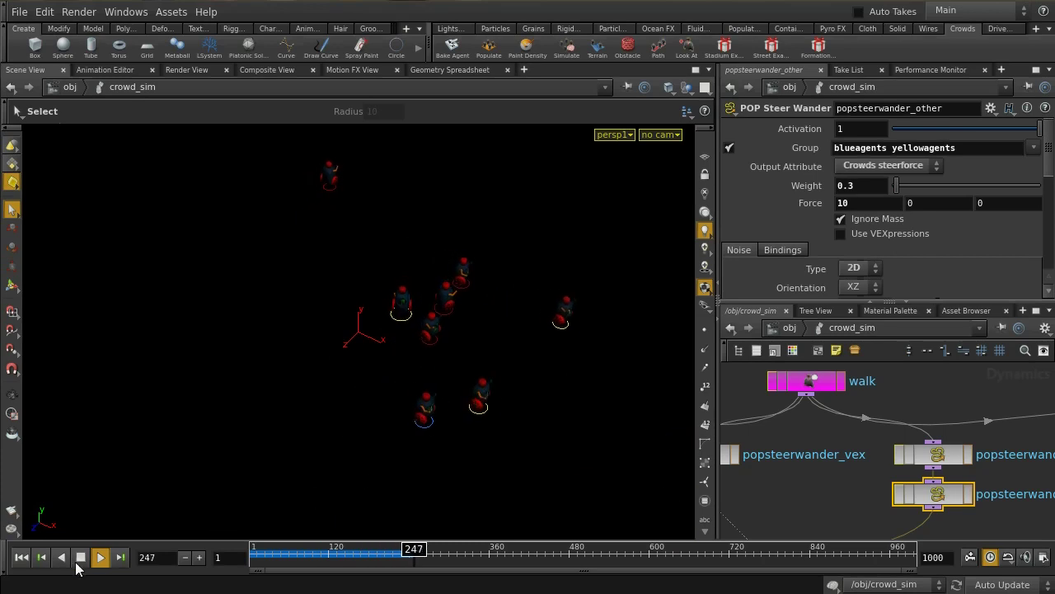
pyautogui.click(22, 557)
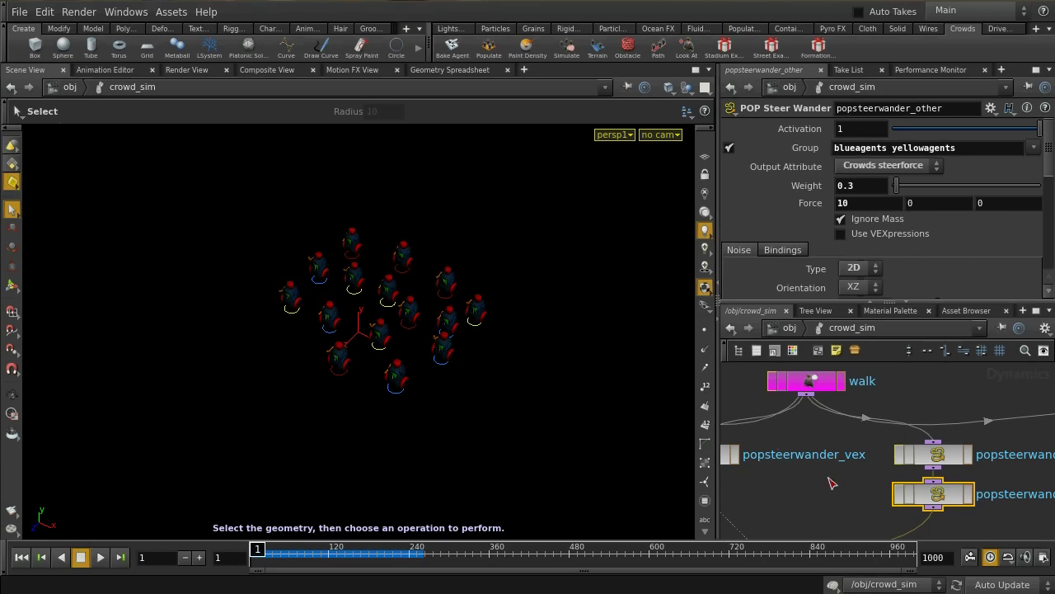
# Step: Inspect the popsteerwander_vex parameters and set the Select Input of switch1 to 3
pyautogui.moveTo(832, 483); pyautogui.dragTo(867, 456, button='middle')
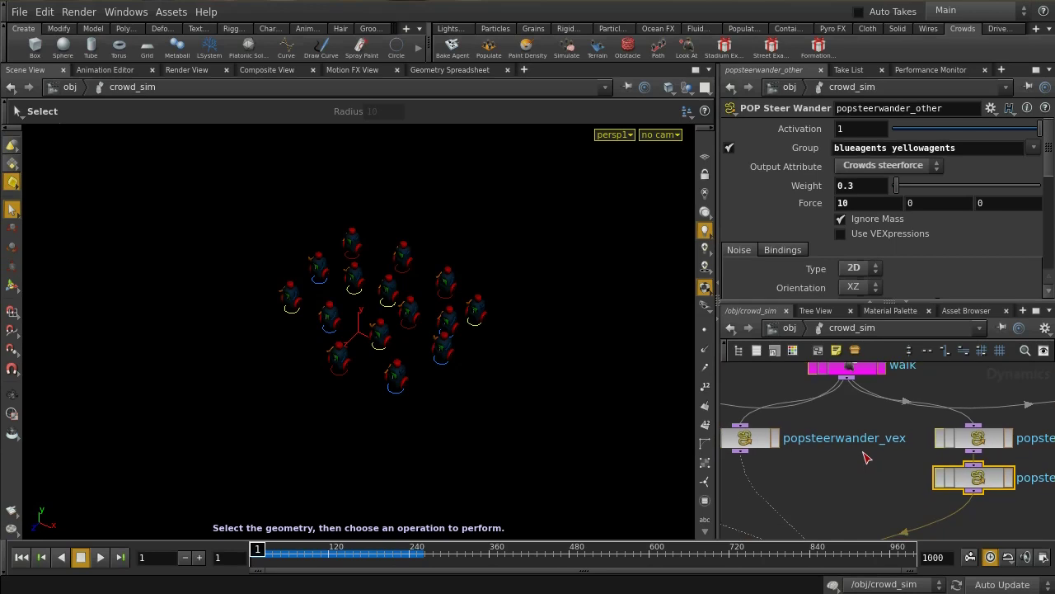
pyautogui.scroll(-2, 866, 458)
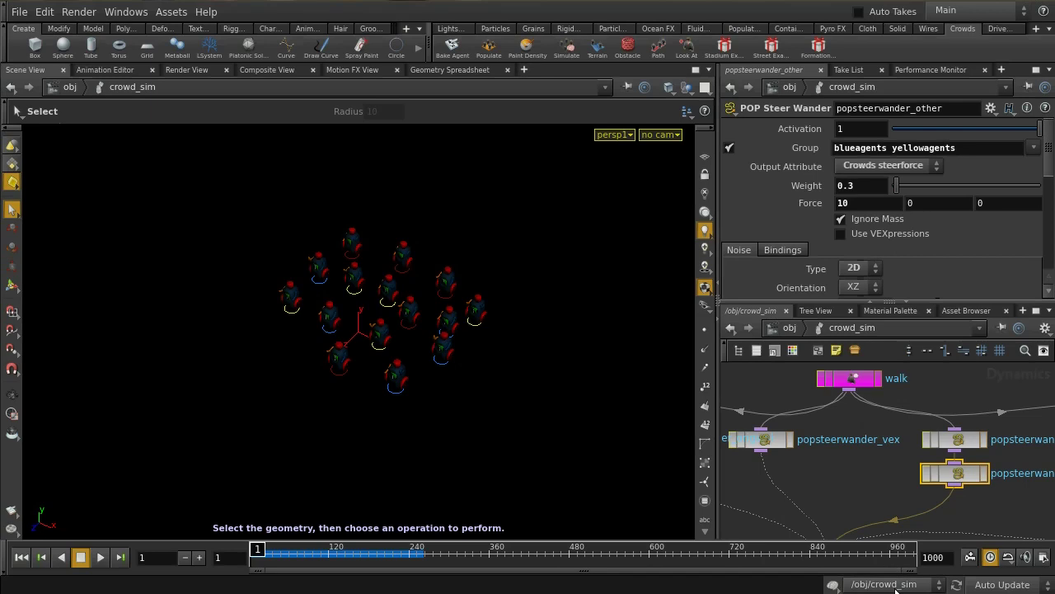
pyautogui.click(771, 445)
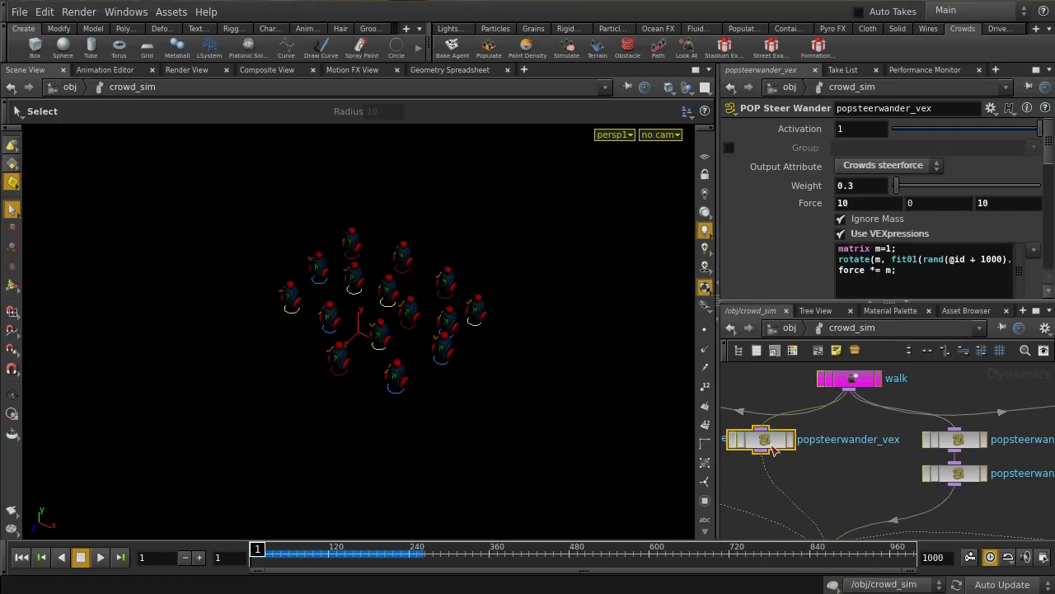
pyautogui.moveTo(818, 477); pyautogui.dragTo(828, 424, button='middle')
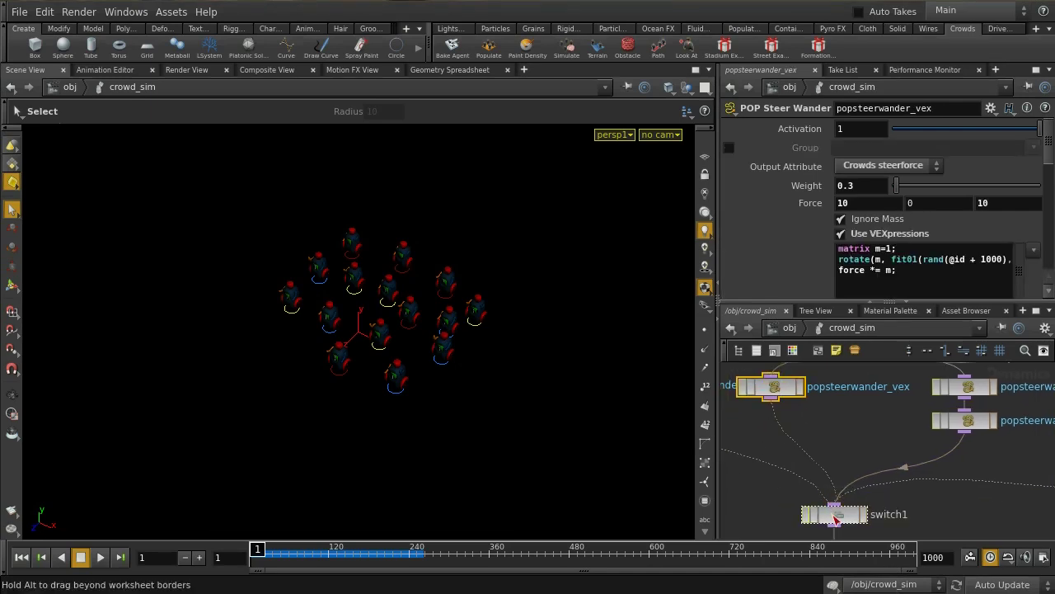
pyautogui.click(835, 516)
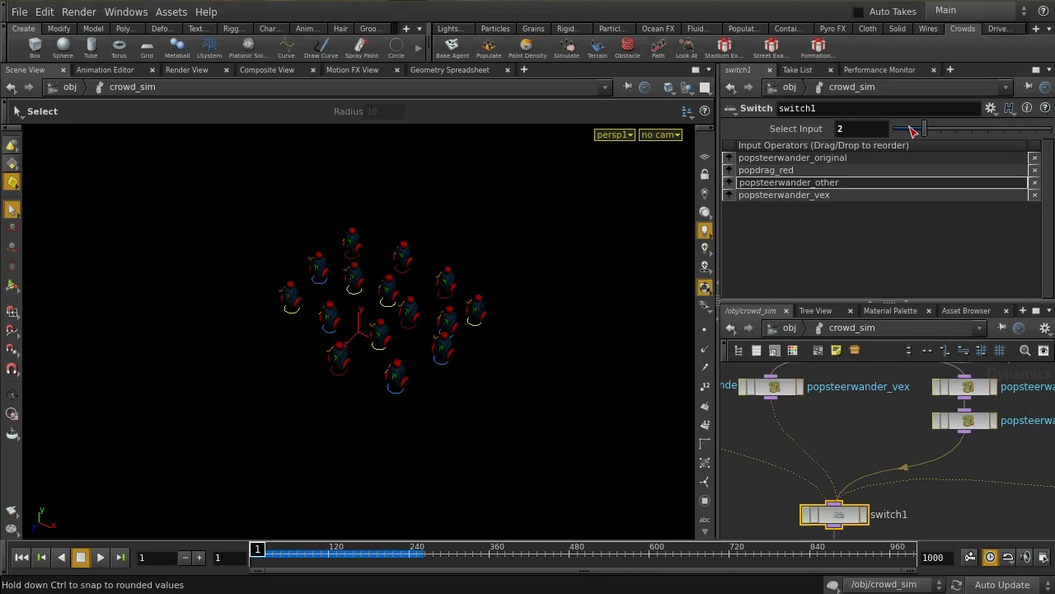
pyautogui.moveTo(912, 131); pyautogui.dragTo(944, 130)
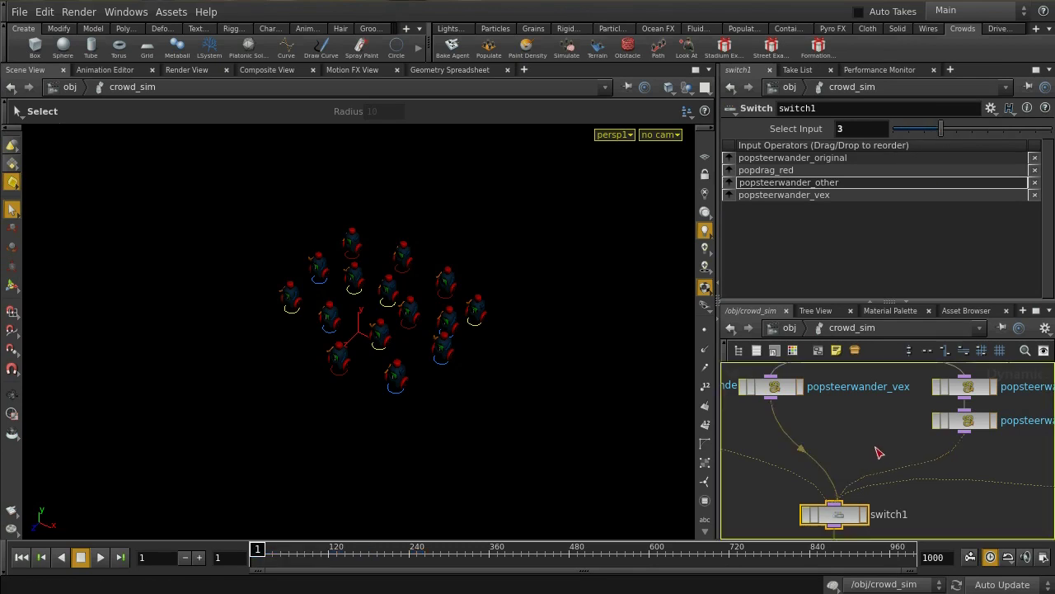
# Step: Turn off Use VEXpressions for both the force and the noise settings of popsteerwander_vex in an enlarged parameter view
pyautogui.moveTo(879, 453); pyautogui.dragTo(942, 489, button='middle')
pyautogui.click(838, 432)
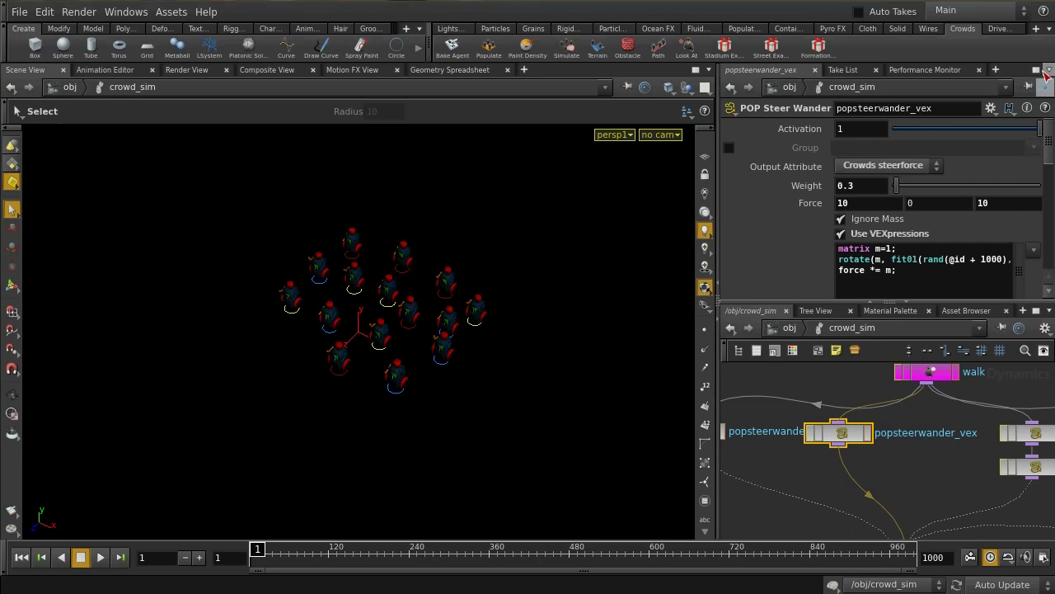
pyautogui.click(1045, 73)
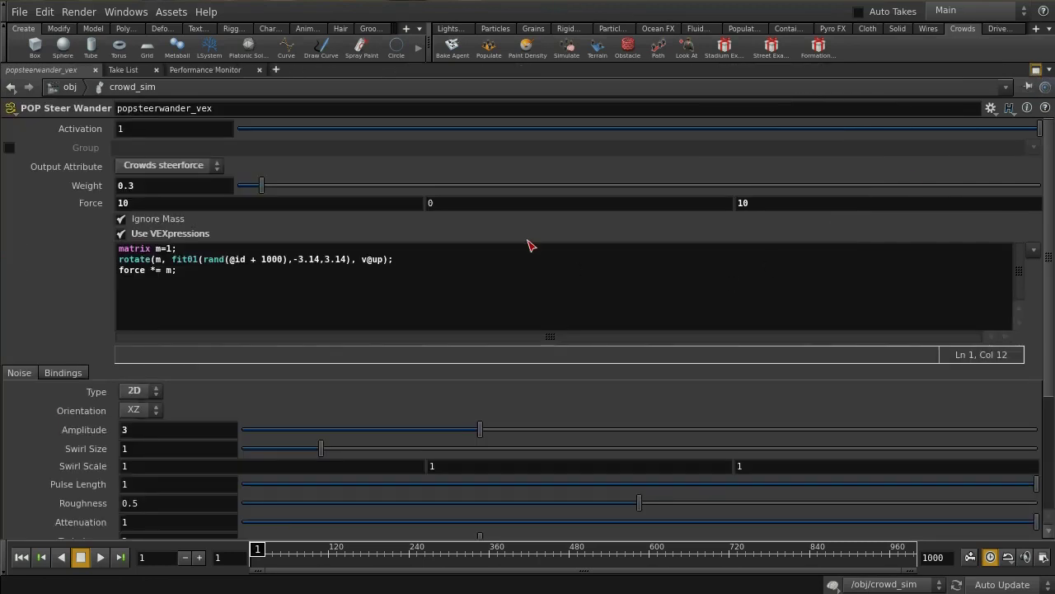
pyautogui.click(122, 233)
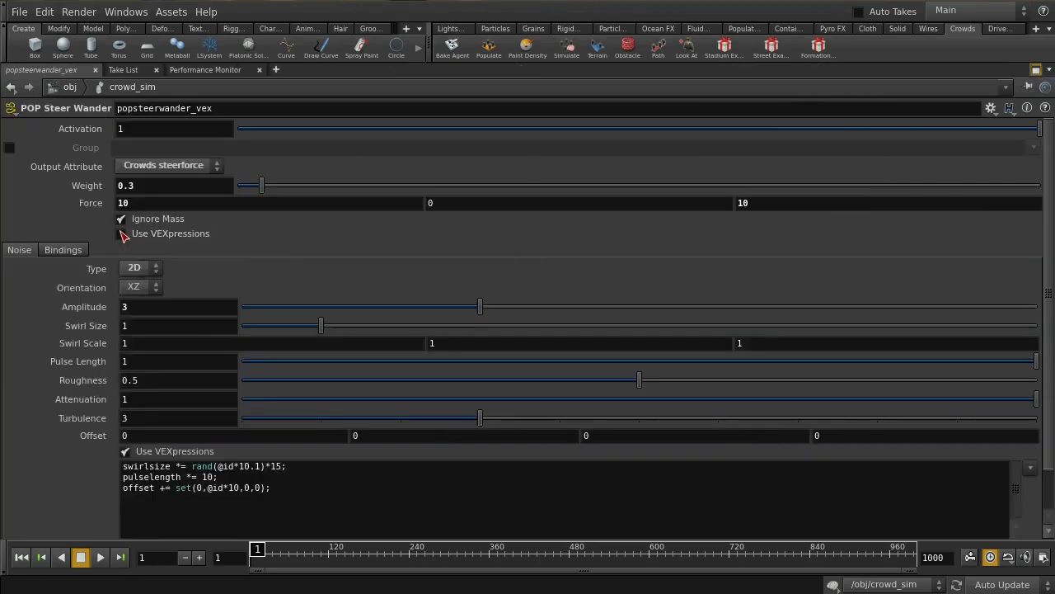
pyautogui.click(125, 451)
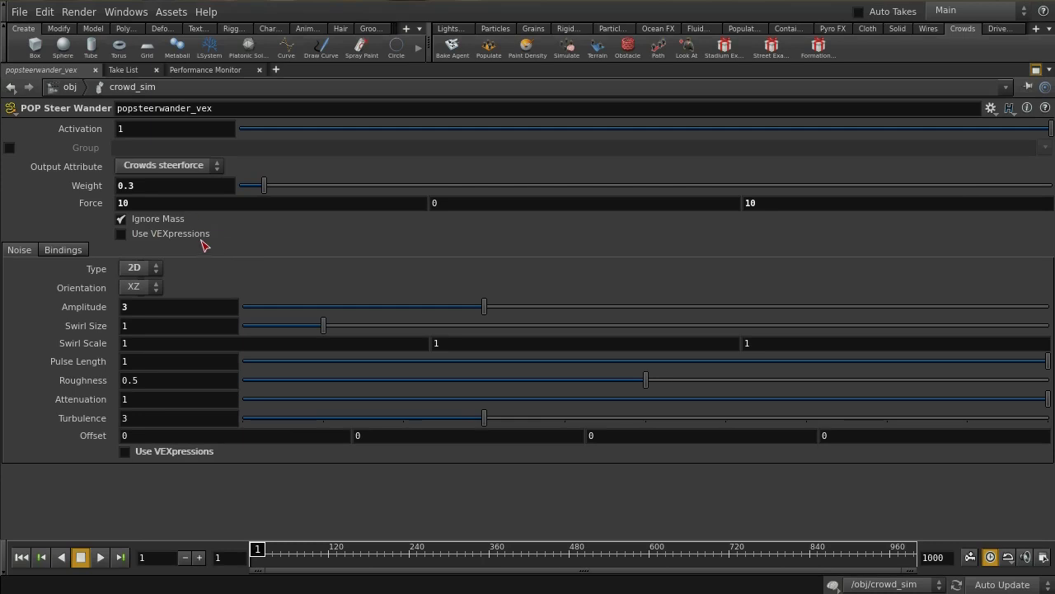
# Step: Re-enable Use VEXpressions for both the force and the noise of popsteerwander_vex and review their code
pyautogui.click(122, 234)
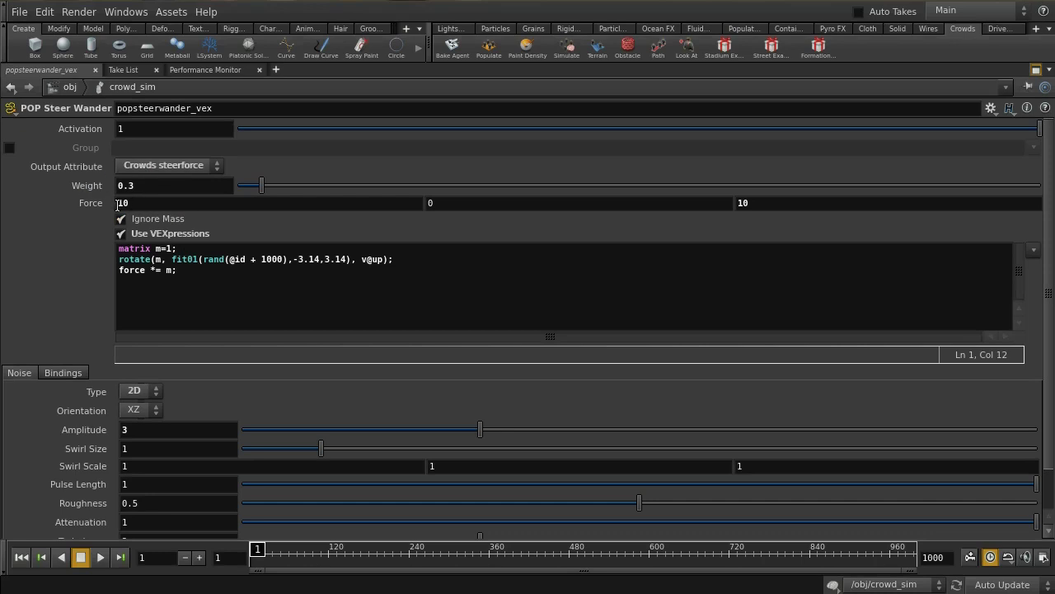
pyautogui.scroll(-2, 58, 432)
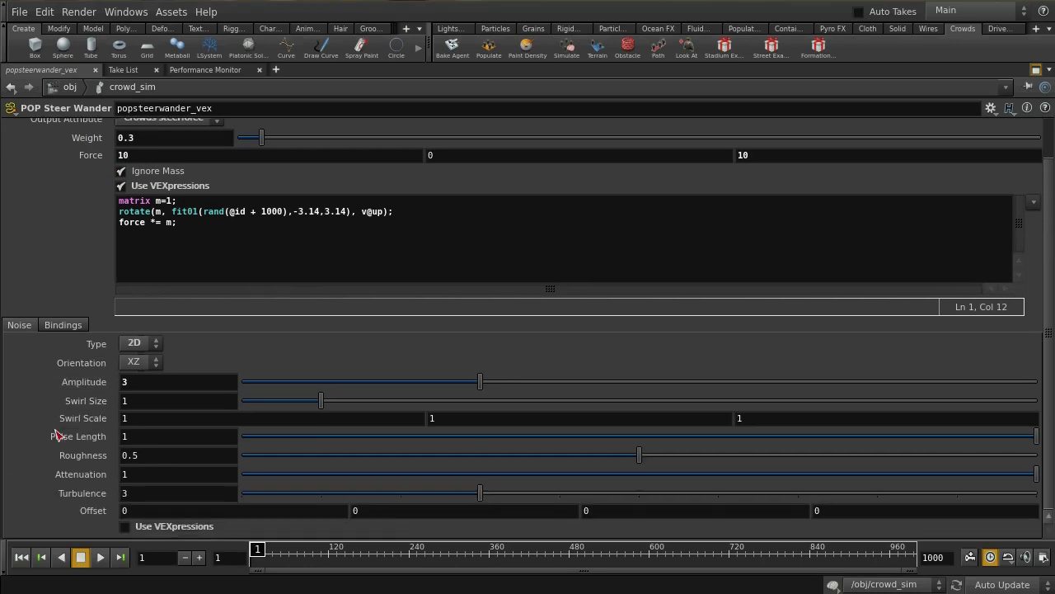
pyautogui.click(124, 527)
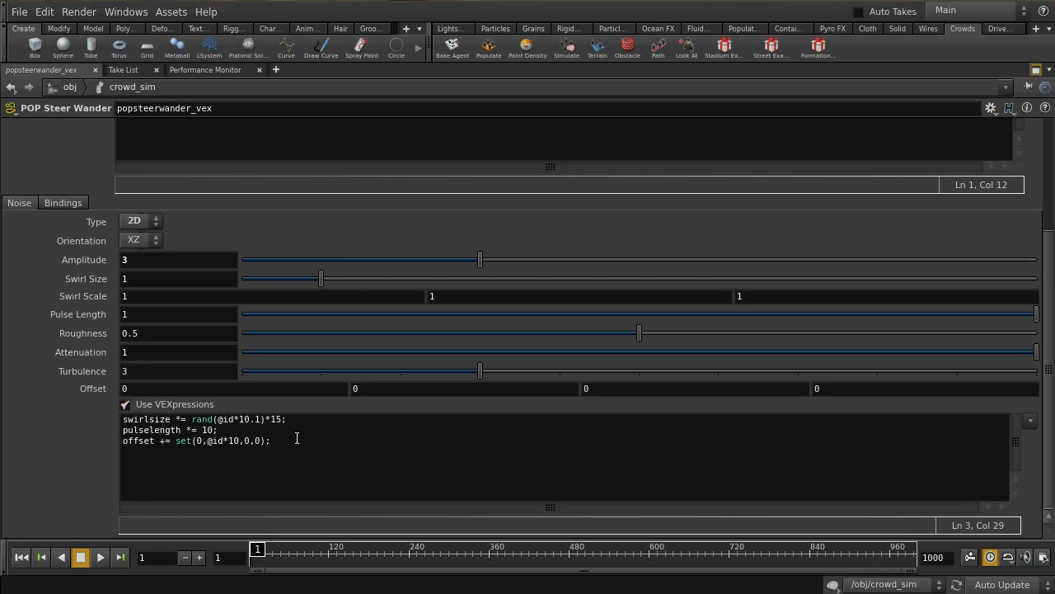
pyautogui.scroll(4, 289, 233)
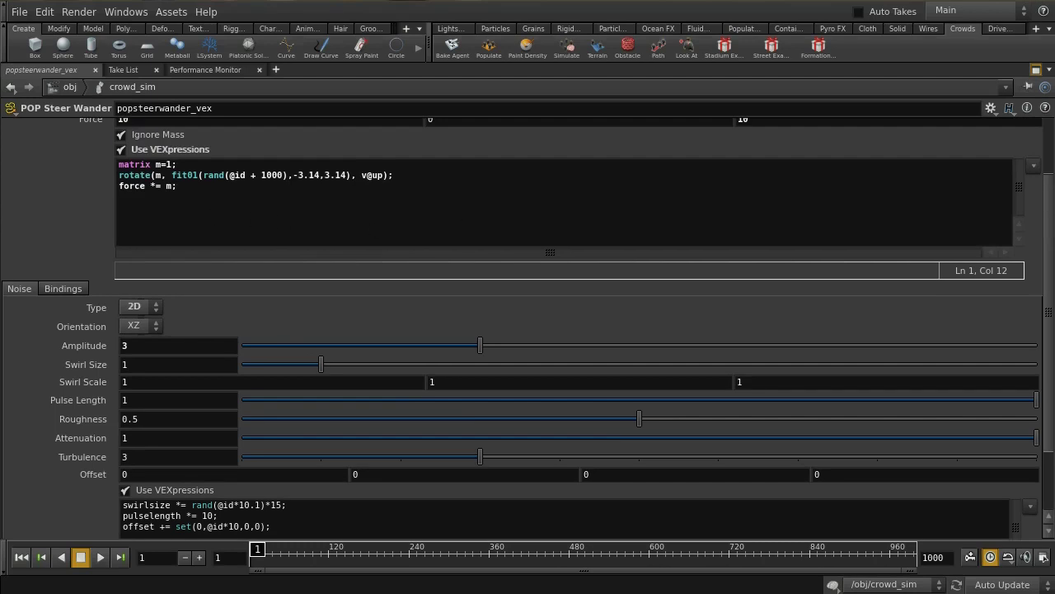
pyautogui.scroll(4, 1051, 219)
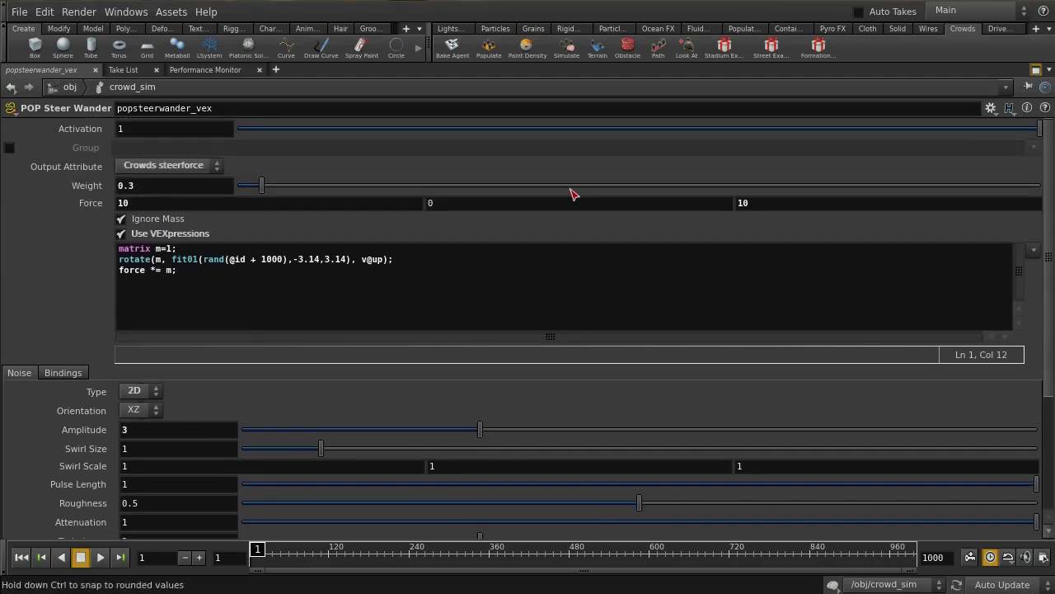
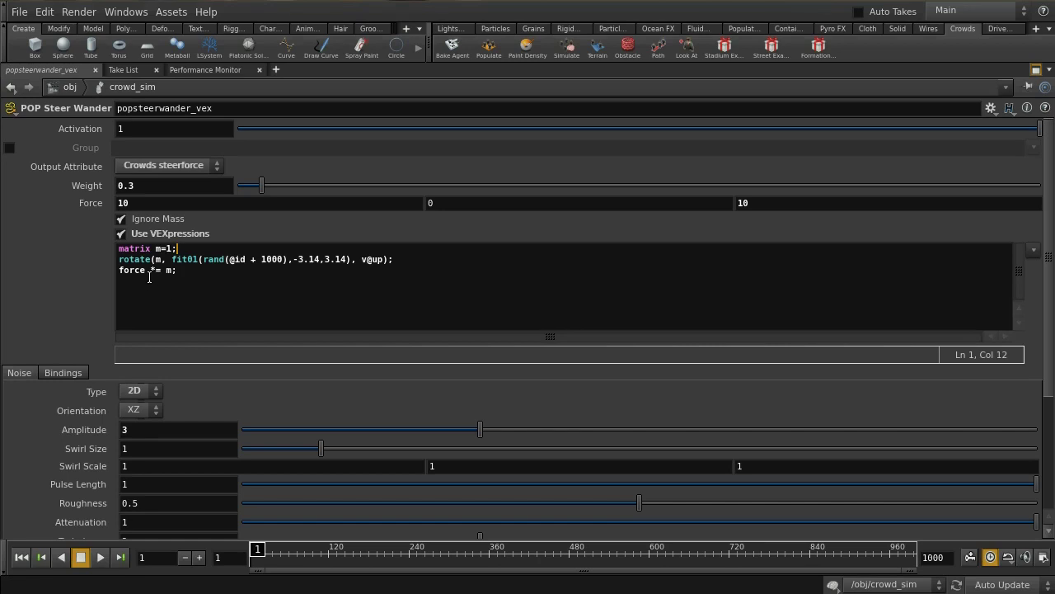
# Step: Examine the "force *= m;" line in the force VEXpression of popsteerwander_vex
pyautogui.click(119, 271)
pyautogui.press('Left')
pyautogui.press('Left')
pyautogui.press('Left')
pyautogui.press('Left')
pyautogui.press('Left')
# Step: Restore the split layout, play the simulation driven by popsteerwander_vex, and rewind it to frame 1
pyautogui.click(1036, 71)
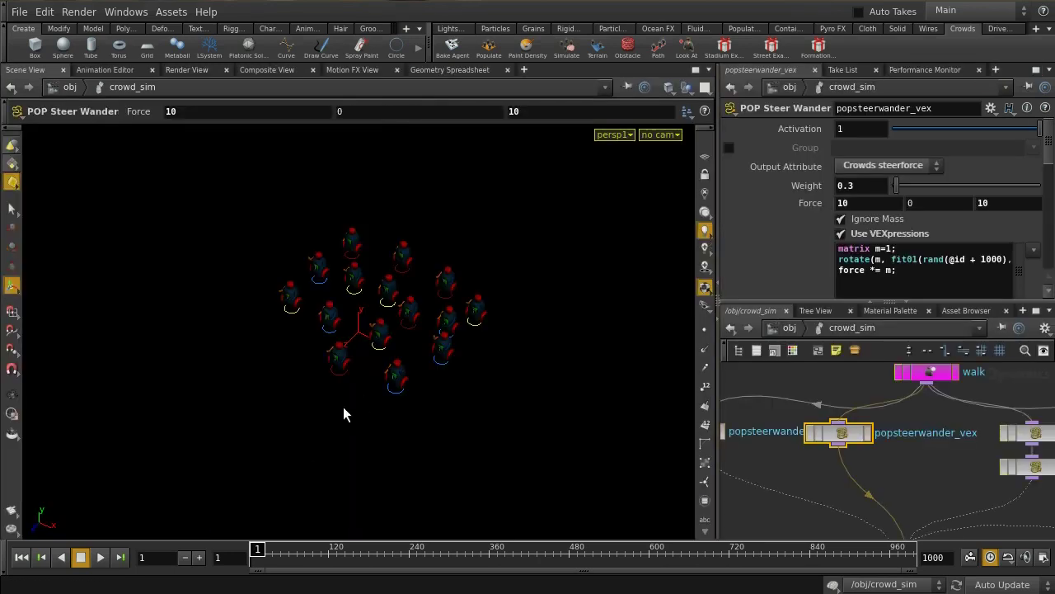
pyautogui.click(100, 559)
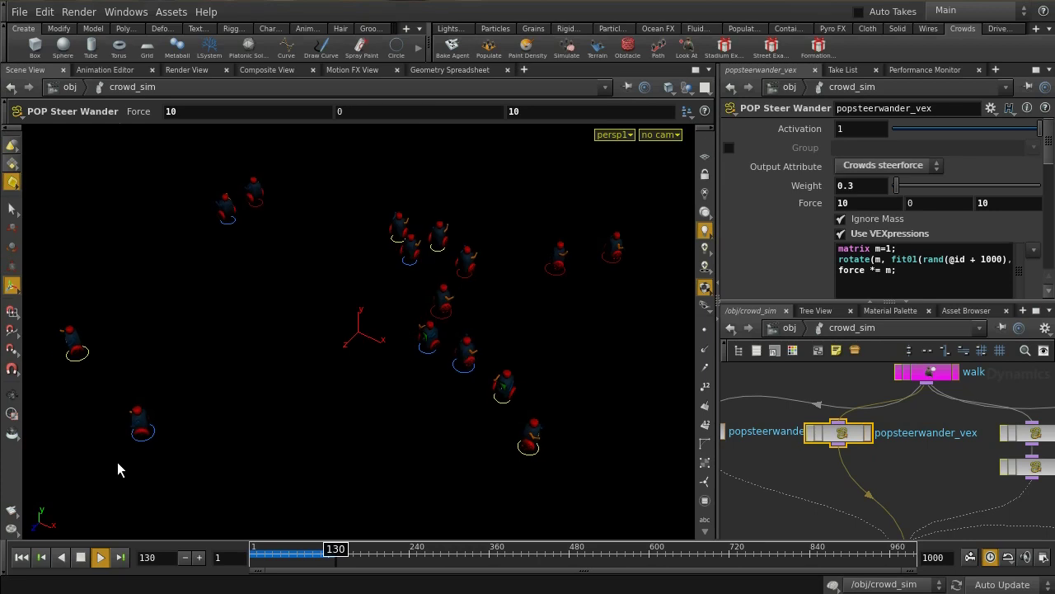
pyautogui.click(80, 558)
pyautogui.click(21, 557)
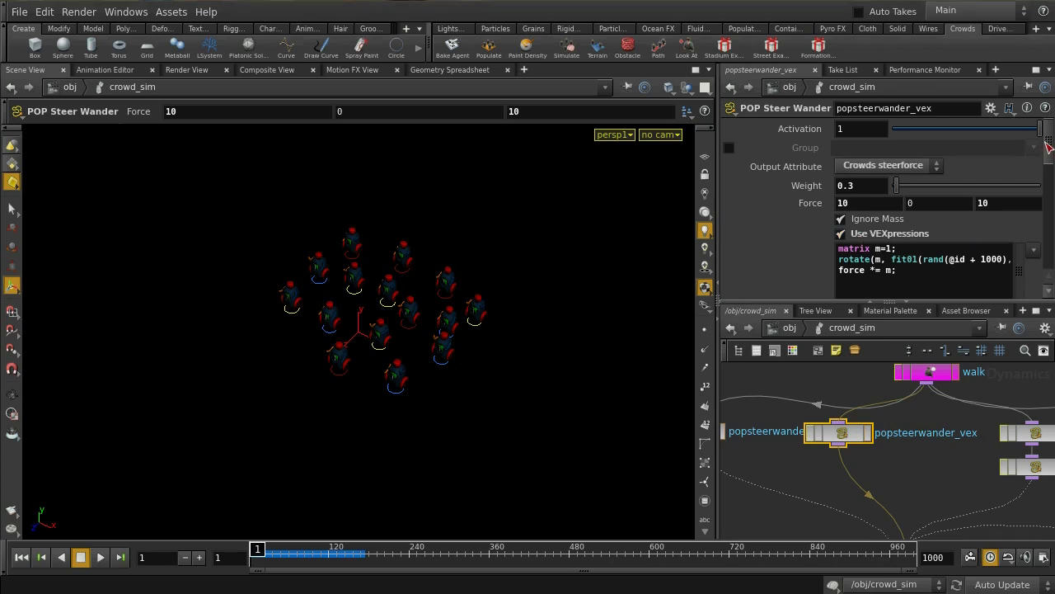
# Step: Examine the swirlsize, pulselength and offset lines in the noise VEXpression of popsteerwander_vex in an enlarged parameter view
pyautogui.moveTo(1049, 146); pyautogui.dragTo(1041, 239)
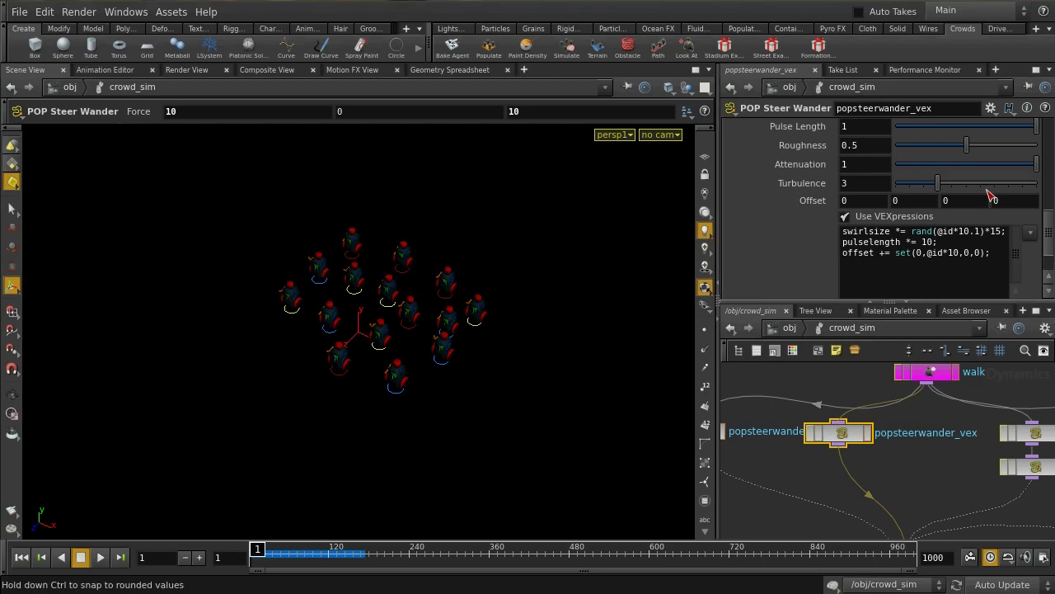
pyautogui.click(1036, 70)
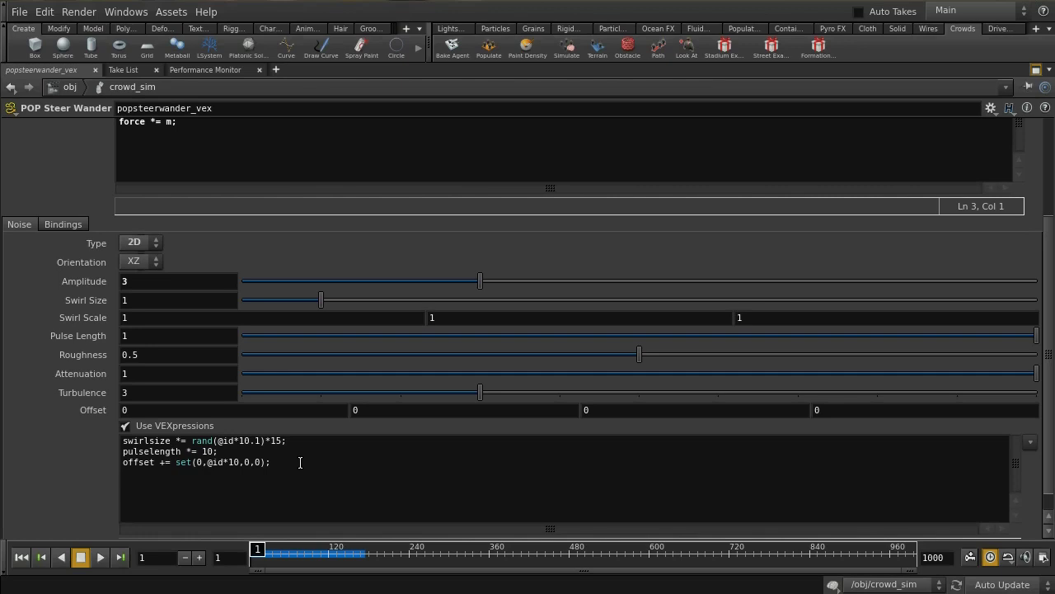
pyautogui.click(215, 452)
pyautogui.write(';')
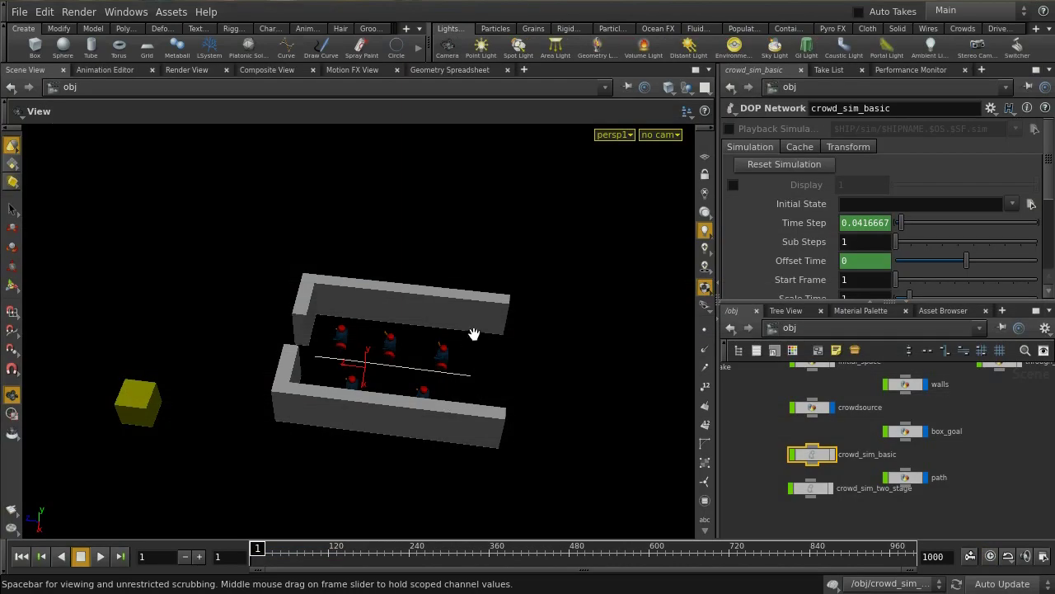
# Step: Look over the walled scene and open the crowd_sim_basic network in an enlarged network view with node parameters shown
pyautogui.moveTo(537, 306); pyautogui.dragTo(527, 364)
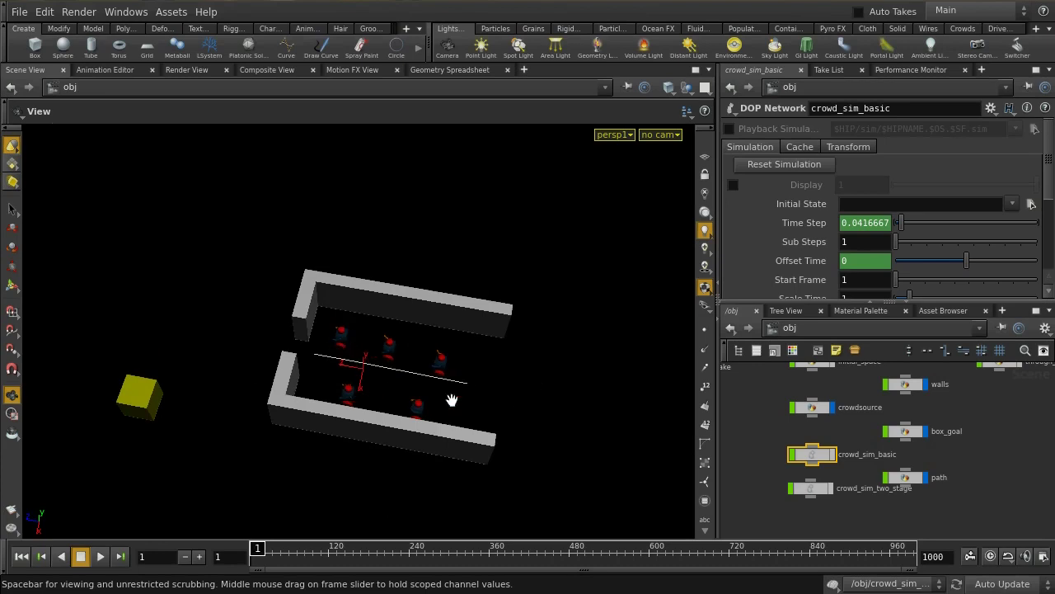
pyautogui.moveTo(511, 400); pyautogui.dragTo(522, 349)
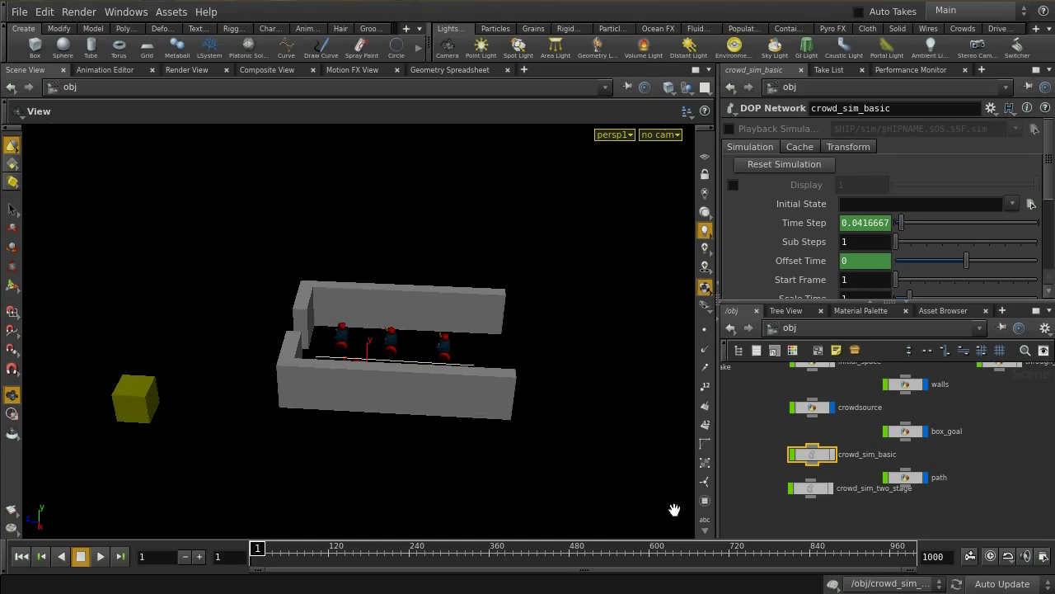
pyautogui.doubleClick(808, 456)
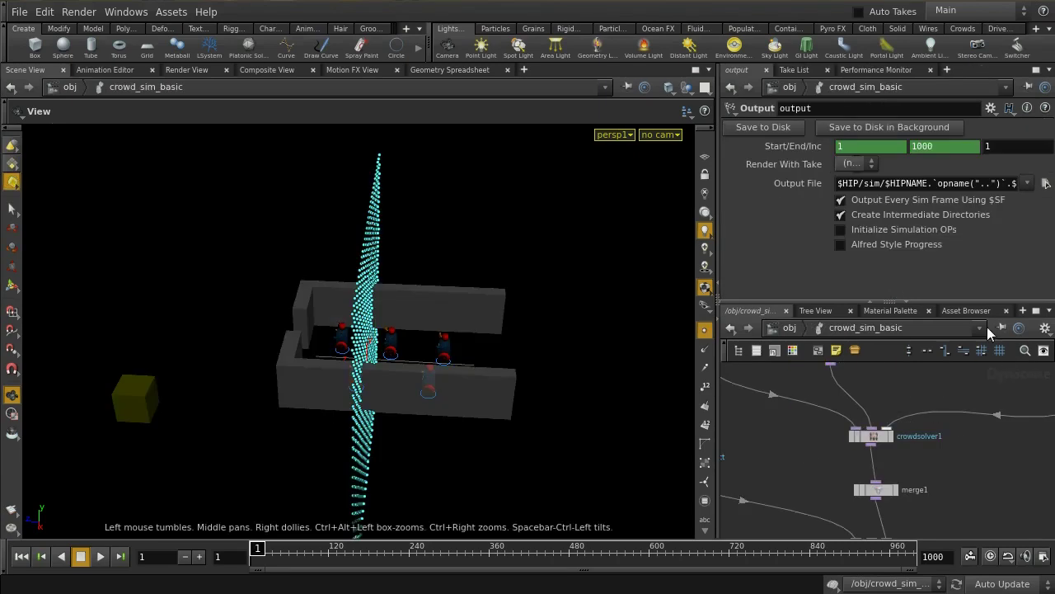
pyautogui.click(1035, 311)
pyautogui.press('p')
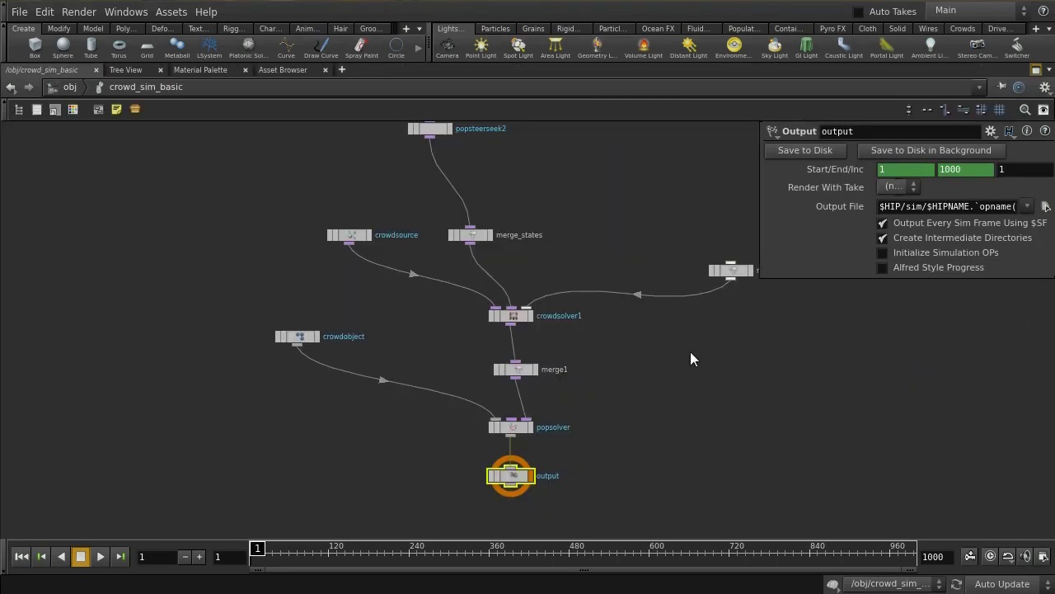
pyautogui.moveTo(690, 357); pyautogui.dragTo(672, 296, button='middle')
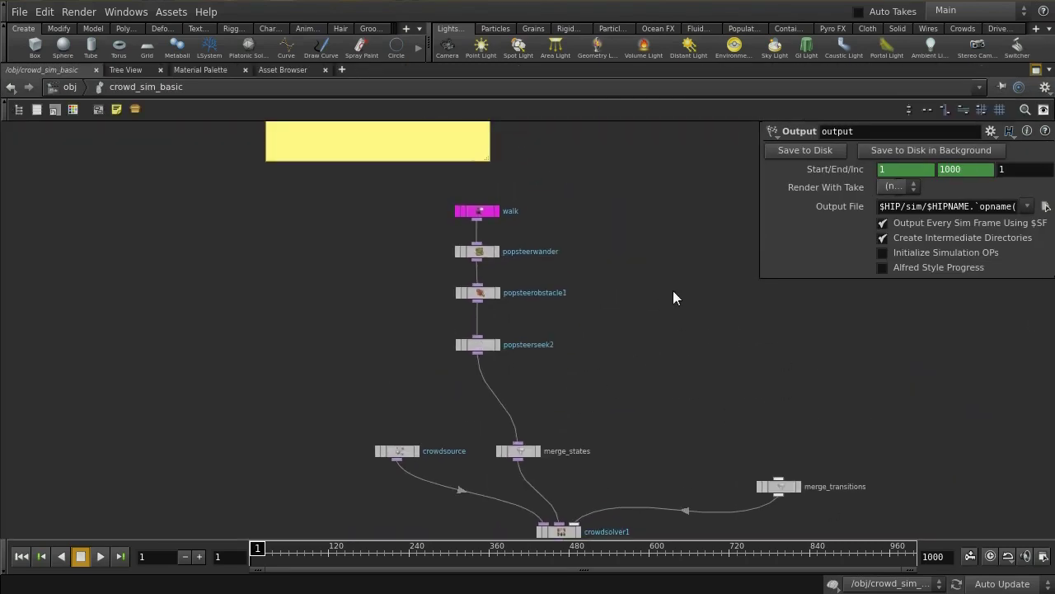
# Step: Inspect the parameters of popsteerwander, popsteerobstacle1 and popsteerseek2 in the crowd_sim_basic network
pyautogui.click(490, 254)
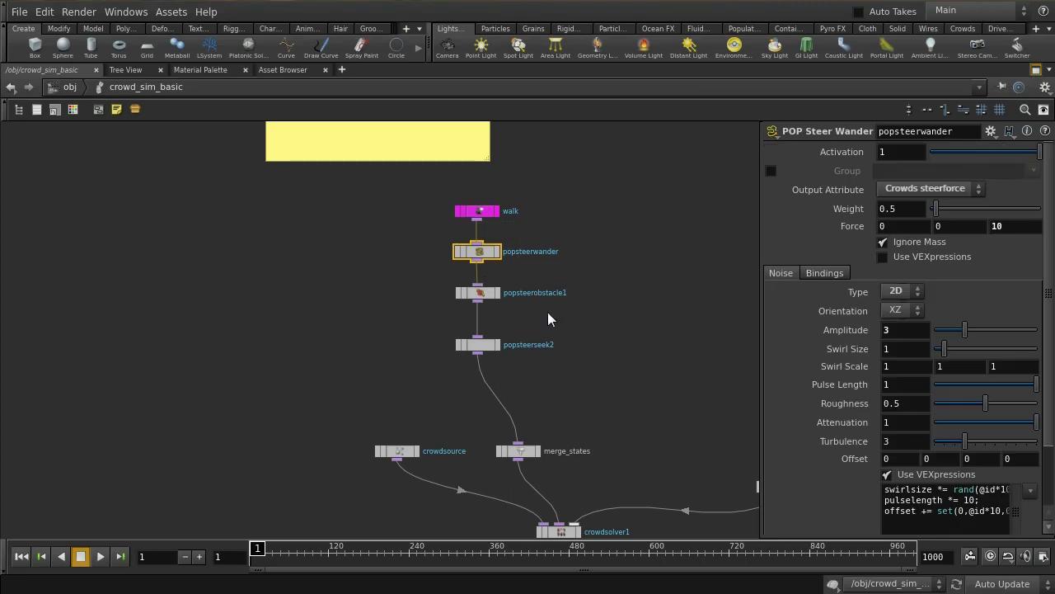
pyautogui.click(458, 293)
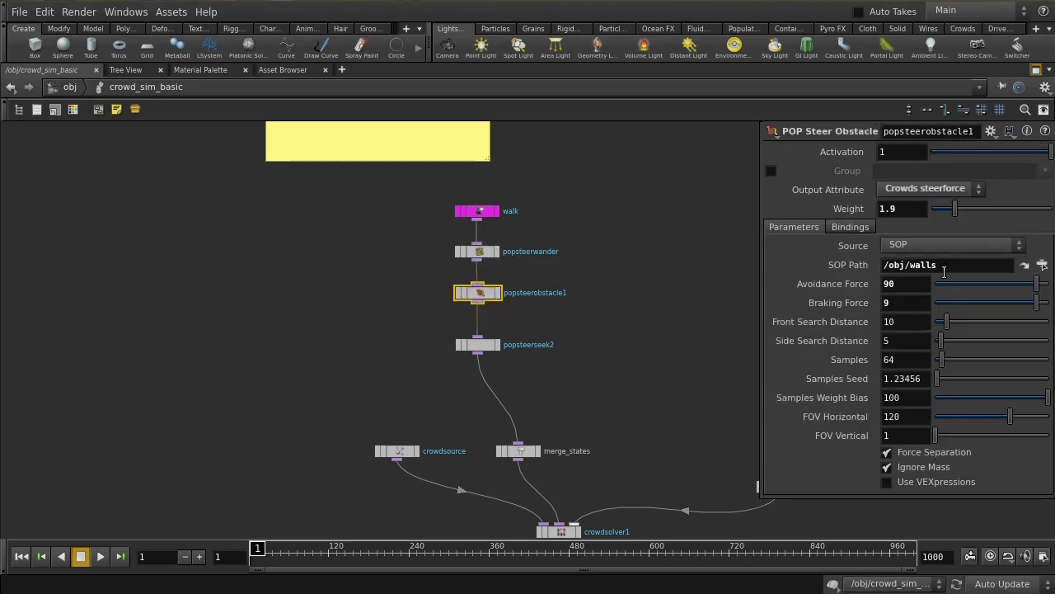
pyautogui.moveTo(425, 311); pyautogui.dragTo(579, 400)
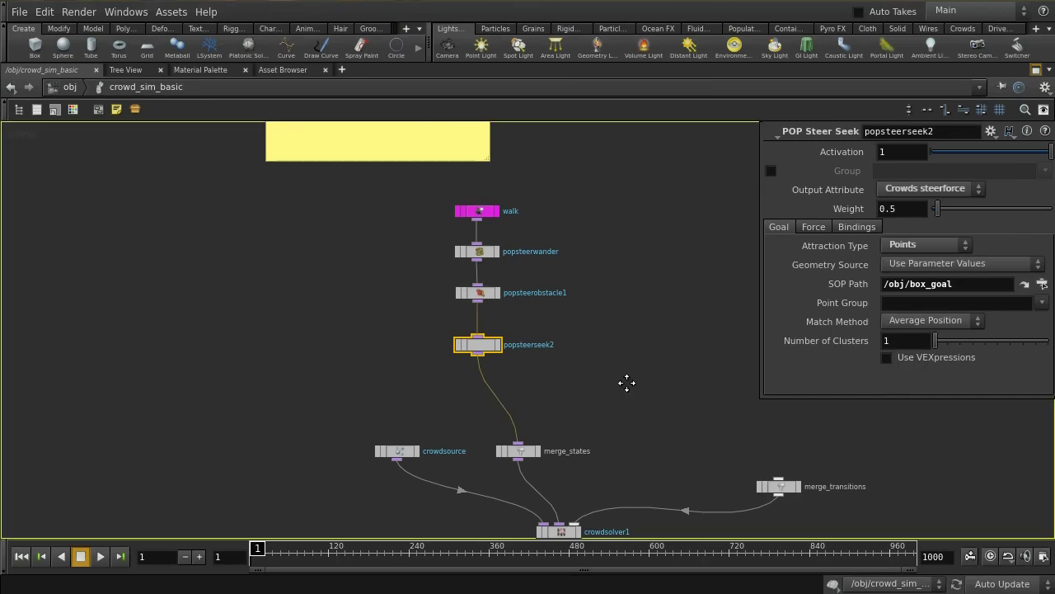
pyautogui.moveTo(626, 382); pyautogui.dragTo(557, 264, button='middle')
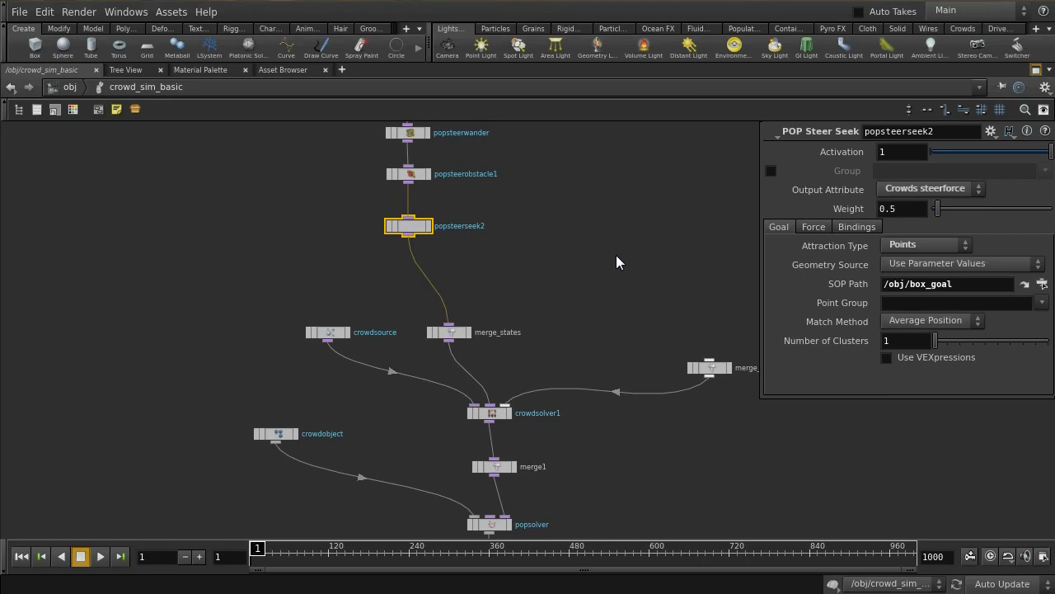
pyautogui.moveTo(619, 252); pyautogui.dragTo(561, 285, button='middle')
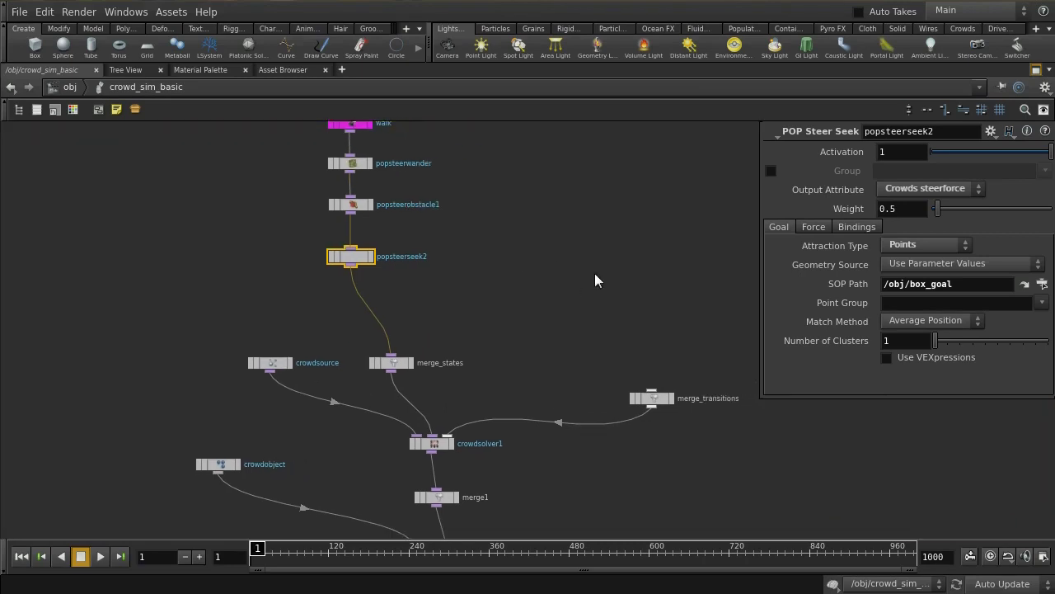
# Step: Return to the object level and split layout, play the crowd_sim_basic simulation, and rewind it to frame 1
pyautogui.press('u')
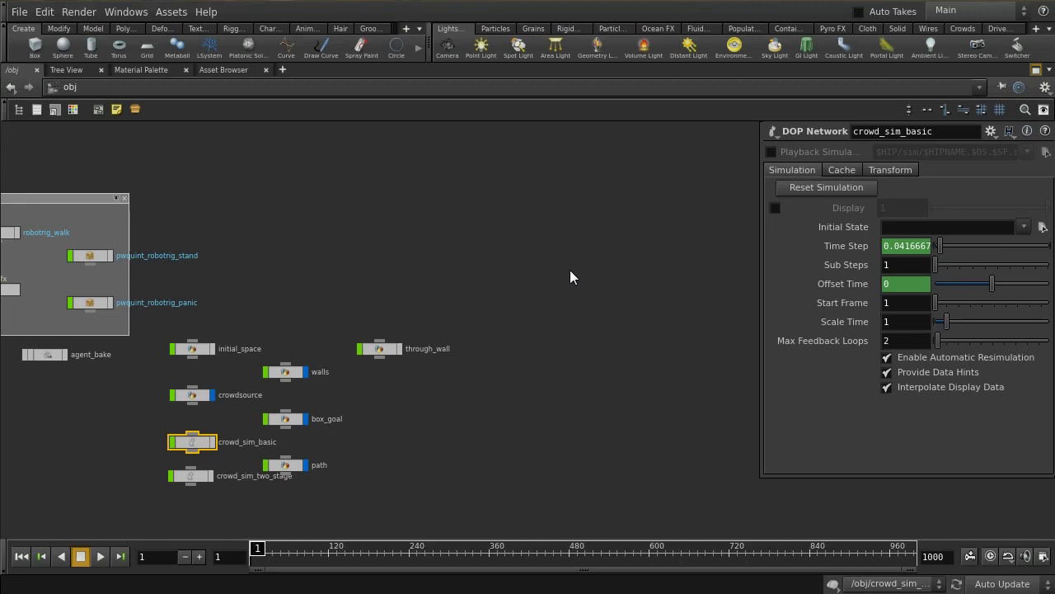
pyautogui.press('p')
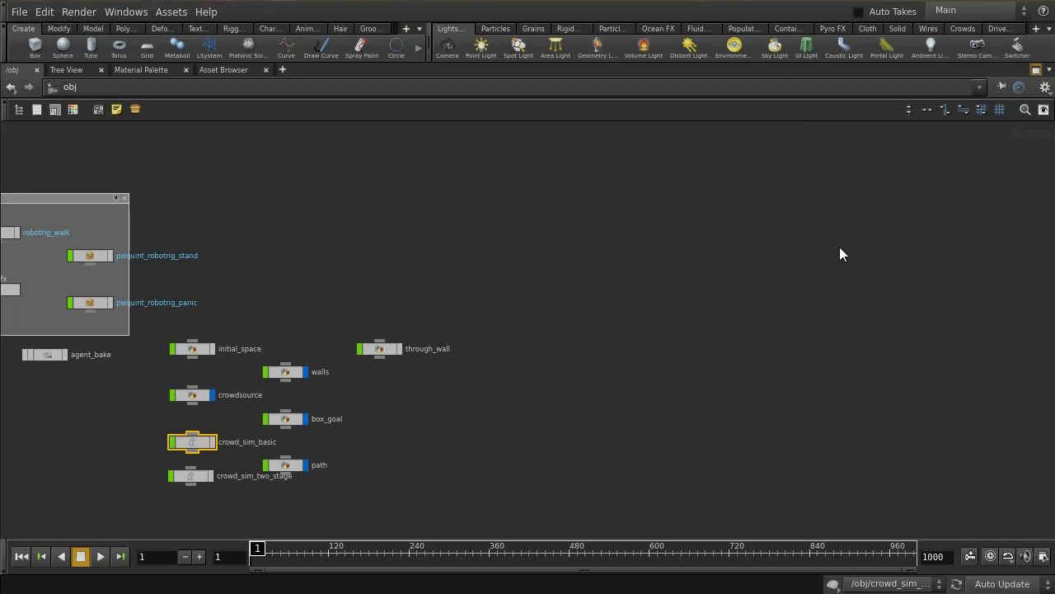
pyautogui.click(1036, 70)
pyautogui.moveTo(492, 363); pyautogui.dragTo(481, 466)
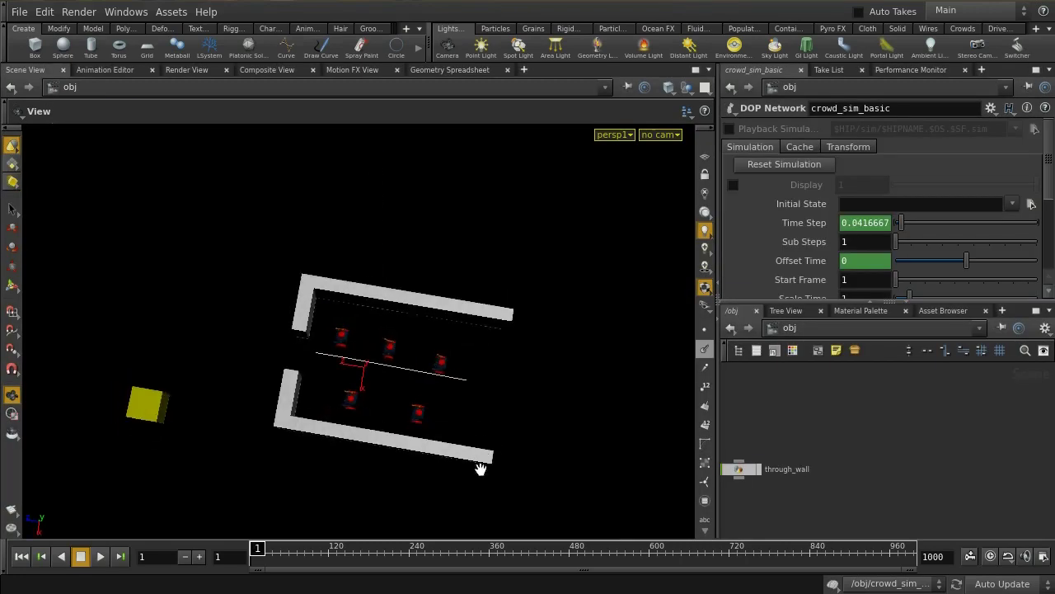
pyautogui.click(99, 557)
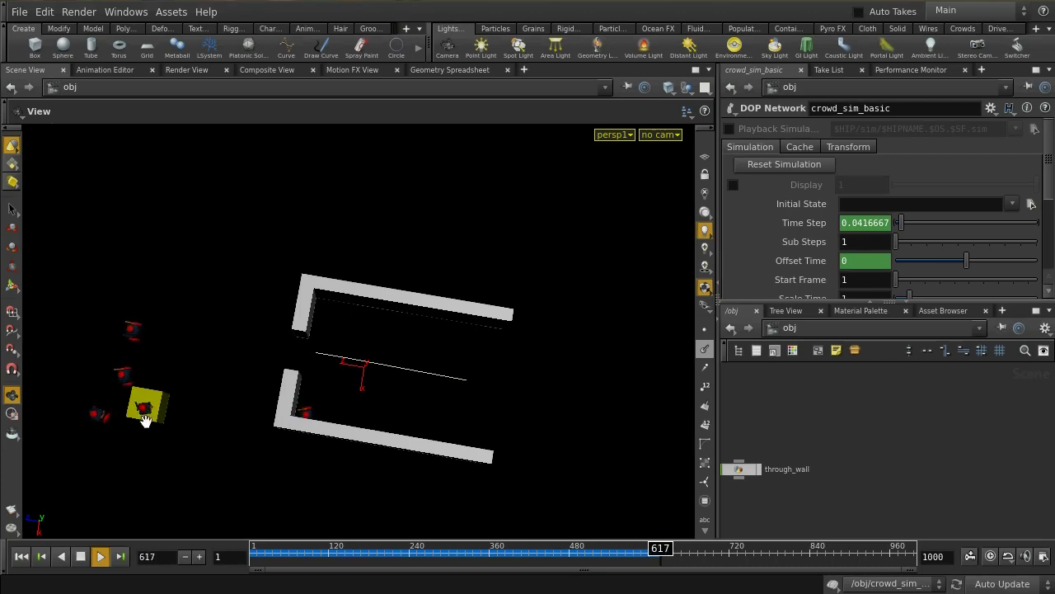
pyautogui.click(81, 557)
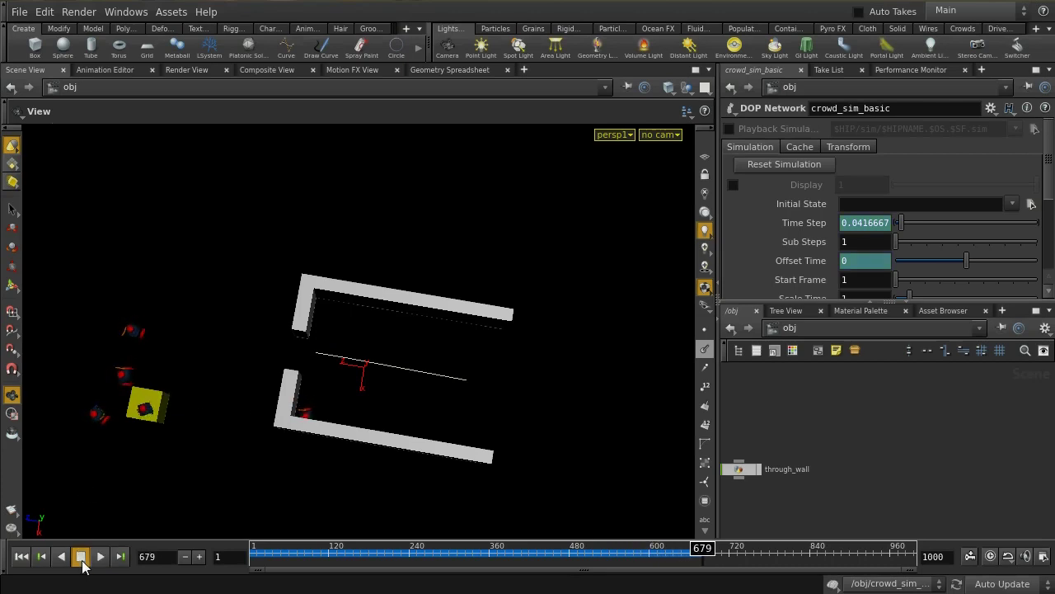
pyautogui.click(22, 558)
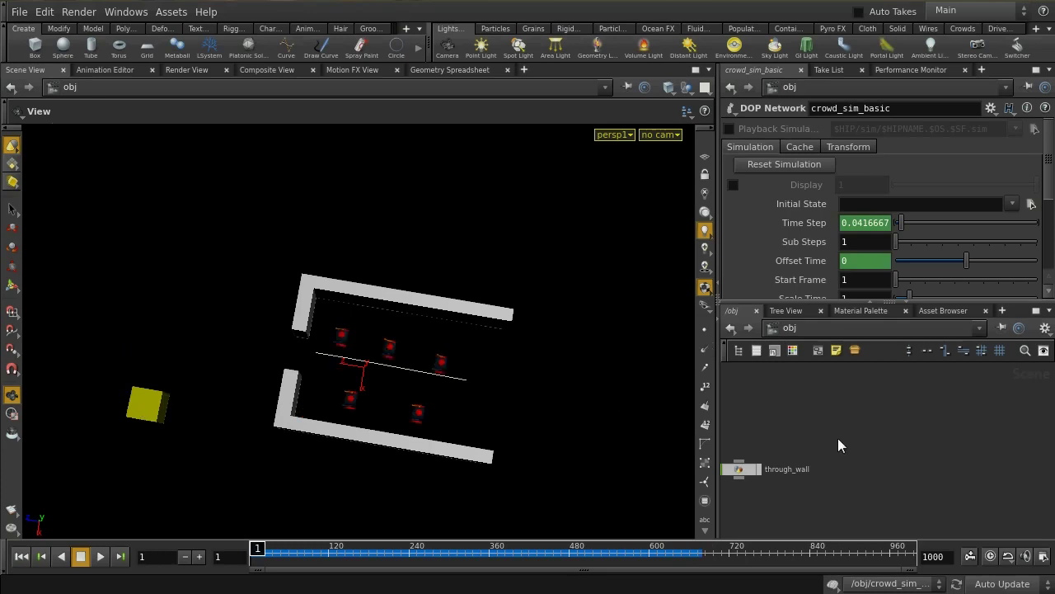
# Step: Select the crowd_sim_two_stage DOP network at the object level
pyautogui.moveTo(814, 441); pyautogui.dragTo(1019, 432, button='middle')
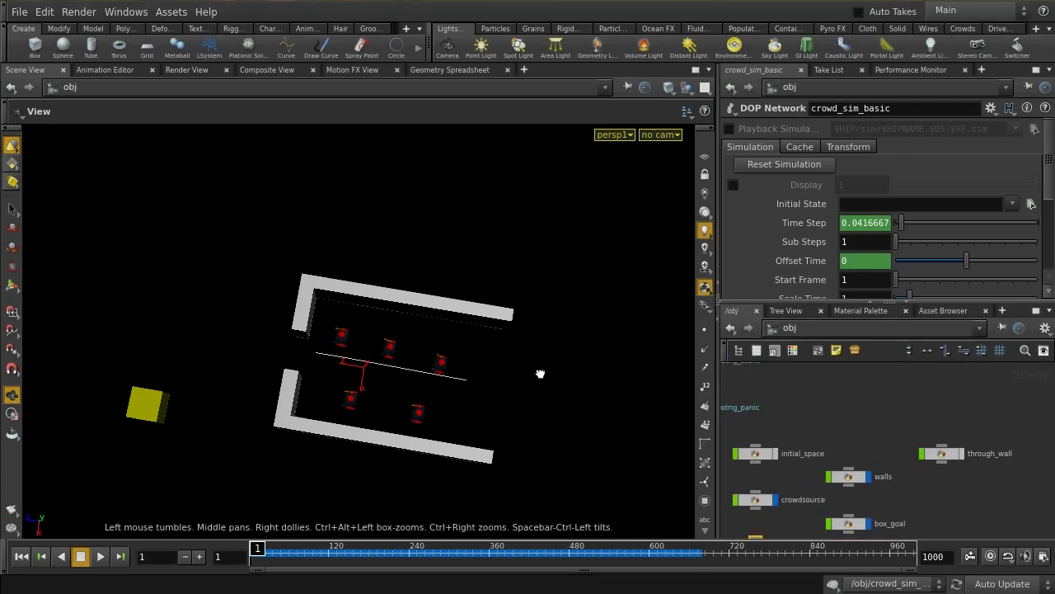
pyautogui.moveTo(542, 372); pyautogui.dragTo(547, 349)
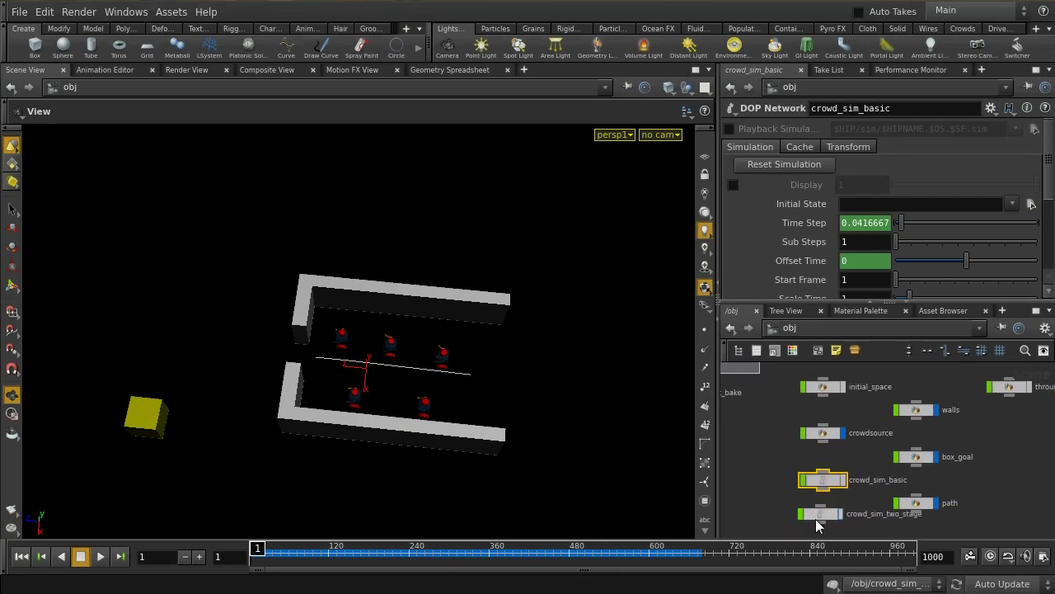
pyautogui.click(818, 514)
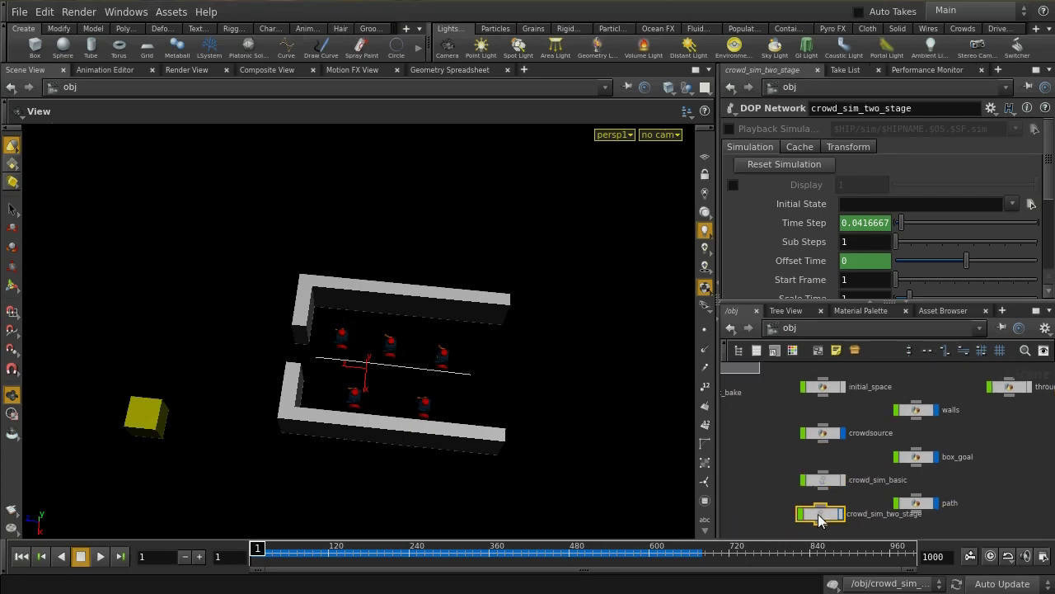
# Step: Inside the crowdsource geometry, set switch1's Select Input to 1 so it uses crowd_sim_import_two_stage
pyautogui.doubleClick(824, 433)
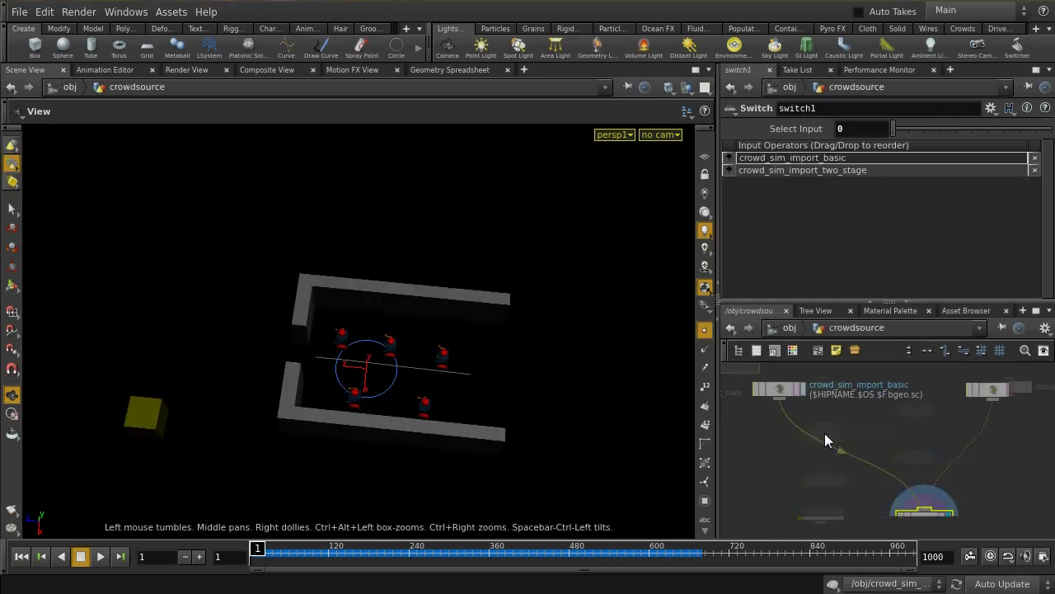
pyautogui.click(1036, 310)
pyautogui.moveTo(828, 242); pyautogui.dragTo(805, 452, button='middle')
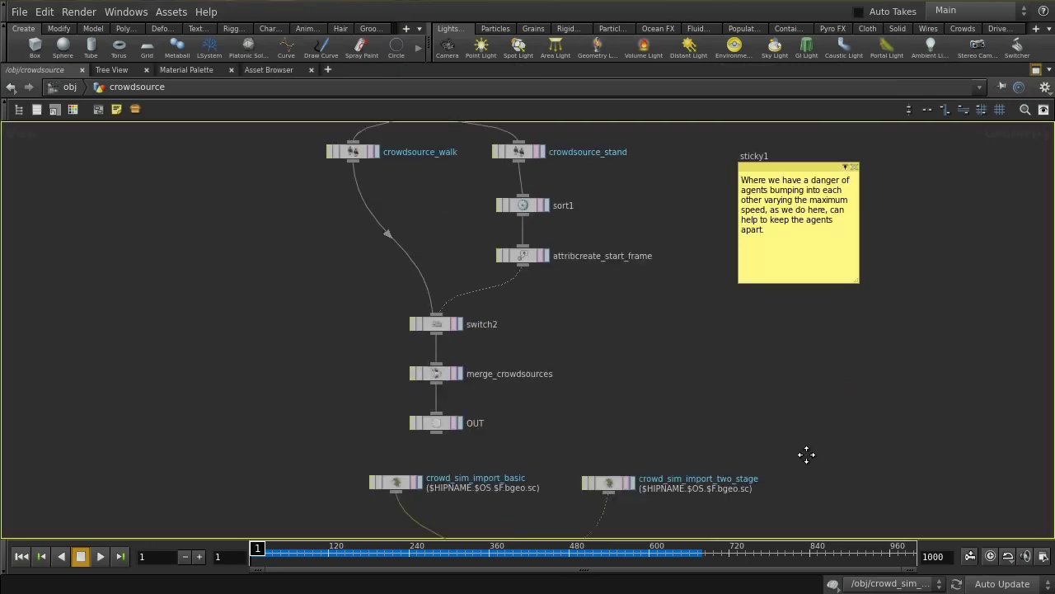
pyautogui.scroll(2, 726, 360)
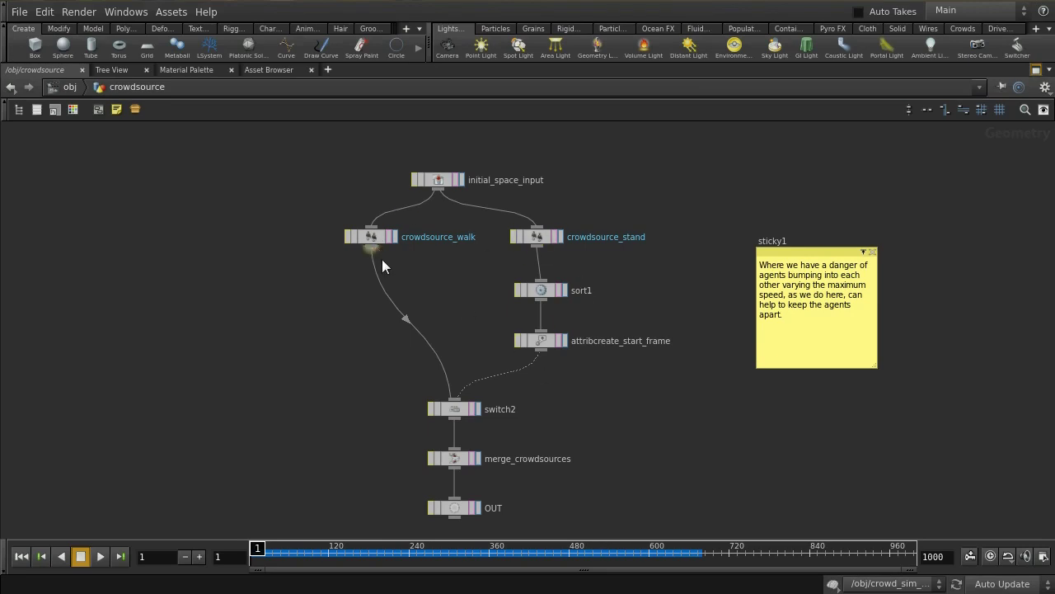
pyautogui.moveTo(585, 463); pyautogui.dragTo(618, 216, button='middle')
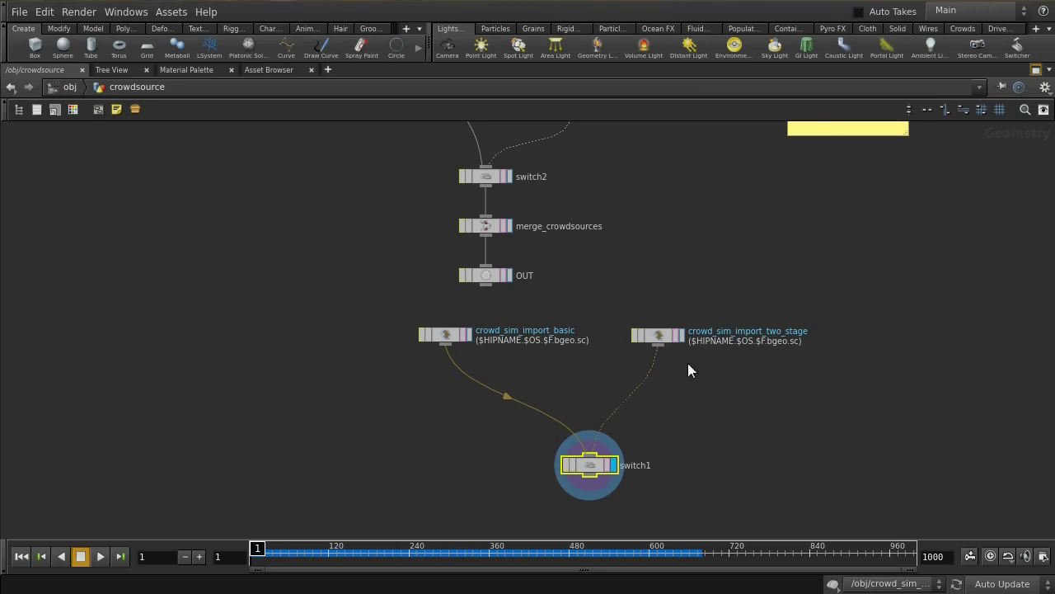
pyautogui.press('p')
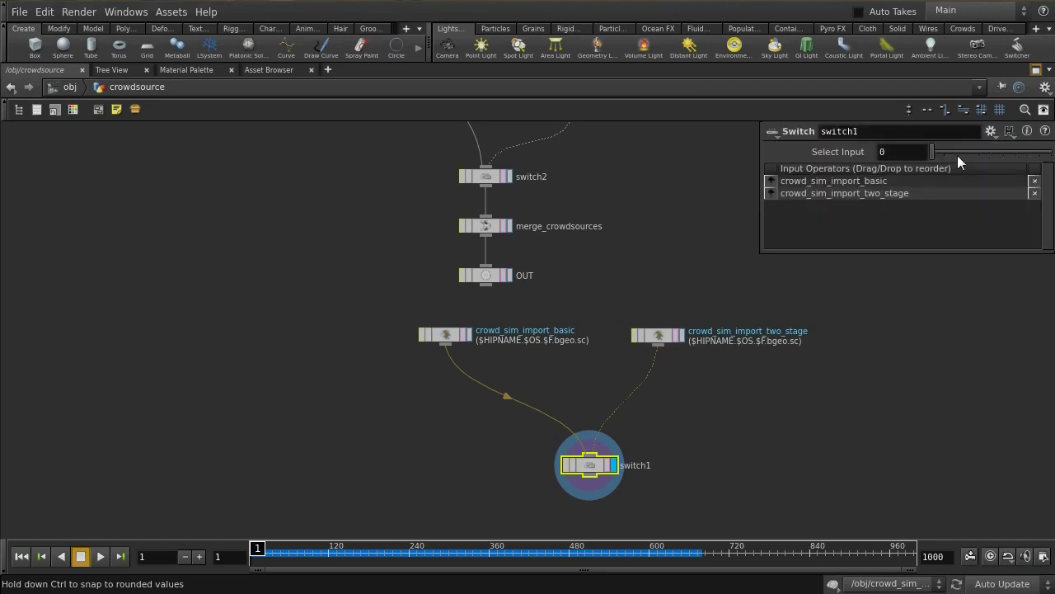
pyautogui.click(948, 152)
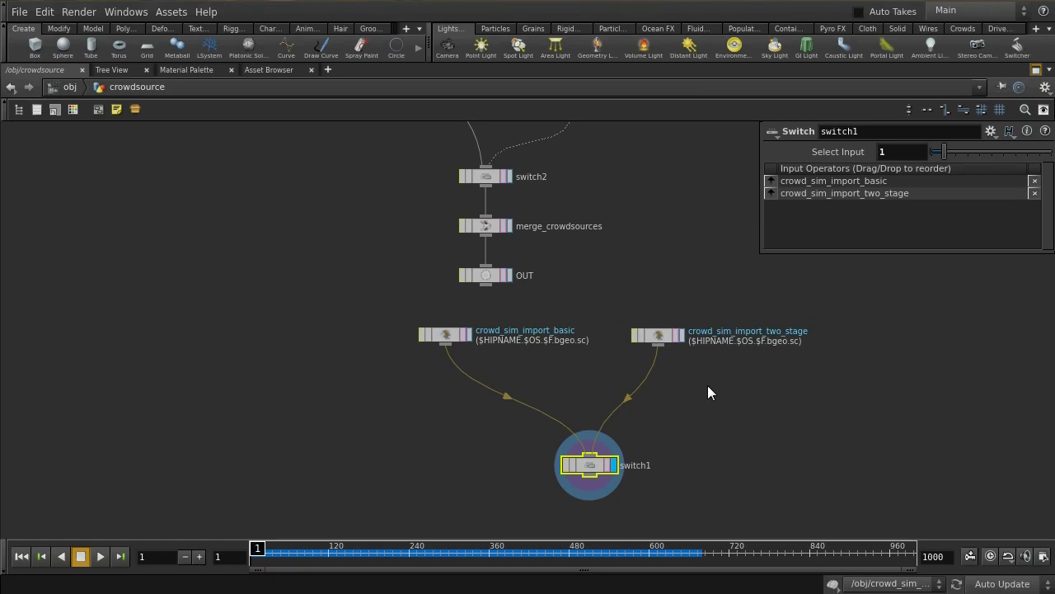
# Step: Go back to the object level, open the crowd_sim_two_stage network and inspect the parameters of popsteerobstacle1 and popsteerpath1
pyautogui.press('u')
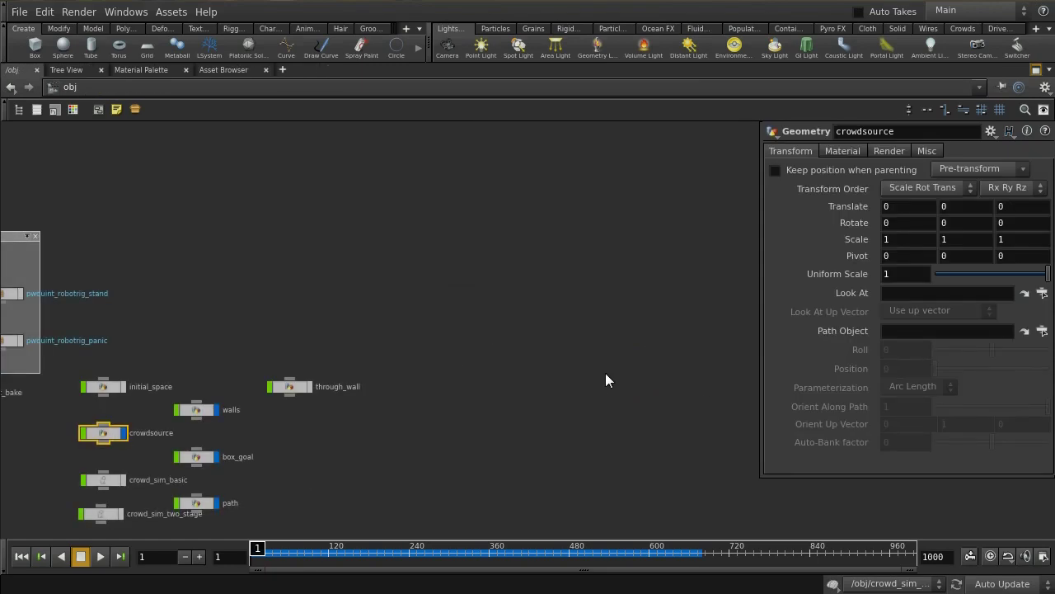
pyautogui.doubleClick(109, 513)
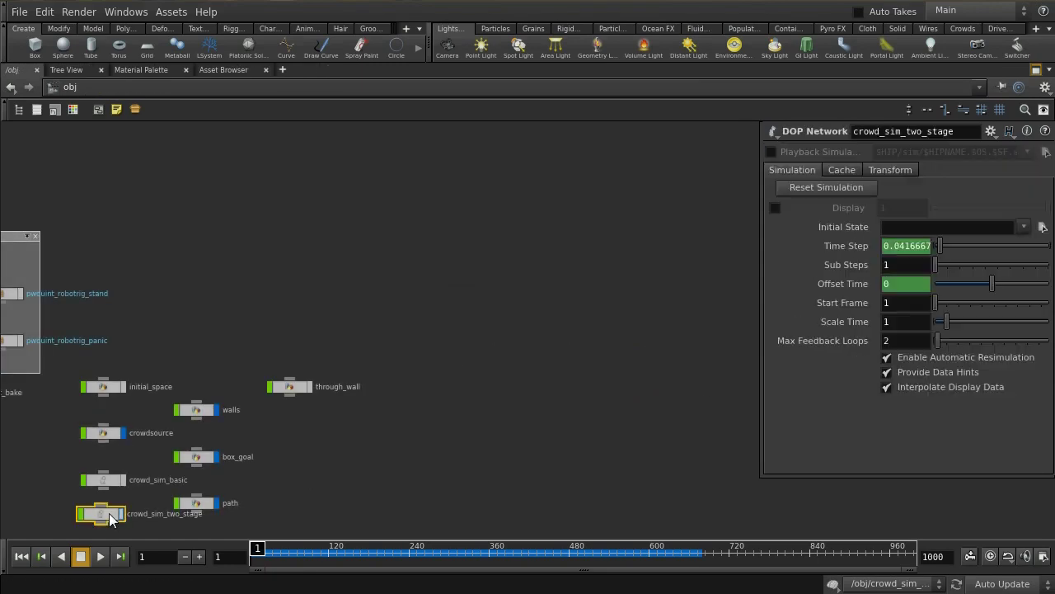
pyautogui.moveTo(475, 434); pyautogui.dragTo(597, 481, button='middle')
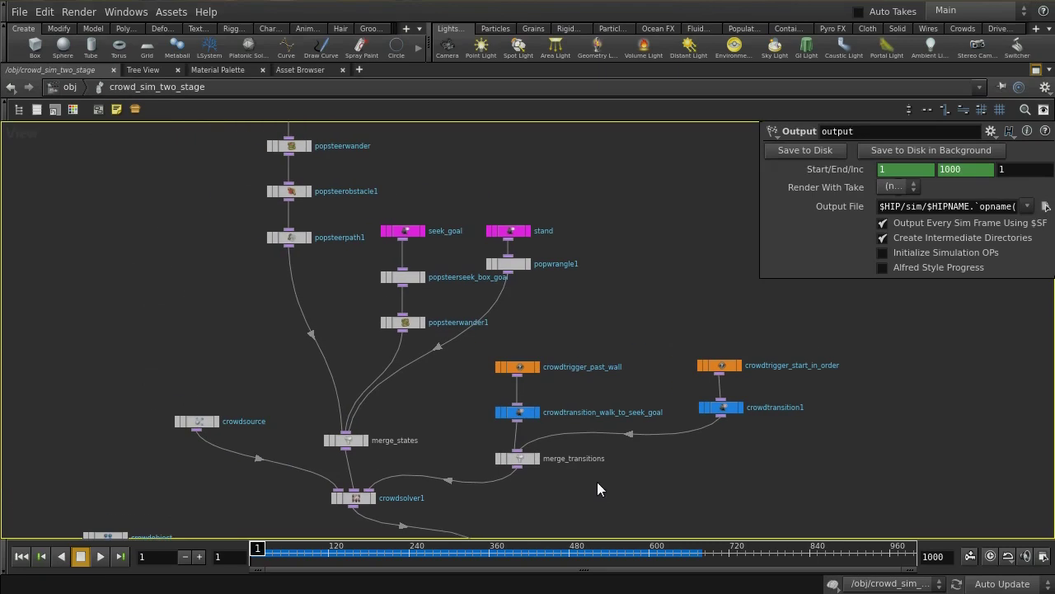
pyautogui.moveTo(613, 241); pyautogui.dragTo(597, 330, button='middle')
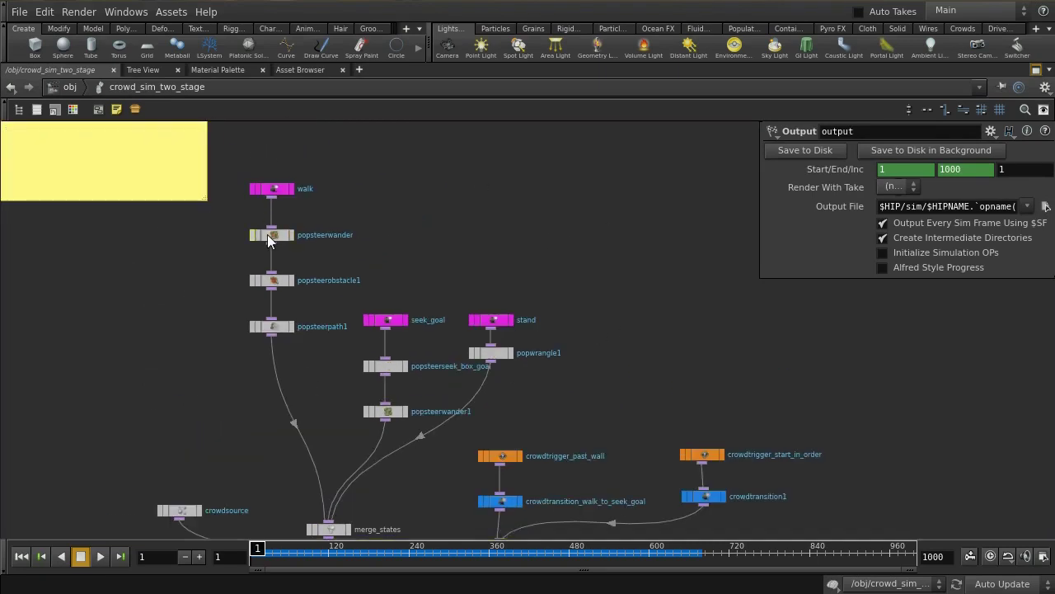
pyautogui.click(266, 282)
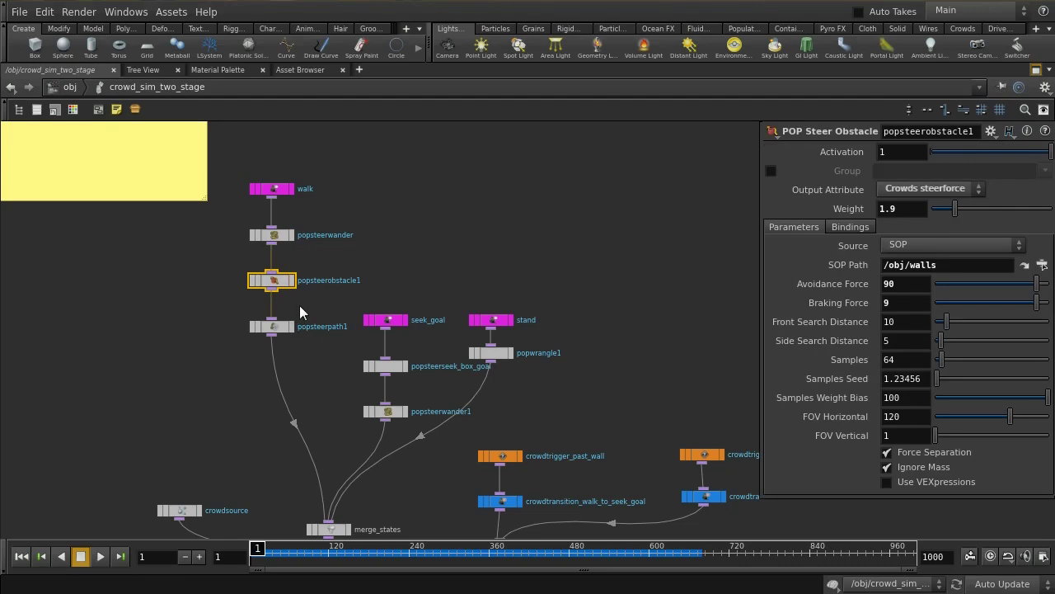
pyautogui.click(274, 327)
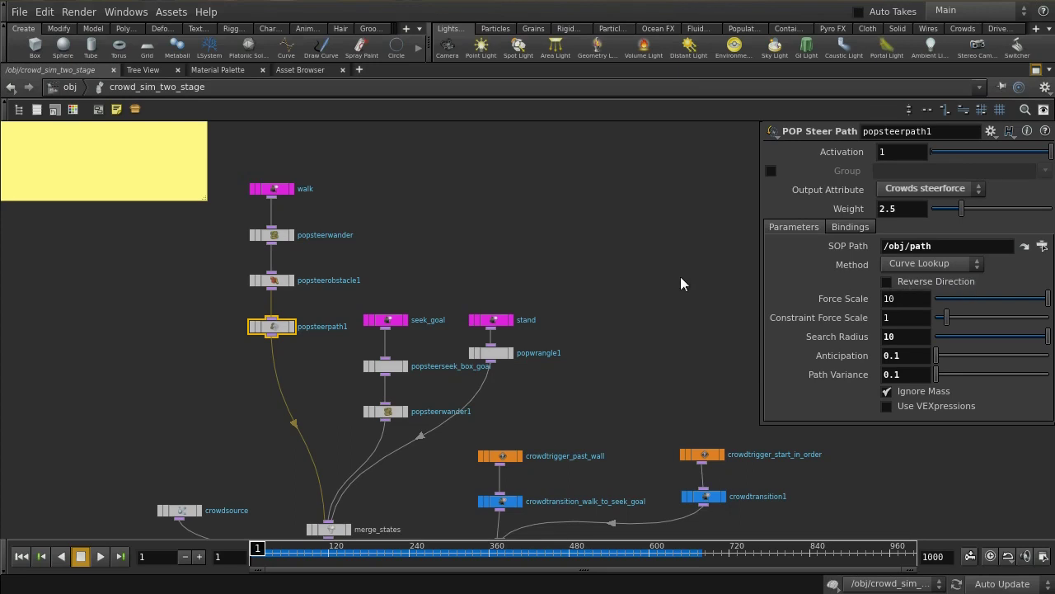
# Step: Restore the split layout and examine the path curve between the walls, inside the network and with path selected at the object level
pyautogui.press('p')
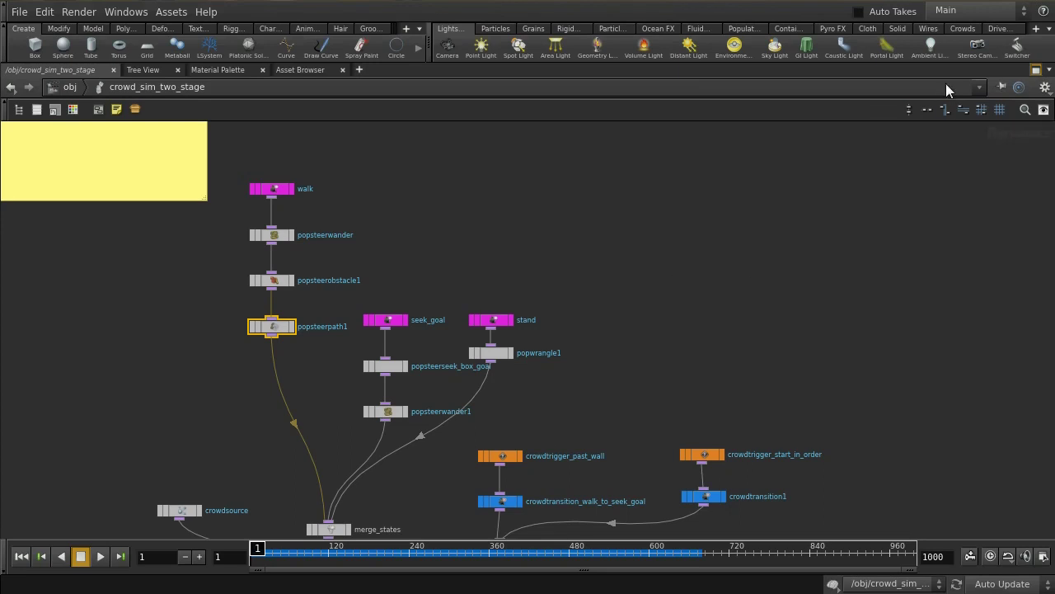
pyautogui.click(1037, 70)
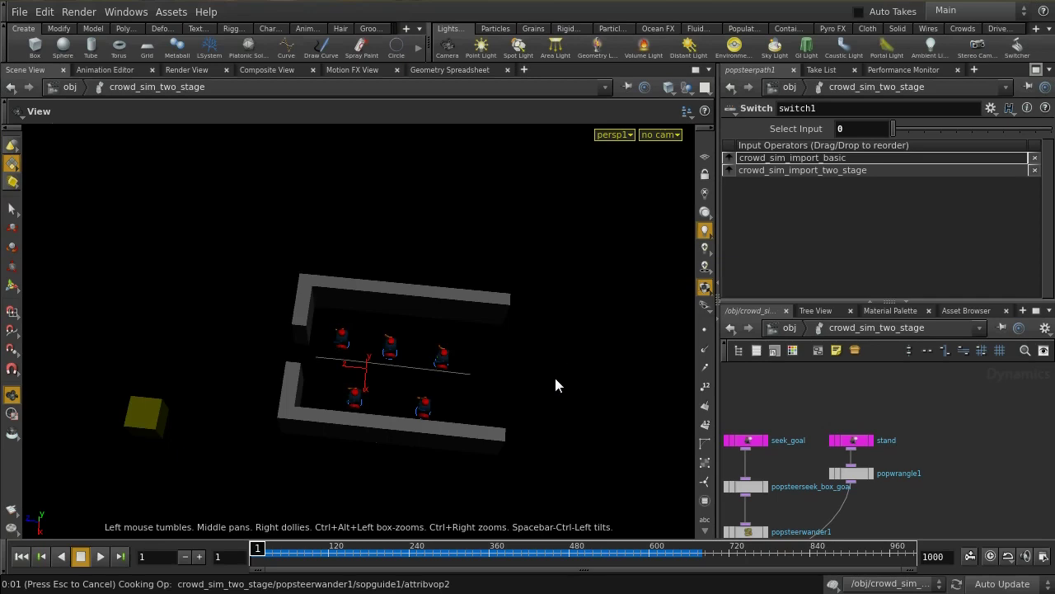
pyautogui.moveTo(569, 337); pyautogui.dragTo(505, 288)
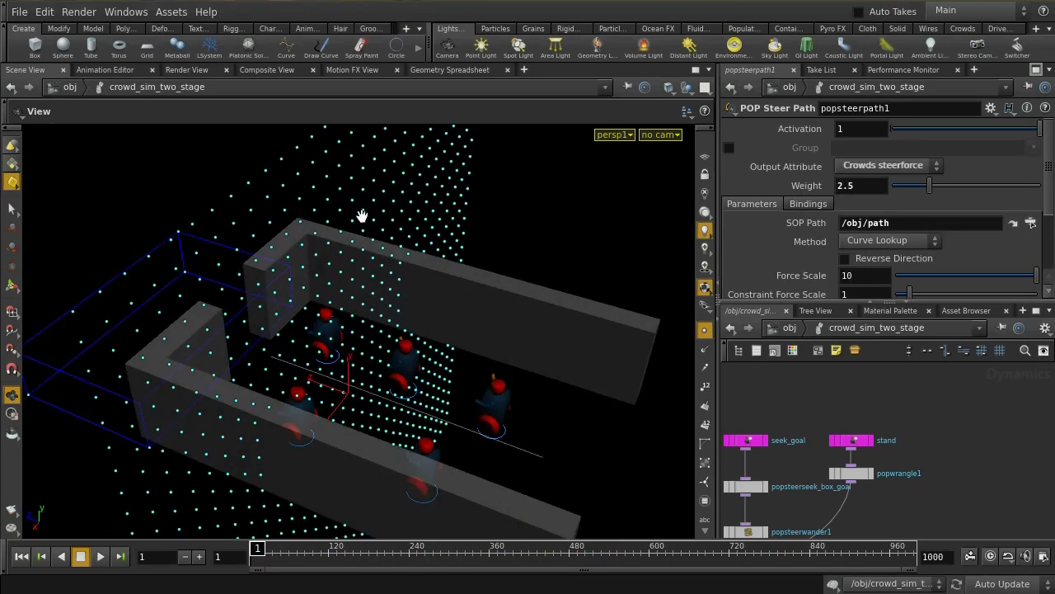
pyautogui.moveTo(523, 240); pyautogui.dragTo(490, 231)
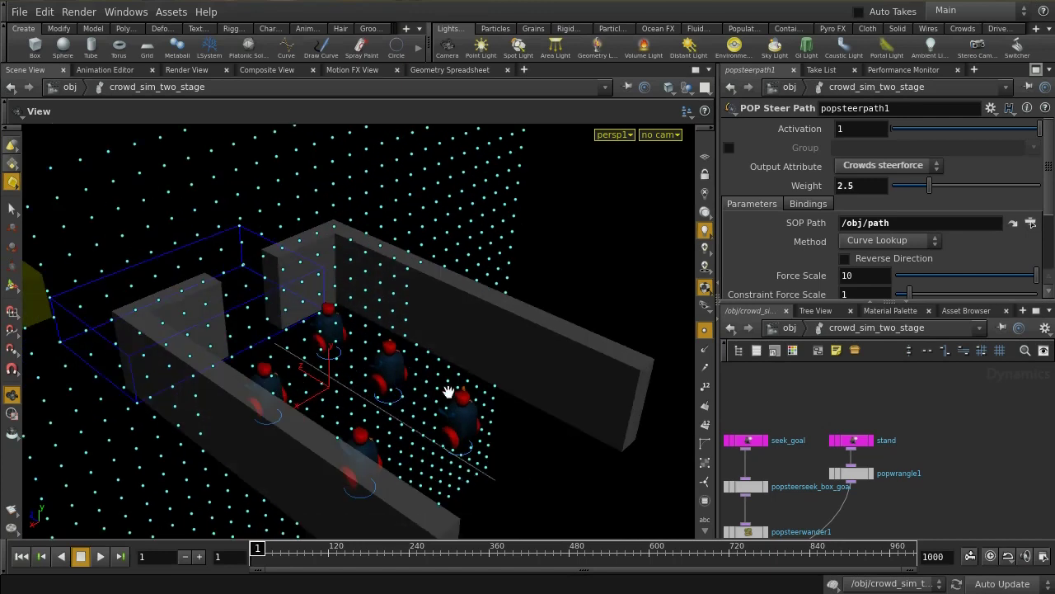
pyautogui.moveTo(448, 394); pyautogui.dragTo(490, 468)
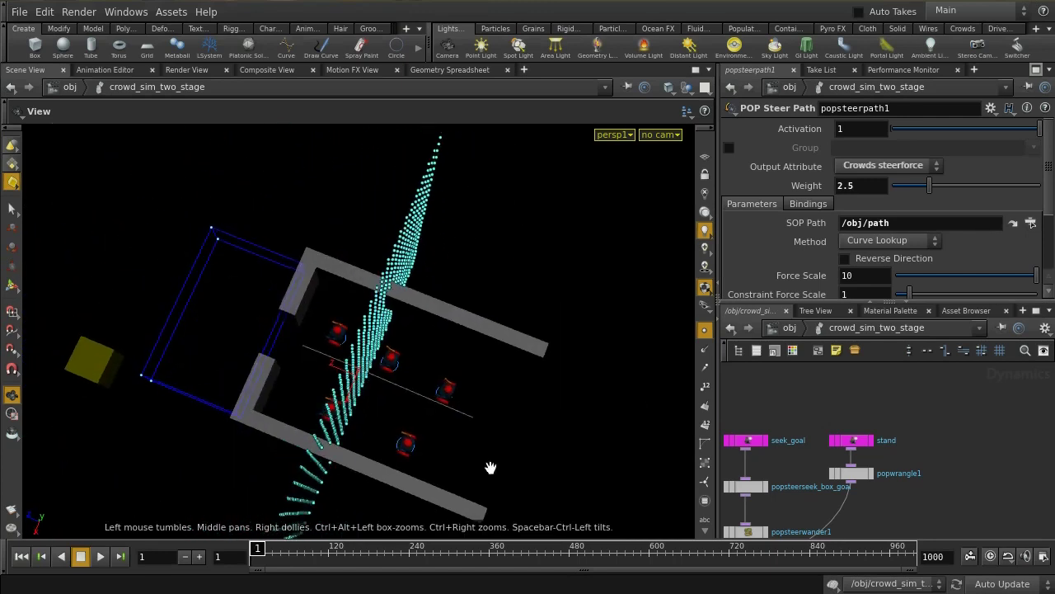
pyautogui.click(789, 327)
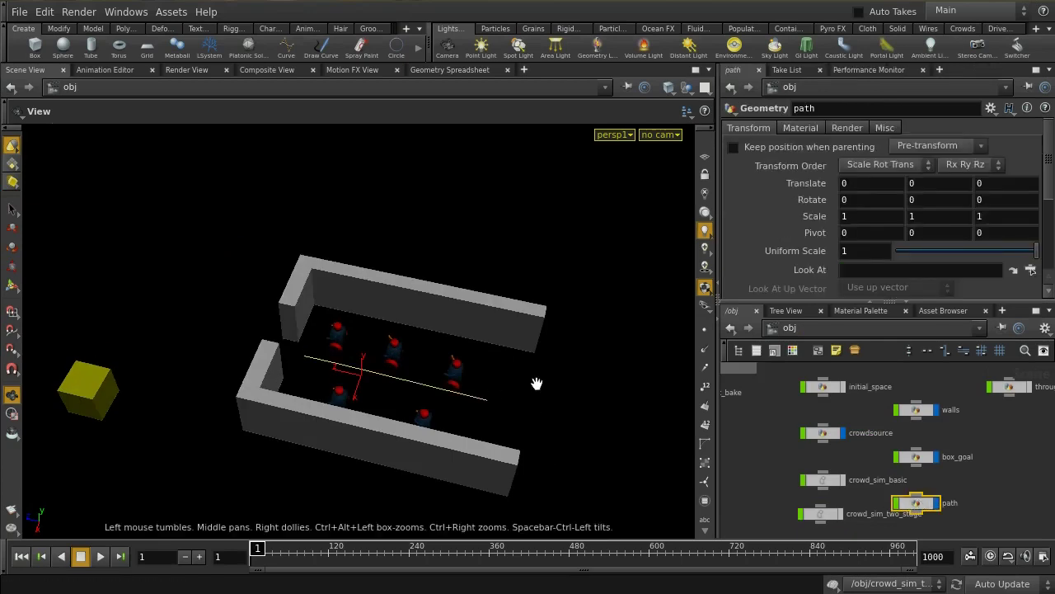
pyautogui.moveTo(537, 382); pyautogui.dragTo(523, 454)
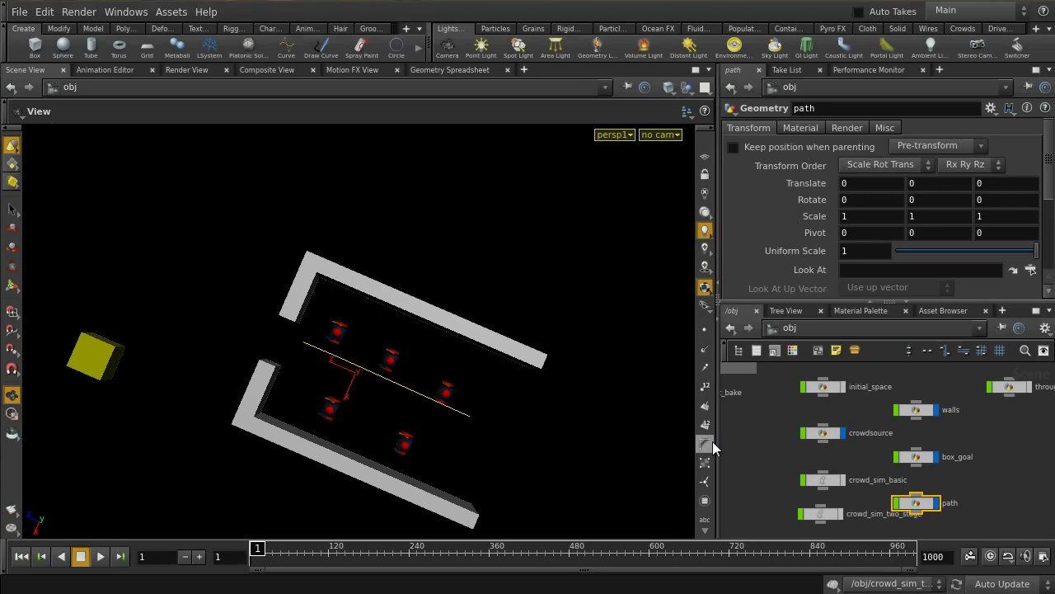
# Step: Display the through_wall geometry, view it from several angles around the wall opening, and hide it again
pyautogui.moveTo(994, 452); pyautogui.dragTo(906, 472, button='middle')
pyautogui.click(925, 427)
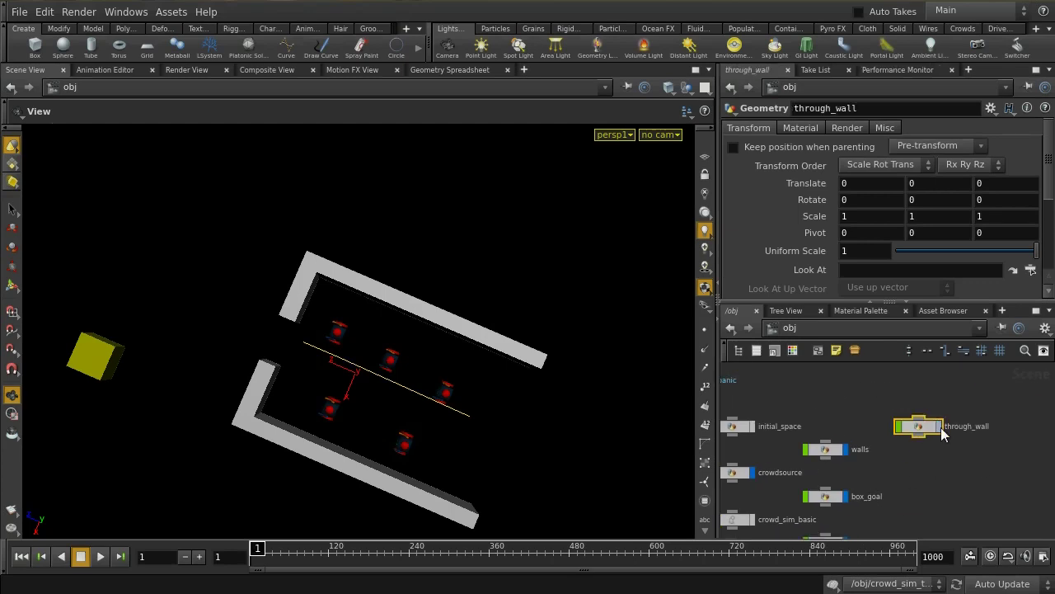
pyautogui.click(939, 427)
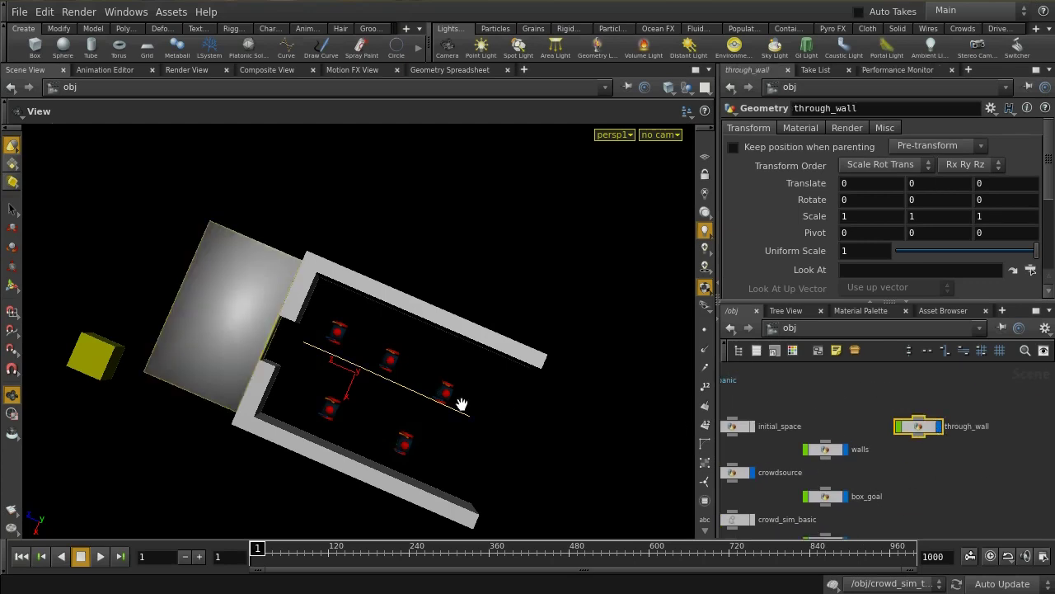
pyautogui.moveTo(462, 405); pyautogui.dragTo(283, 381)
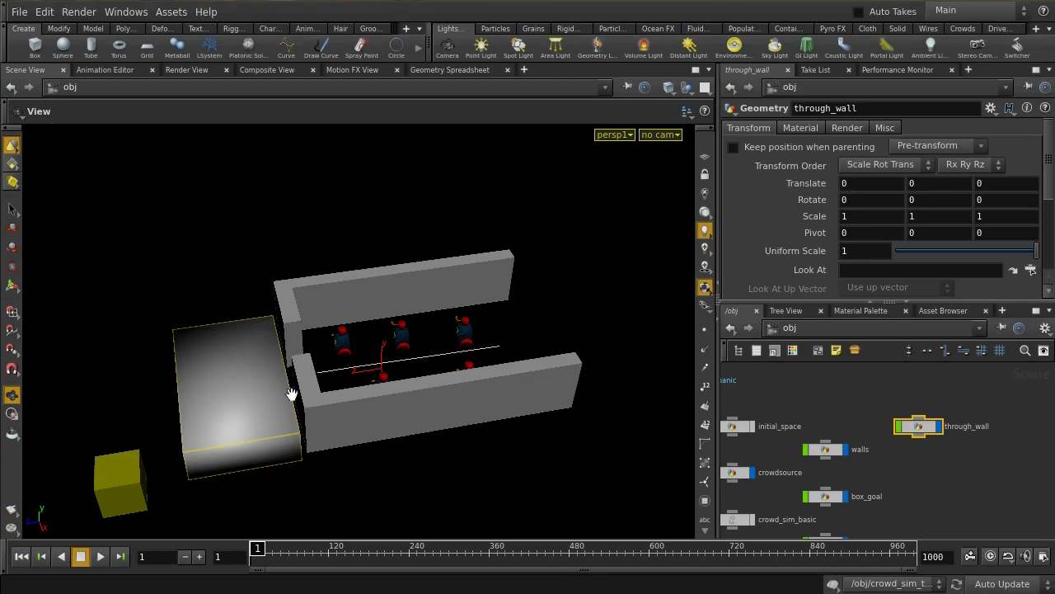
pyautogui.click(939, 427)
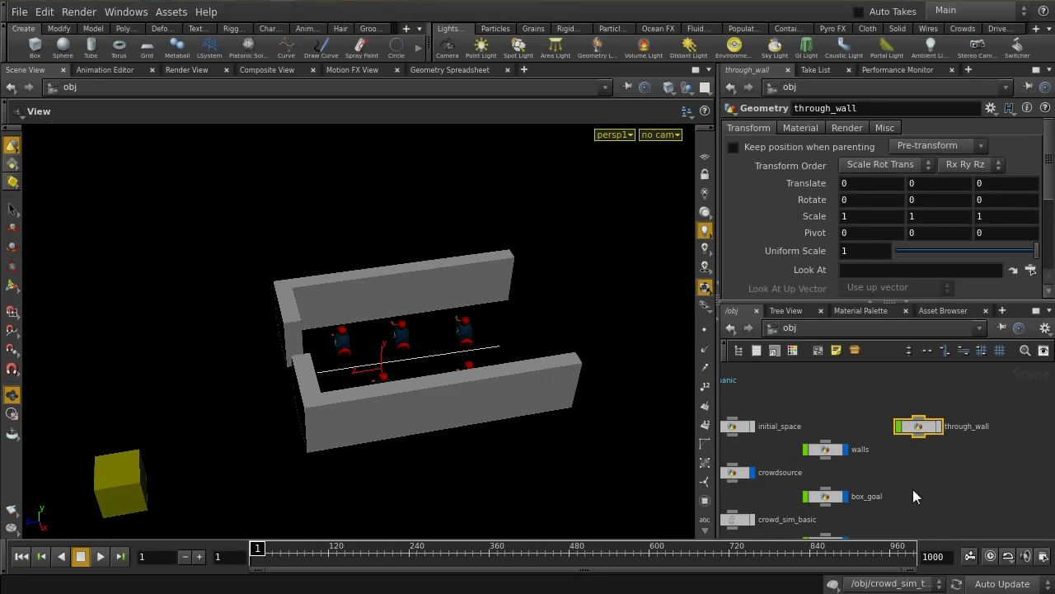
# Step: Reopen the crowd_sim_two_stage network and inspect the parameters of seek_goal, popsteerseek_box_goal and popsteerwander1
pyautogui.moveTo(910, 488); pyautogui.dragTo(961, 418, button='middle')
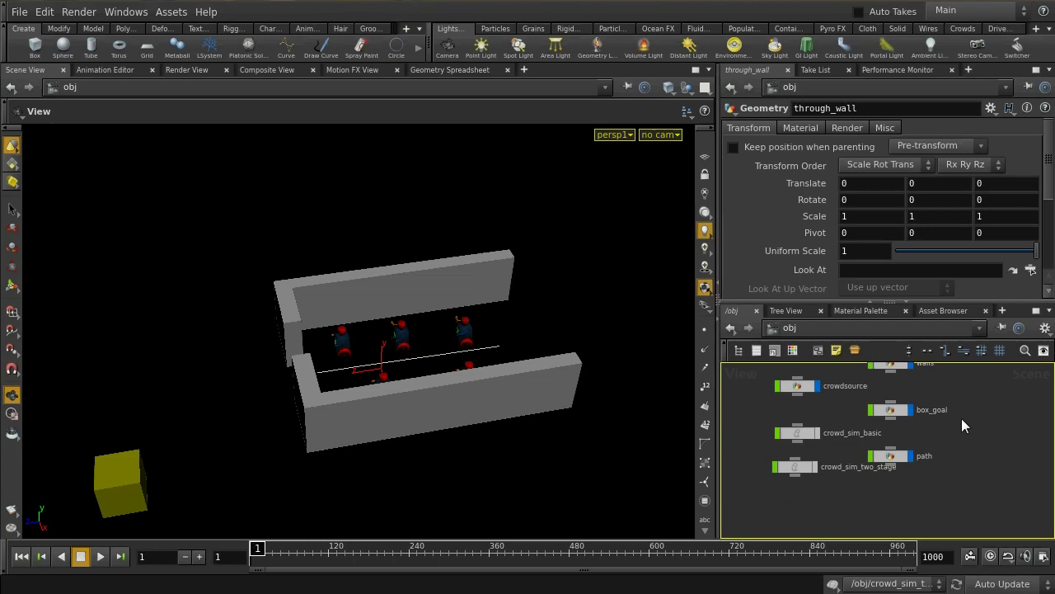
pyautogui.click(801, 469)
pyautogui.doubleClick(803, 468)
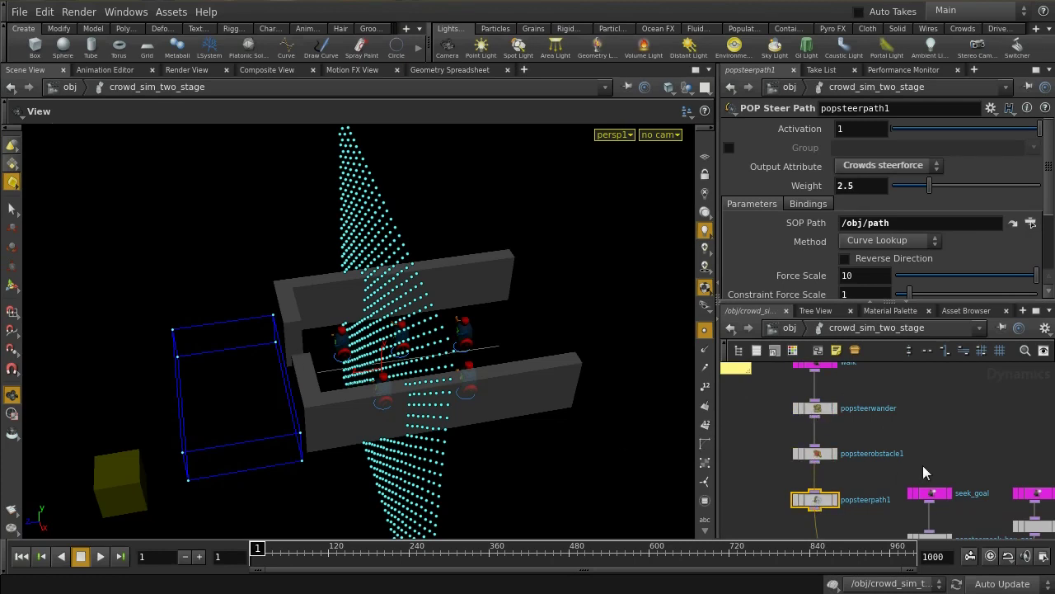
pyautogui.moveTo(927, 444); pyautogui.dragTo(906, 489, button='middle')
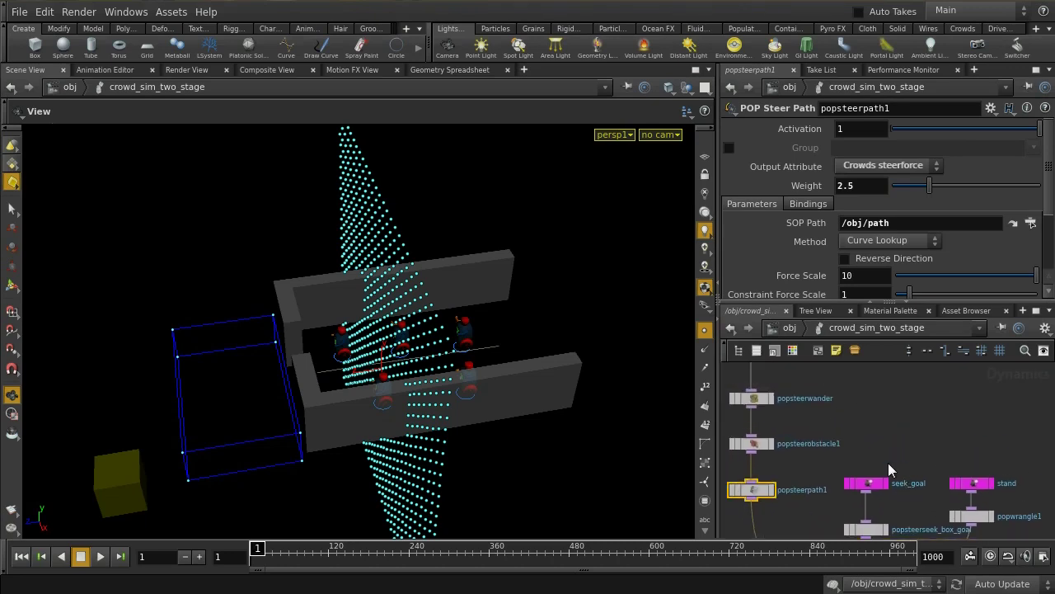
pyautogui.moveTo(864, 409); pyautogui.dragTo(860, 380, button='middle')
pyautogui.moveTo(897, 473); pyautogui.dragTo(878, 409, button='middle')
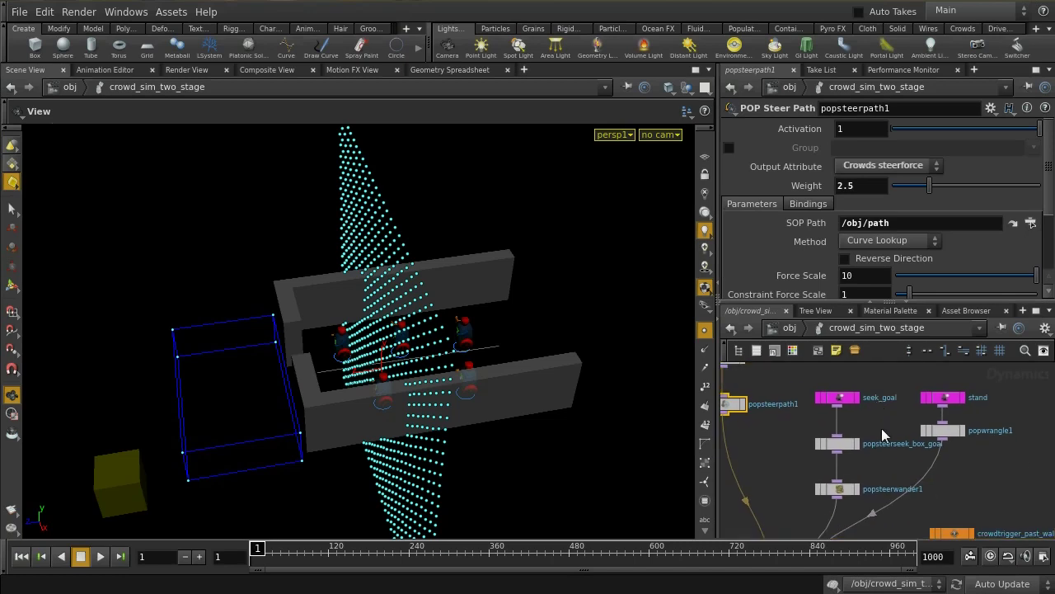
pyautogui.click(837, 397)
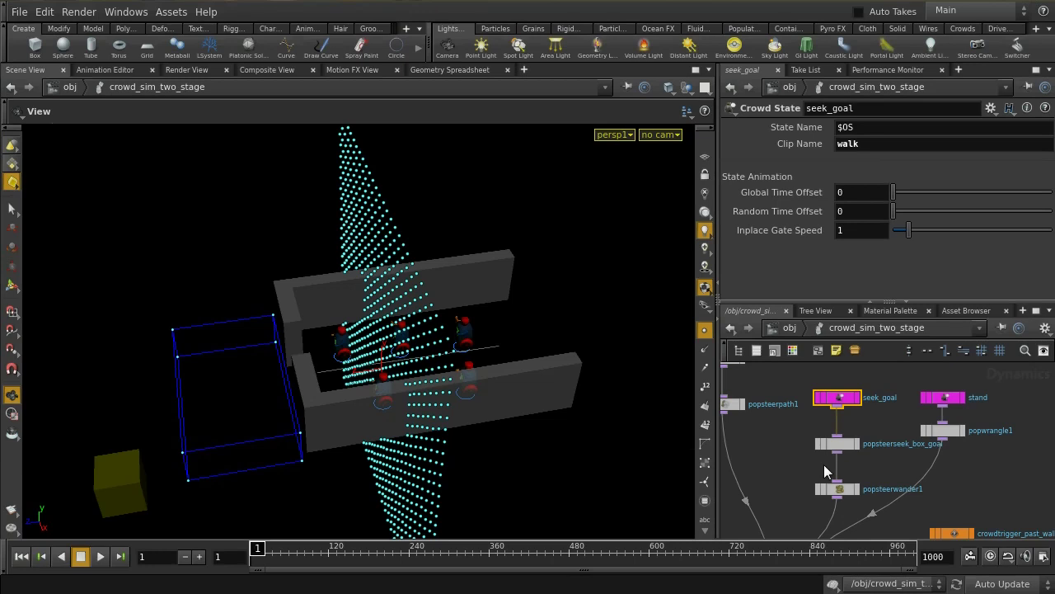
pyautogui.click(849, 445)
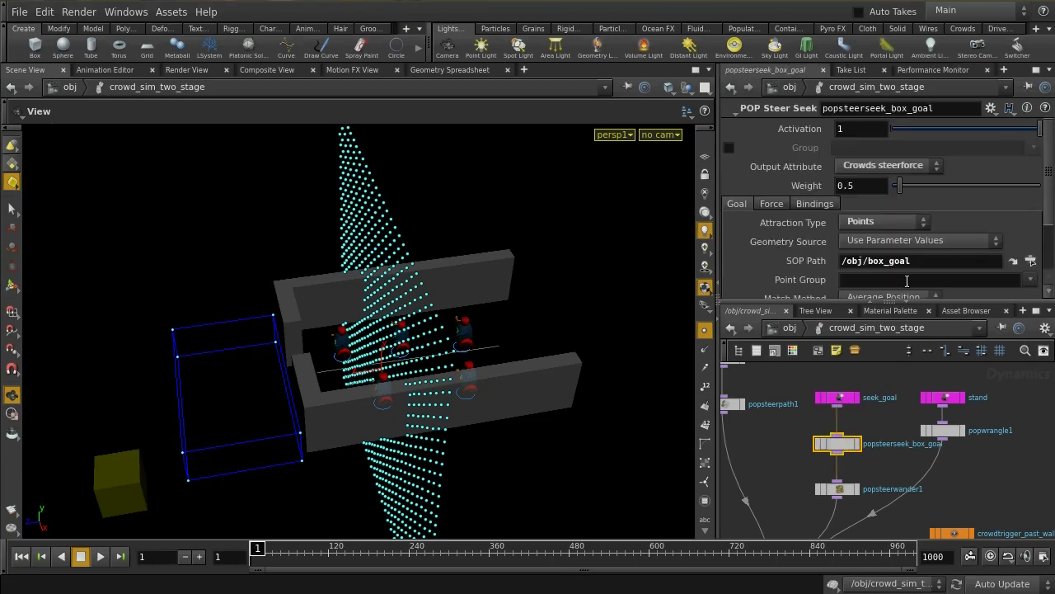
pyautogui.click(838, 490)
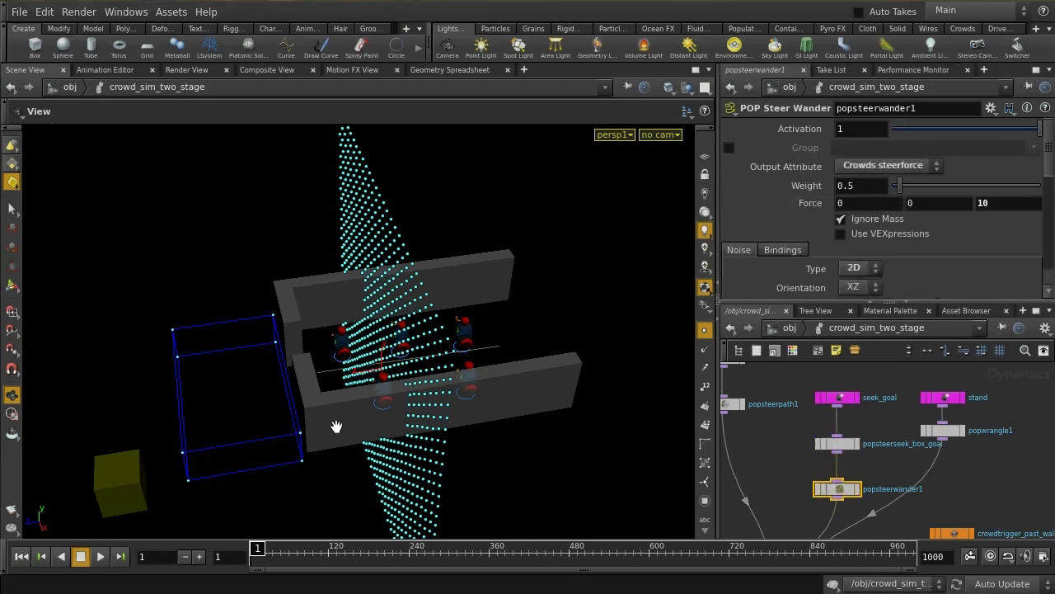
# Step: Look over the crowd triggers and transitions in the network and inspect the parameters of crowdtrigger_past_wall
pyautogui.moveTo(948, 499); pyautogui.dragTo(869, 397, button='middle')
pyautogui.scroll(-3, 977, 422)
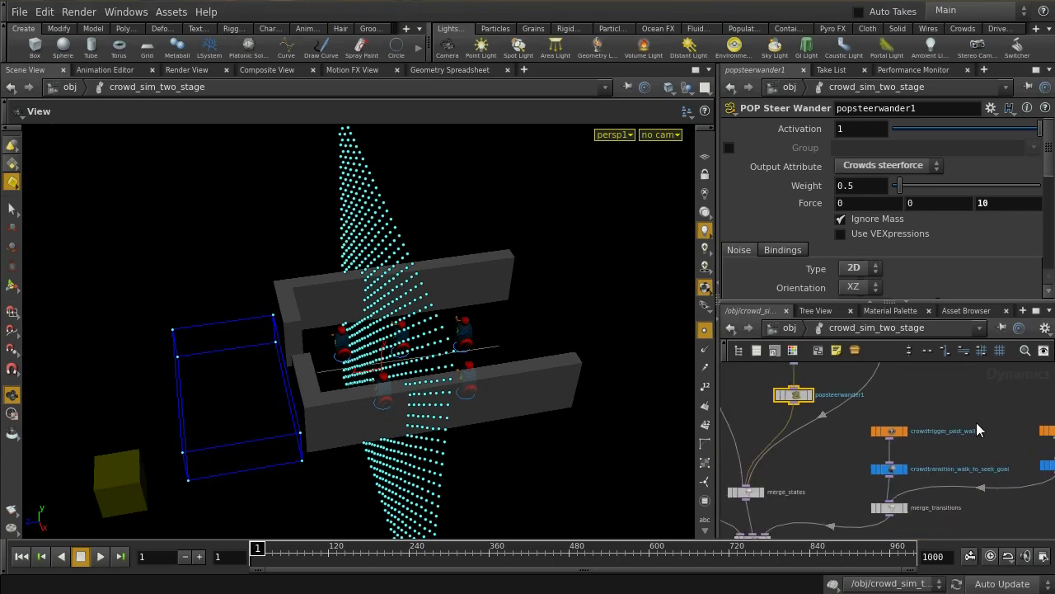
pyautogui.scroll(2, 977, 422)
pyautogui.moveTo(978, 420); pyautogui.dragTo(997, 396, button='middle')
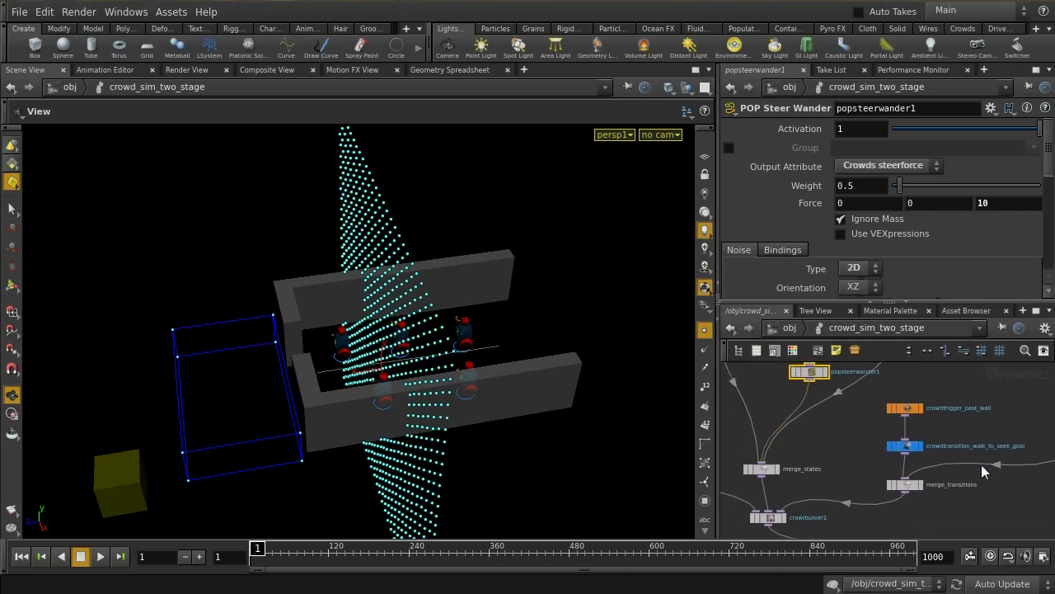
pyautogui.moveTo(975, 453); pyautogui.dragTo(846, 482, button='middle')
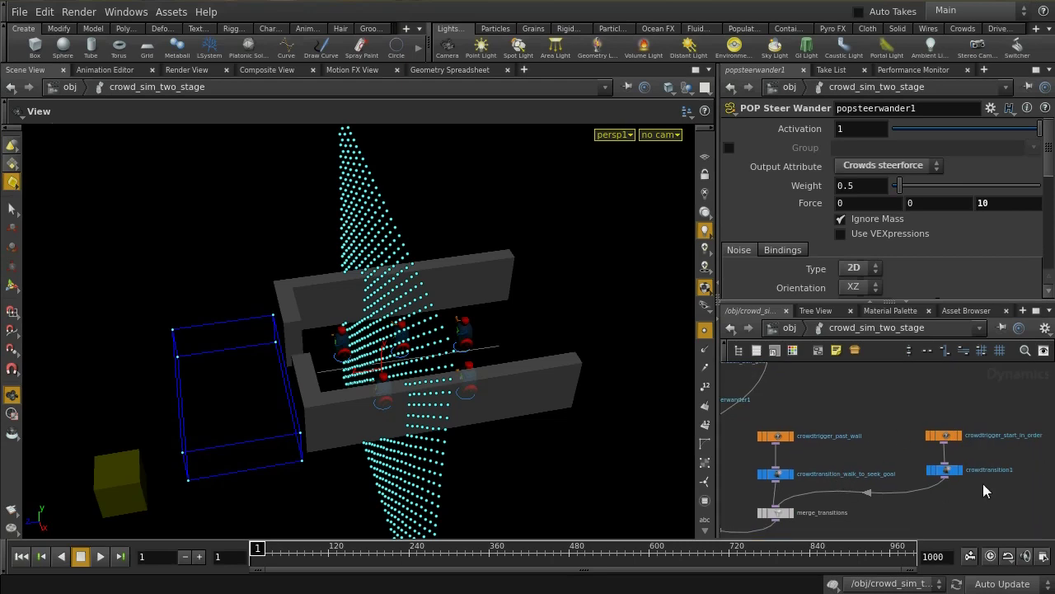
pyautogui.moveTo(896, 455); pyautogui.dragTo(1002, 453, button='middle')
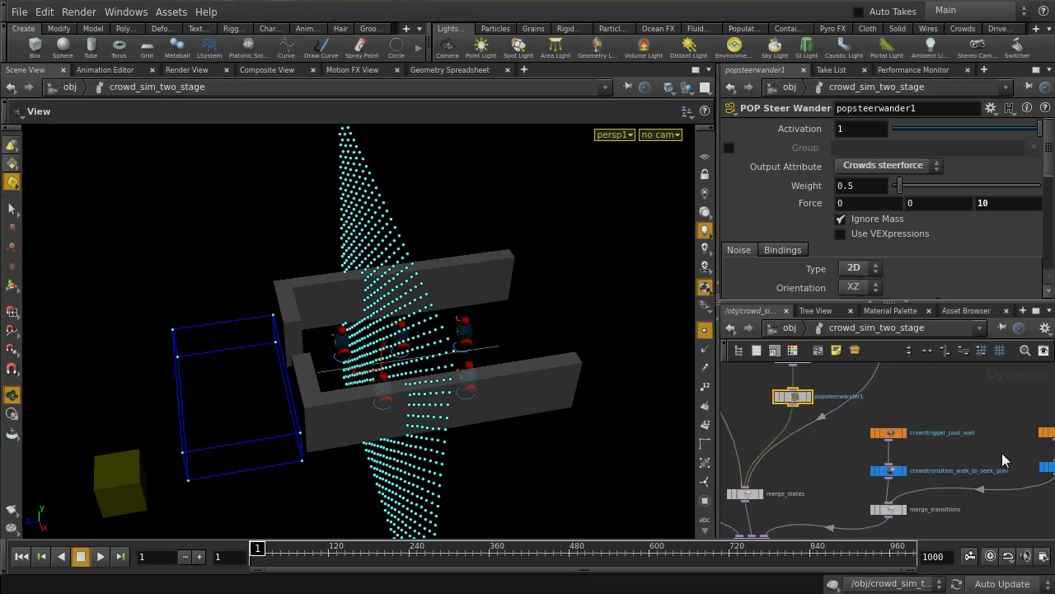
pyautogui.click(889, 433)
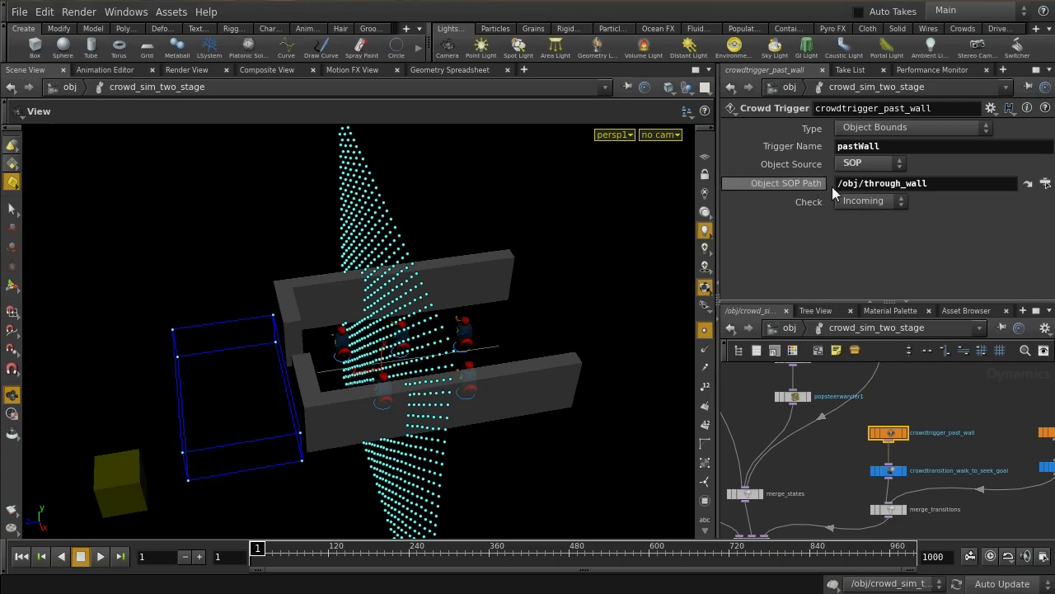
# Step: Inspect the crowdtransition_walk_to_seek_goal parameters, play the two-stage simulation, and return to the first frame
pyautogui.click(895, 476)
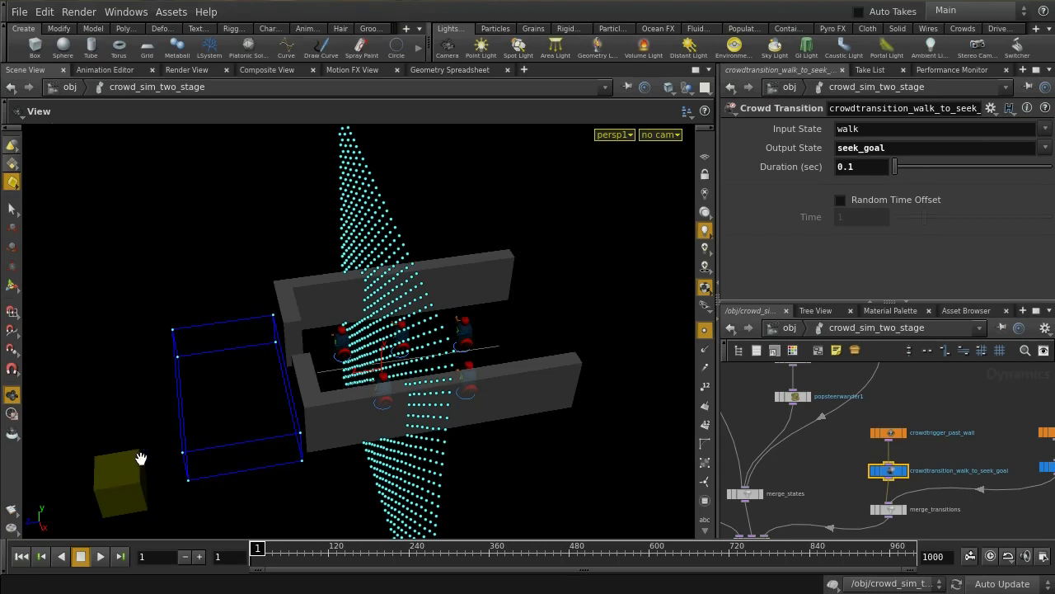
pyautogui.click(101, 561)
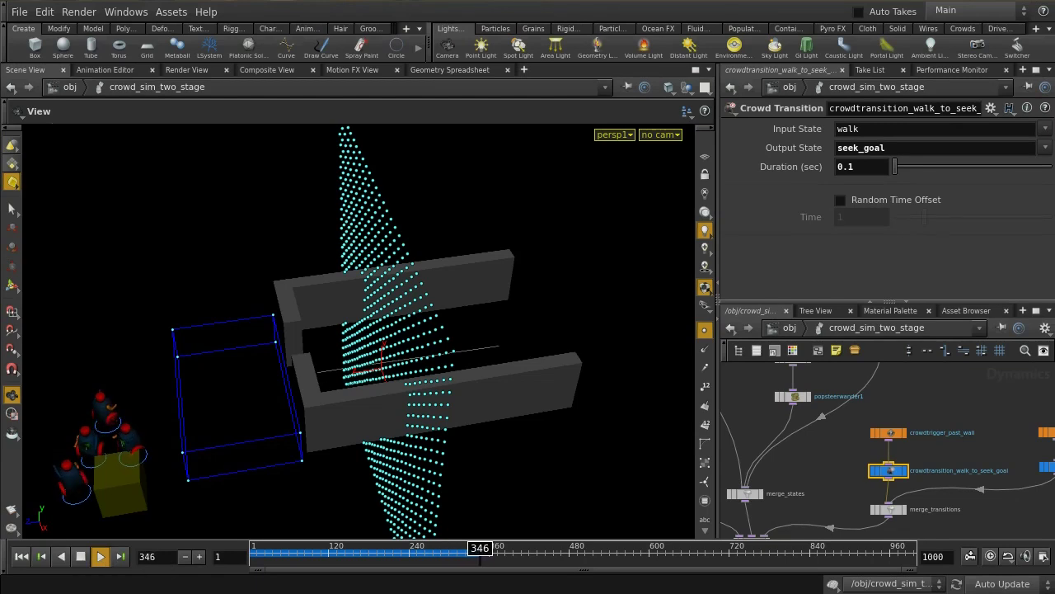
pyautogui.click(80, 556)
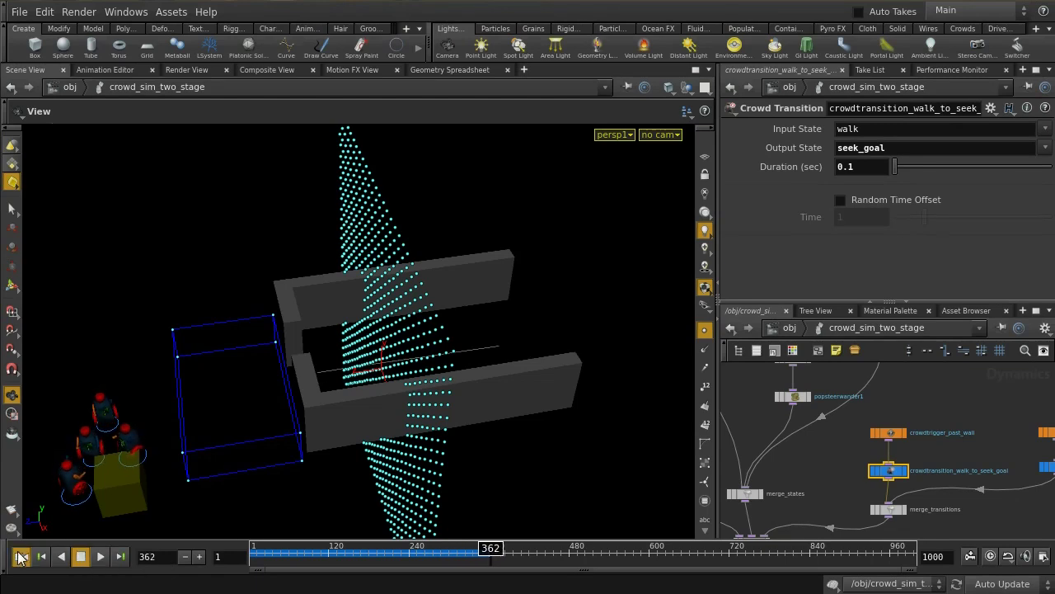
pyautogui.click(21, 557)
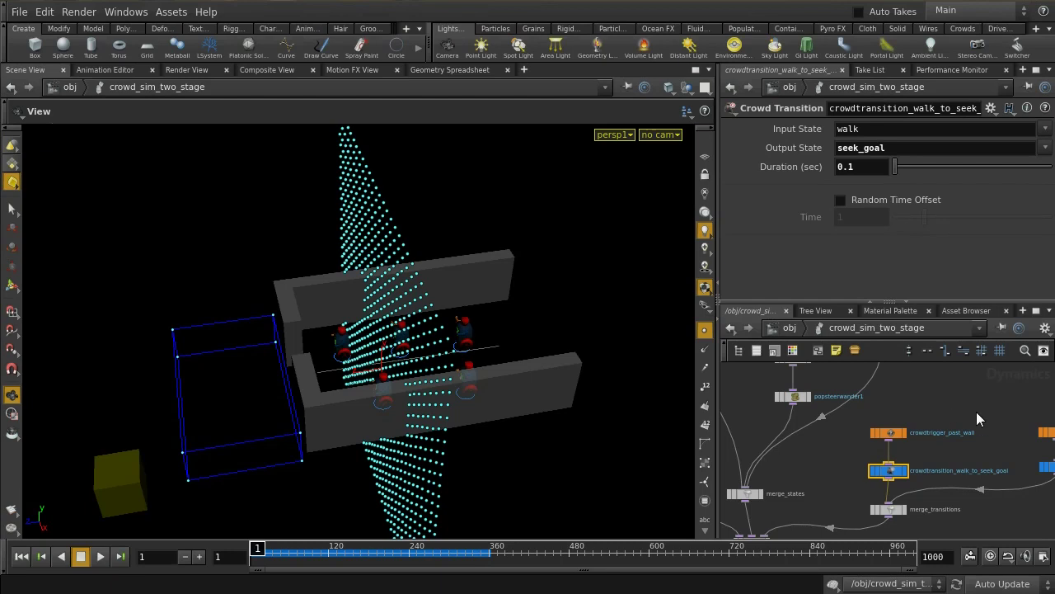
# Step: Open the crowdsource network and set switch2's Select Input to 1 to use the attribcreate_start_frame branch
pyautogui.moveTo(948, 413); pyautogui.dragTo(913, 424, button='middle')
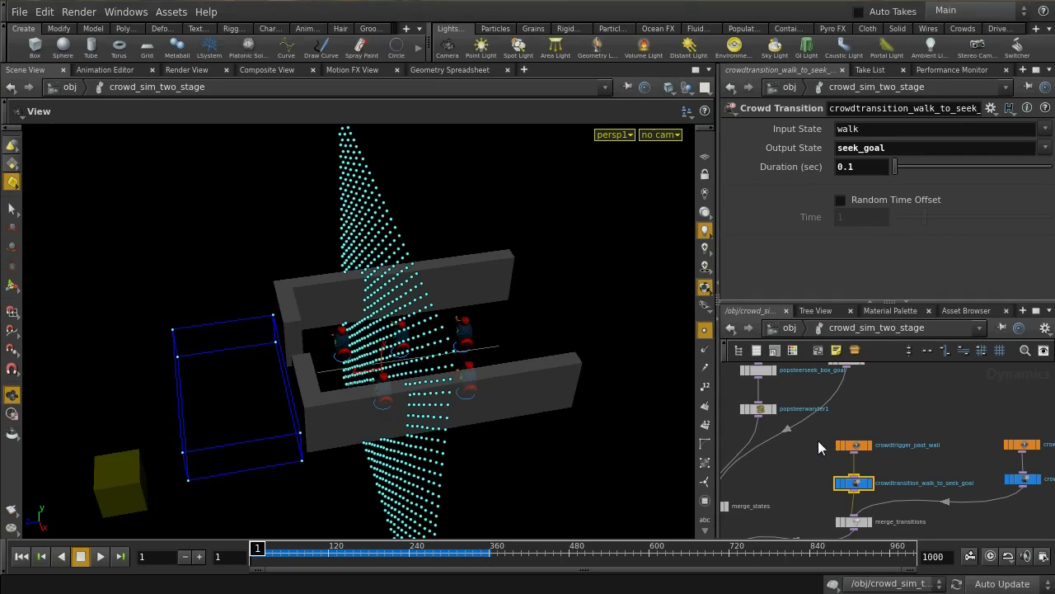
pyautogui.click(790, 329)
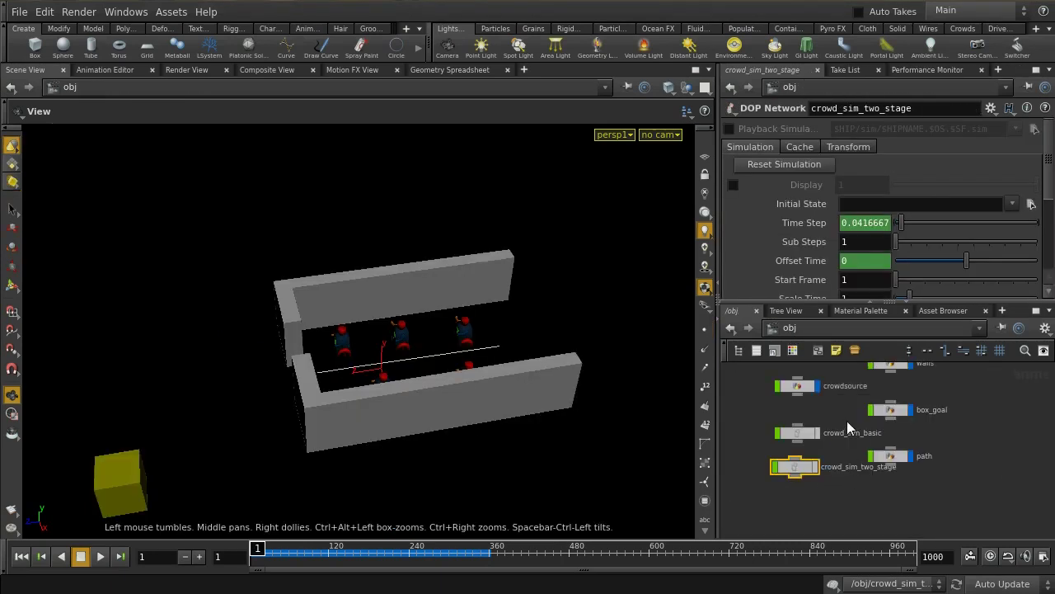
pyautogui.doubleClick(799, 384)
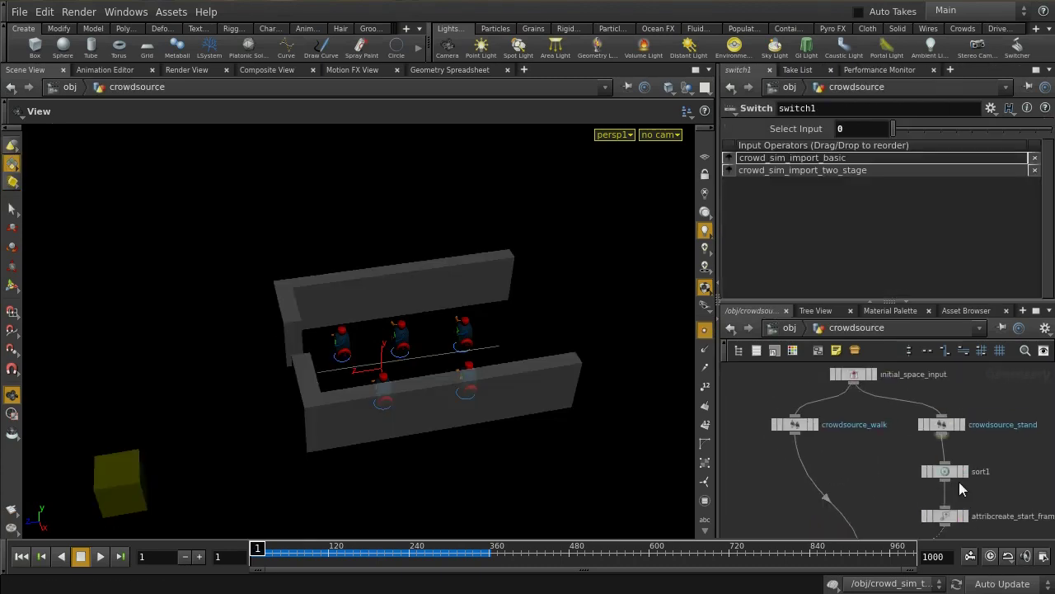
pyautogui.moveTo(907, 492); pyautogui.dragTo(893, 422, button='middle')
pyautogui.moveTo(827, 502); pyautogui.dragTo(888, 523)
pyautogui.click(912, 129)
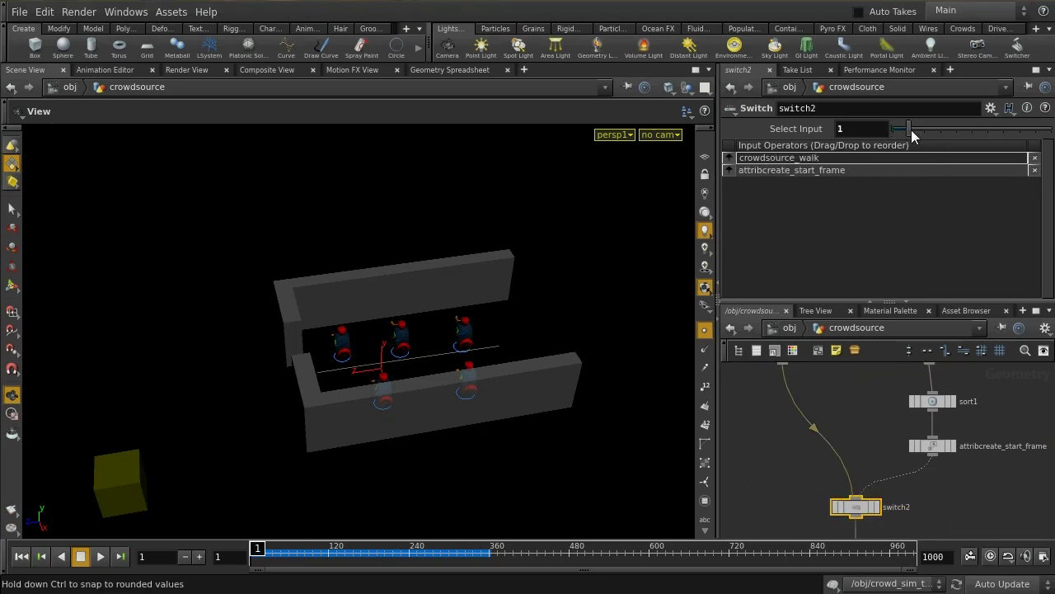
# Step: Inspect the crowdsource_stand parameters down to the agent name, group name and default state
pyautogui.moveTo(894, 401); pyautogui.dragTo(851, 383, button='middle')
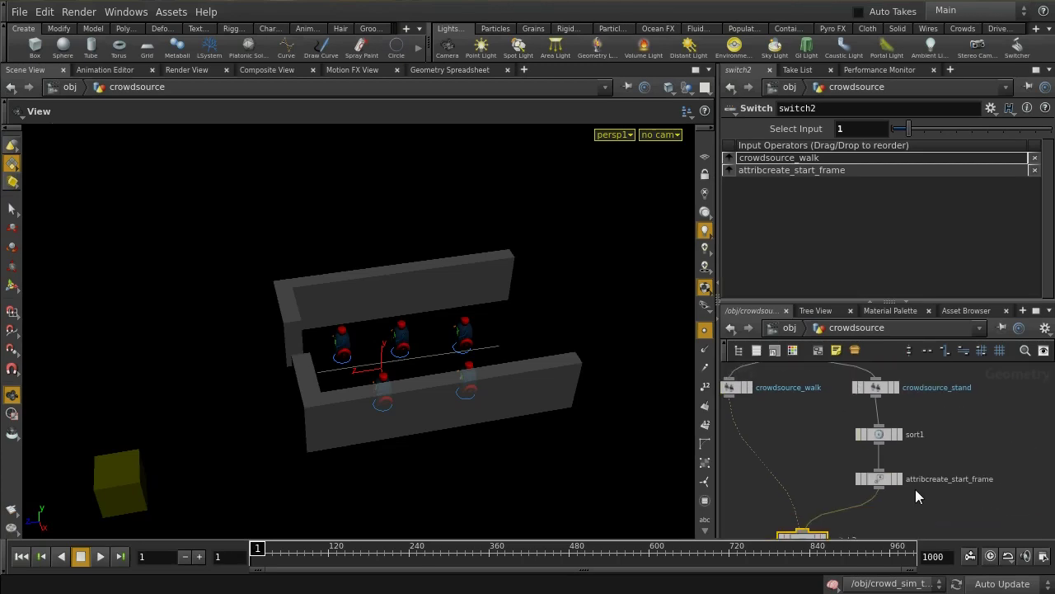
pyautogui.click(879, 387)
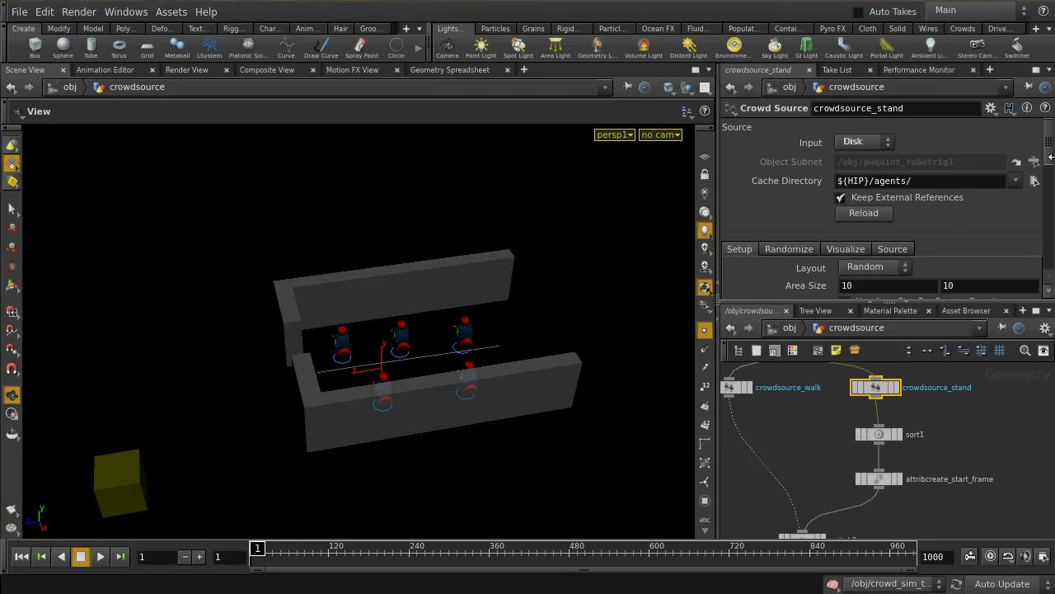
pyautogui.scroll(-5, 1052, 161)
pyautogui.scroll(2, 1000, 224)
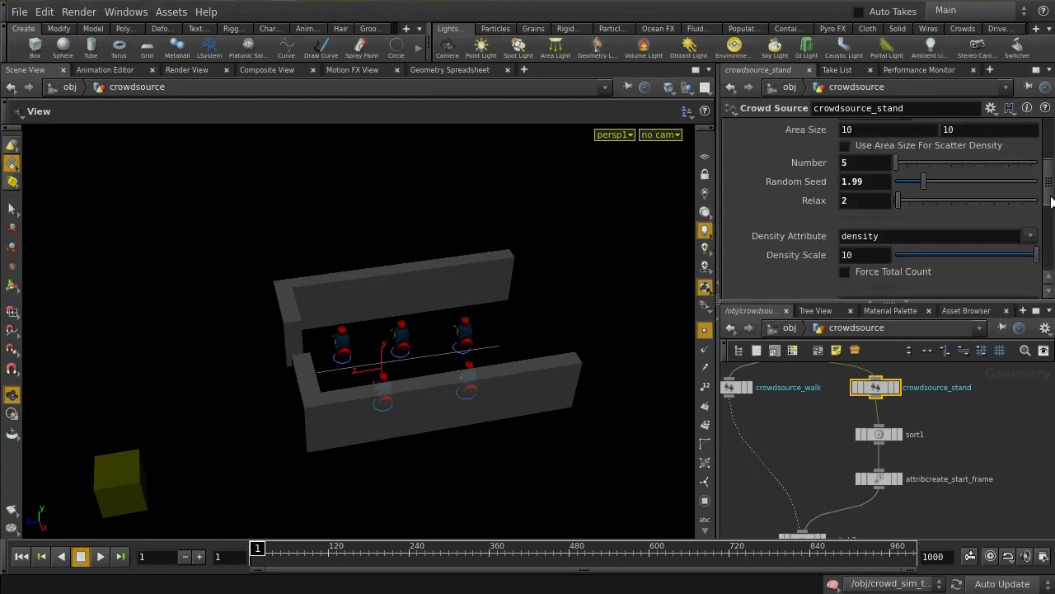
pyautogui.moveTo(1052, 201); pyautogui.dragTo(1050, 227)
pyautogui.scroll(2, 913, 278)
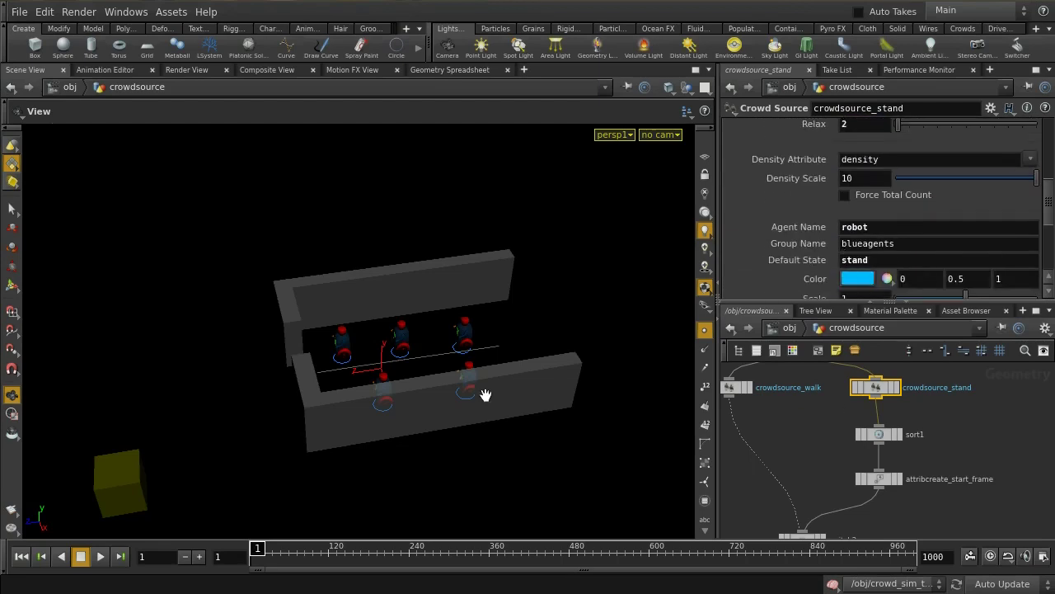
# Step: Inspect the sort1 settings and show point numbers in the viewport to check the agents' order from above
pyautogui.click(882, 437)
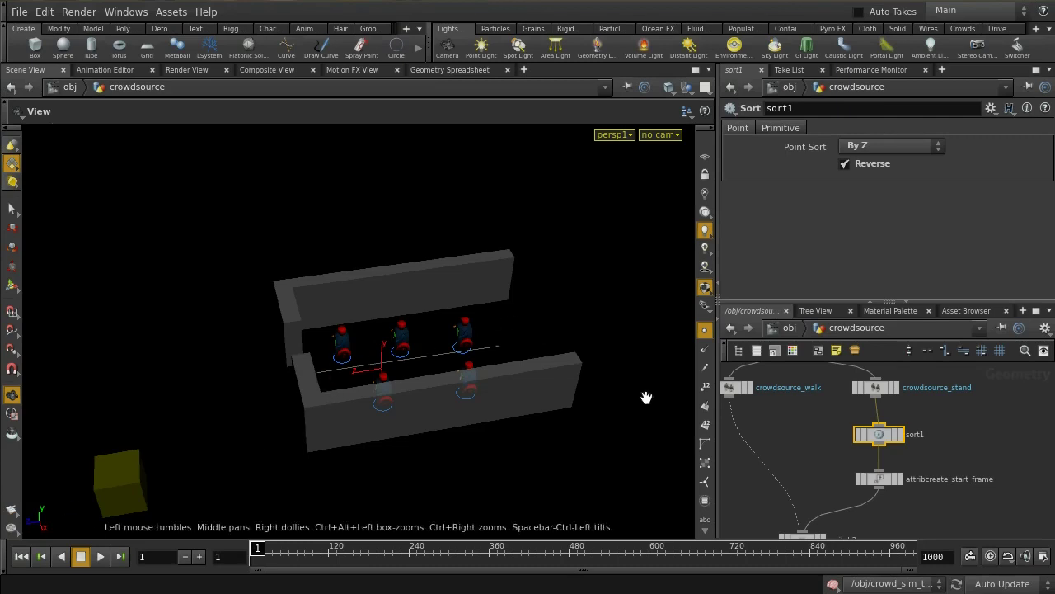
pyautogui.moveTo(646, 396); pyautogui.dragTo(662, 204)
pyautogui.click(705, 386)
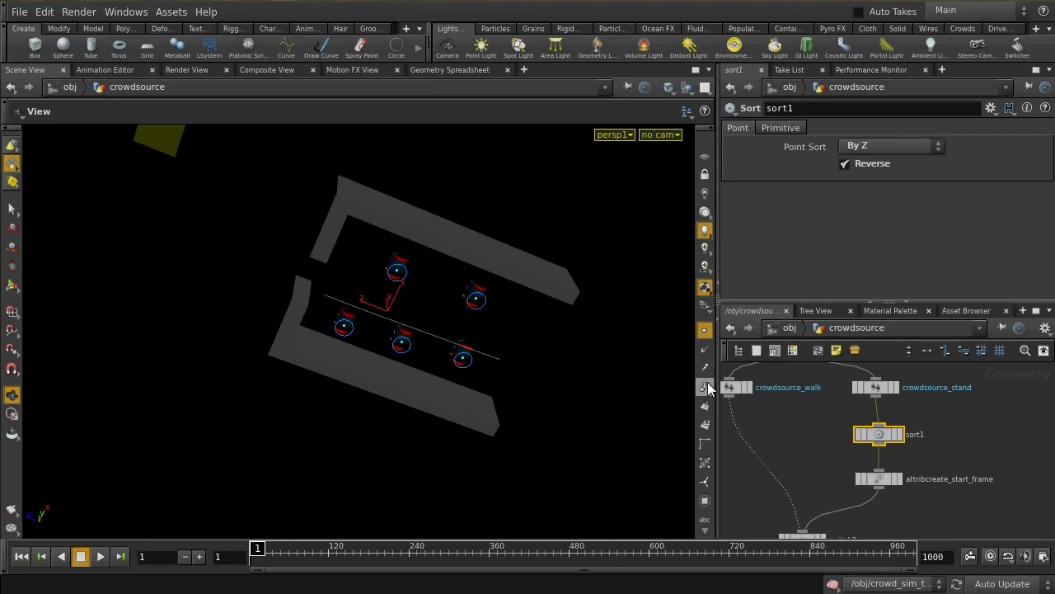
pyautogui.scroll(3, 570, 403)
pyautogui.scroll(1, 570, 402)
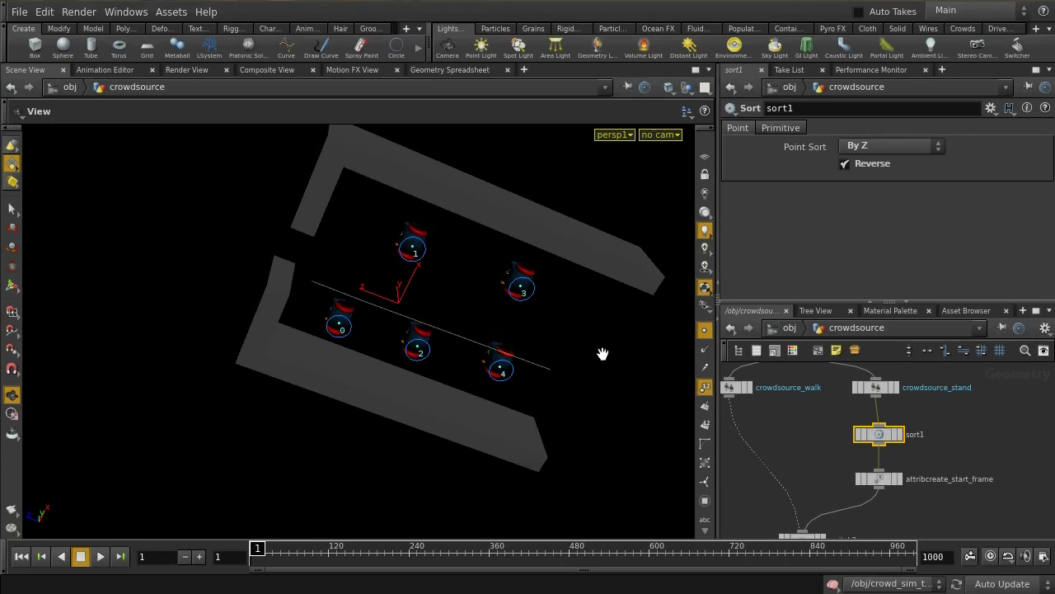
pyautogui.moveTo(603, 354); pyautogui.dragTo(445, 405)
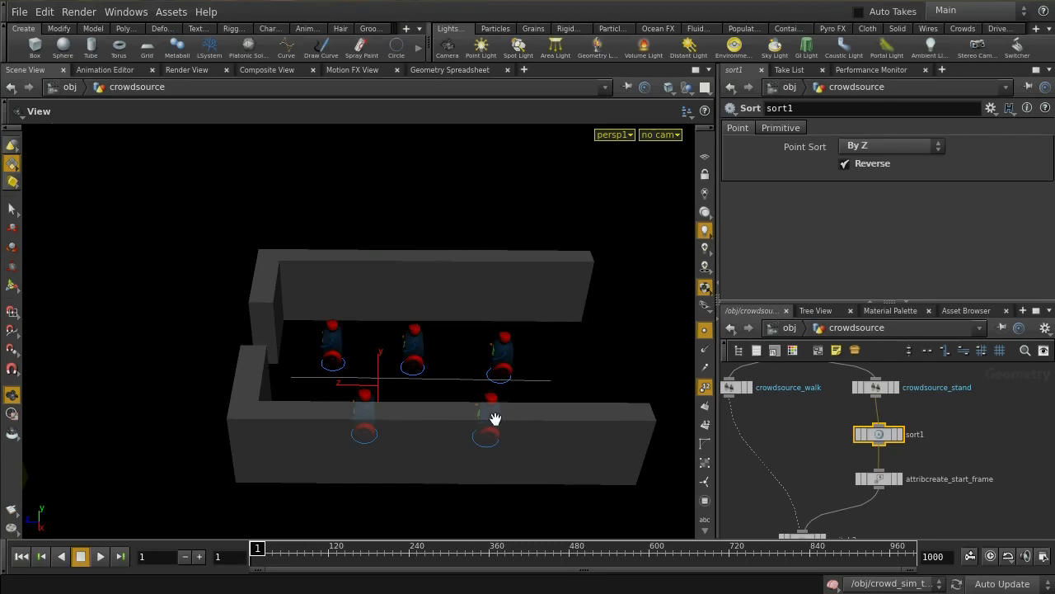
# Step: Inspect the starttime attribute in attribcreate_start_frame and reveal its full value expression
pyautogui.click(849, 470)
pyautogui.click(876, 478)
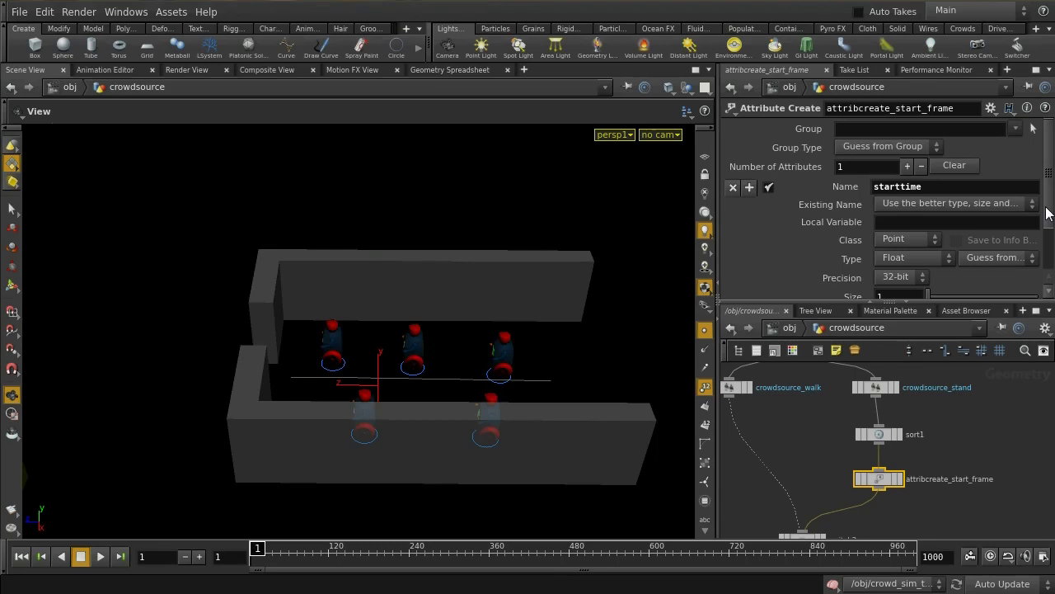
pyautogui.scroll(-4, 1048, 213)
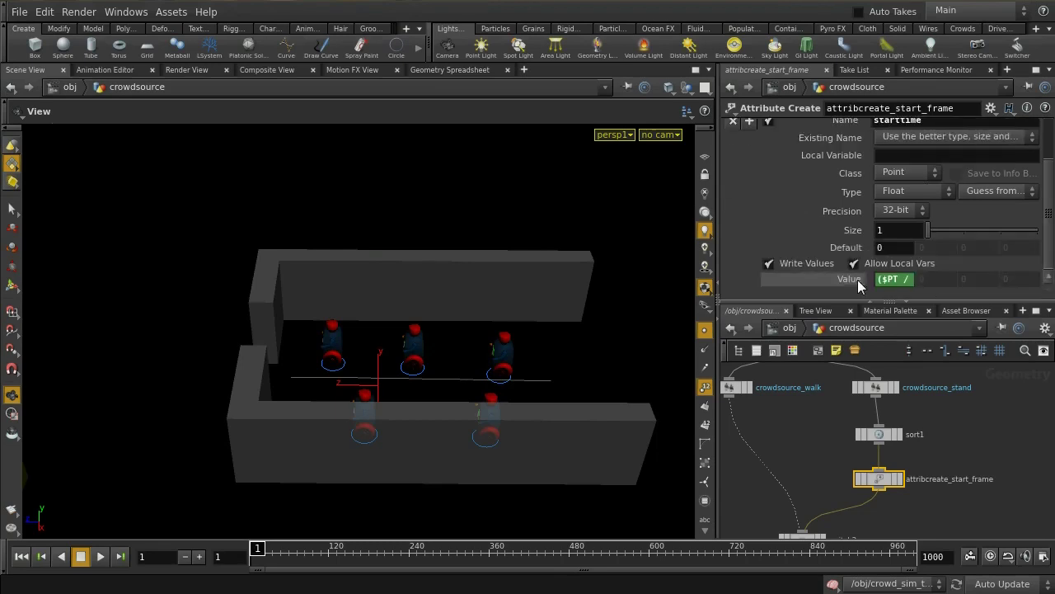
pyautogui.click(904, 279)
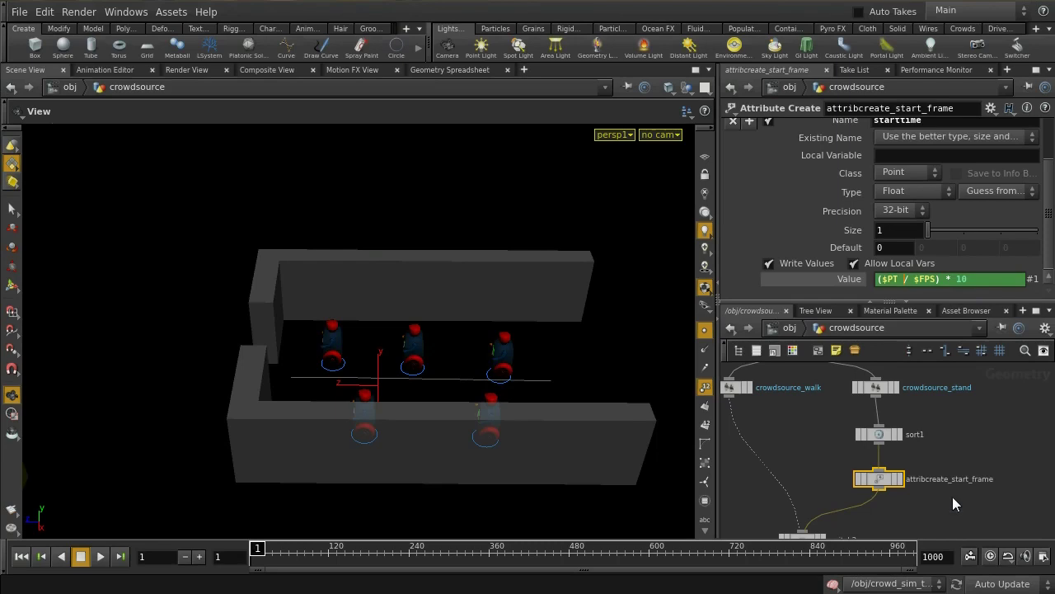
# Step: Reopen the crowd_sim_two_stage network and select crowdtrigger_start_in_order together with crowdtransition1
pyautogui.click(790, 328)
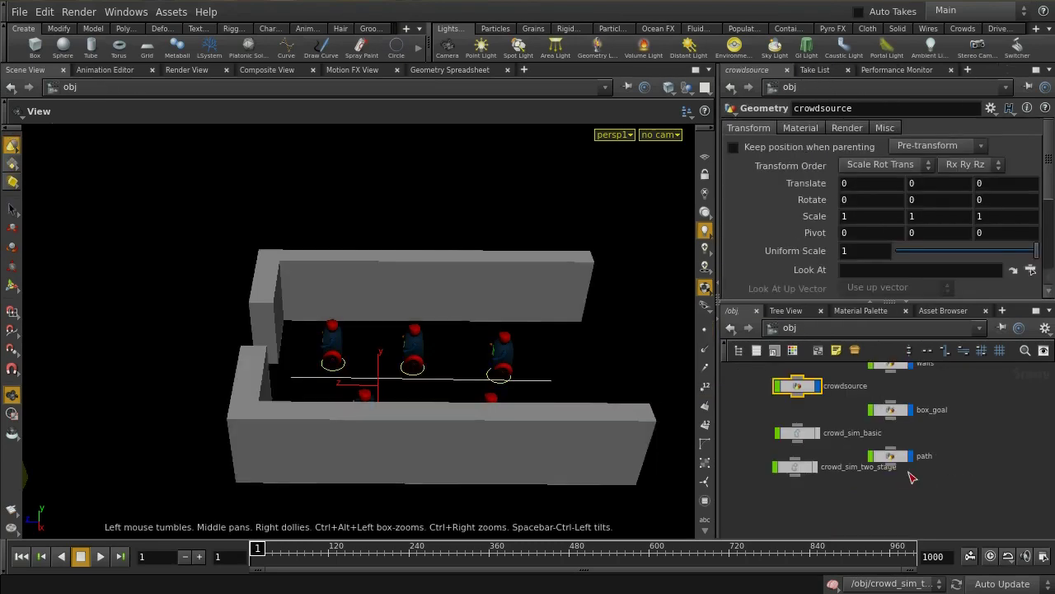
pyautogui.click(806, 466)
pyautogui.doubleClick(806, 467)
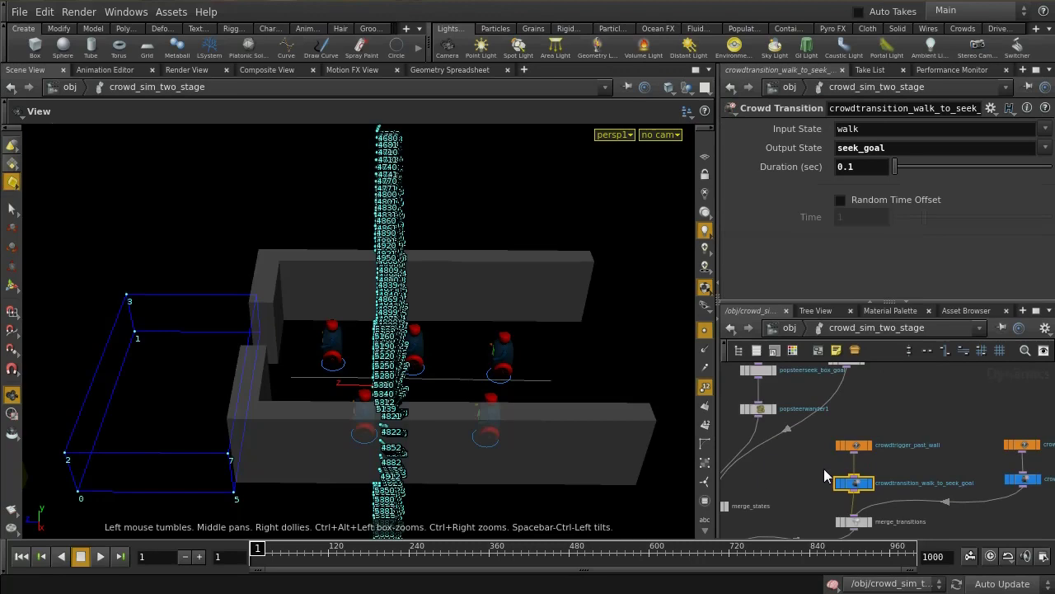
pyautogui.moveTo(972, 401); pyautogui.dragTo(828, 389, button='middle')
pyautogui.moveTo(828, 396); pyautogui.dragTo(927, 496)
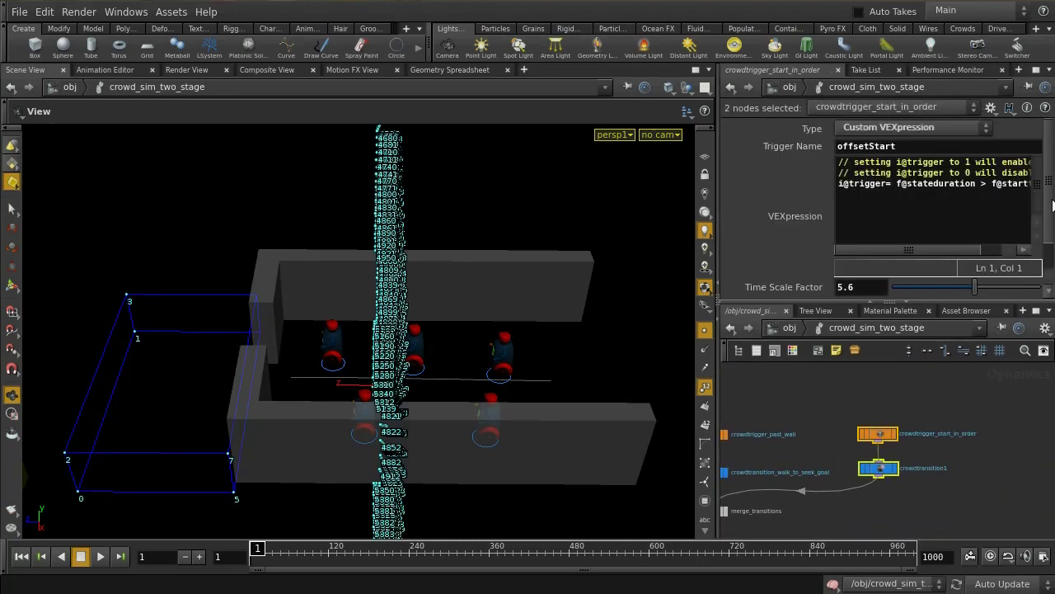
# Step: Examine the crowdtrigger_start_in_order VEXpression in an enlarged parameter pane, restore the layout, and inspect crowdtransition1's parameters
pyautogui.click(850, 383)
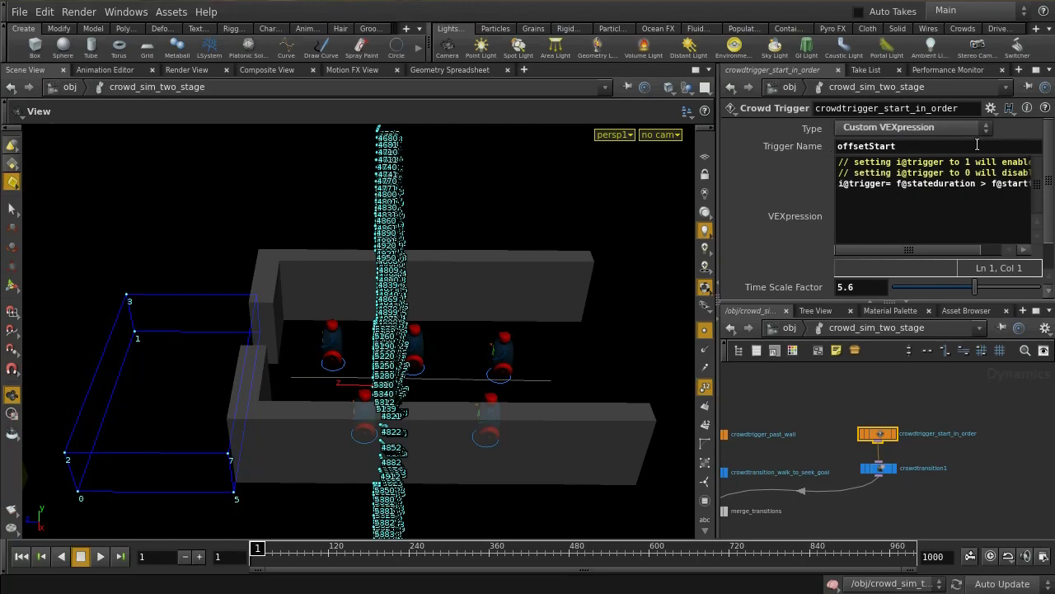
pyautogui.click(1037, 70)
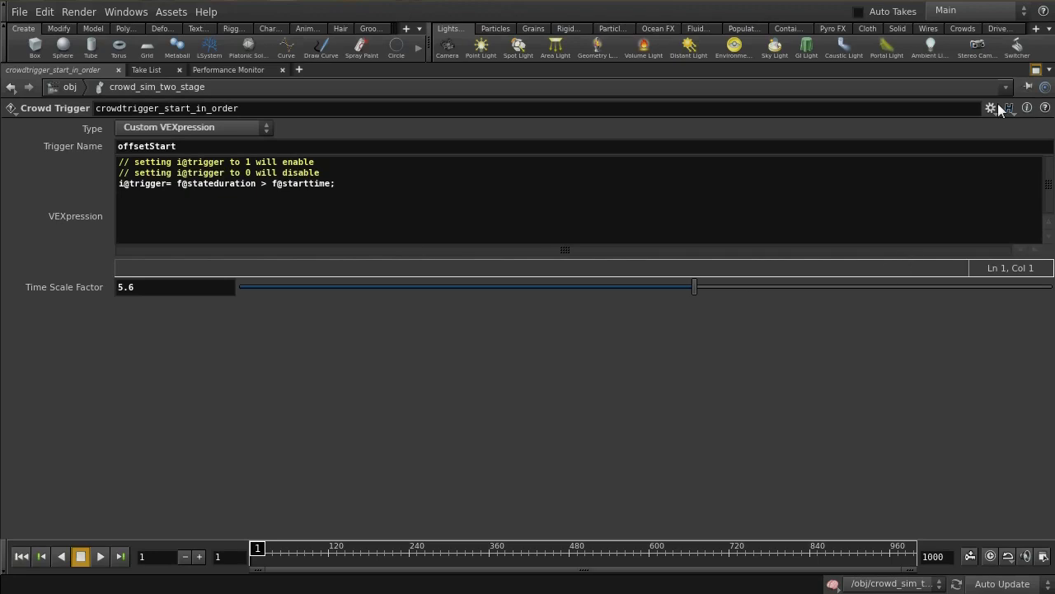
pyautogui.click(1036, 70)
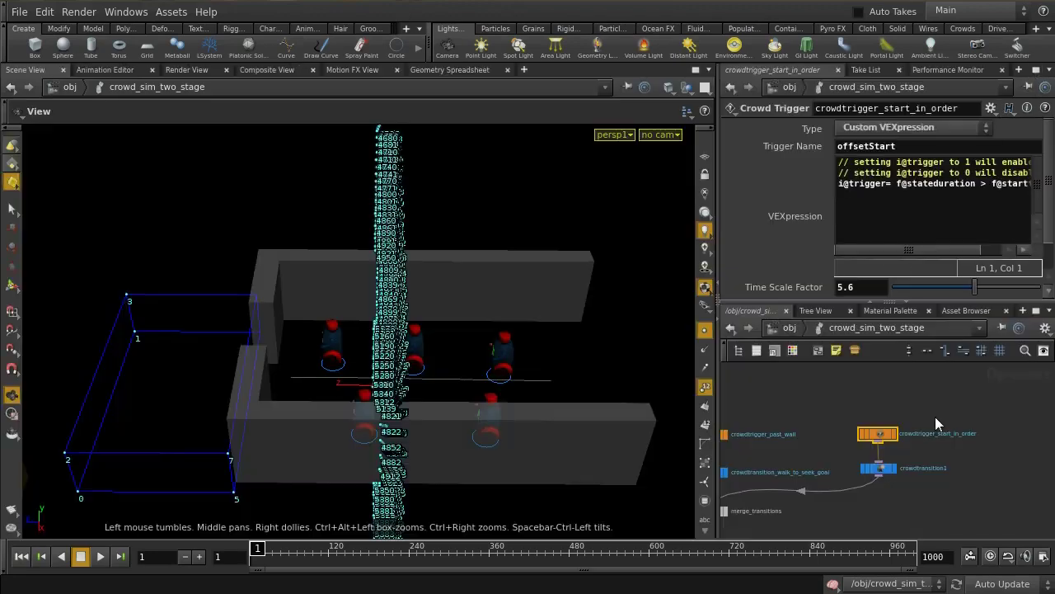
pyautogui.click(863, 467)
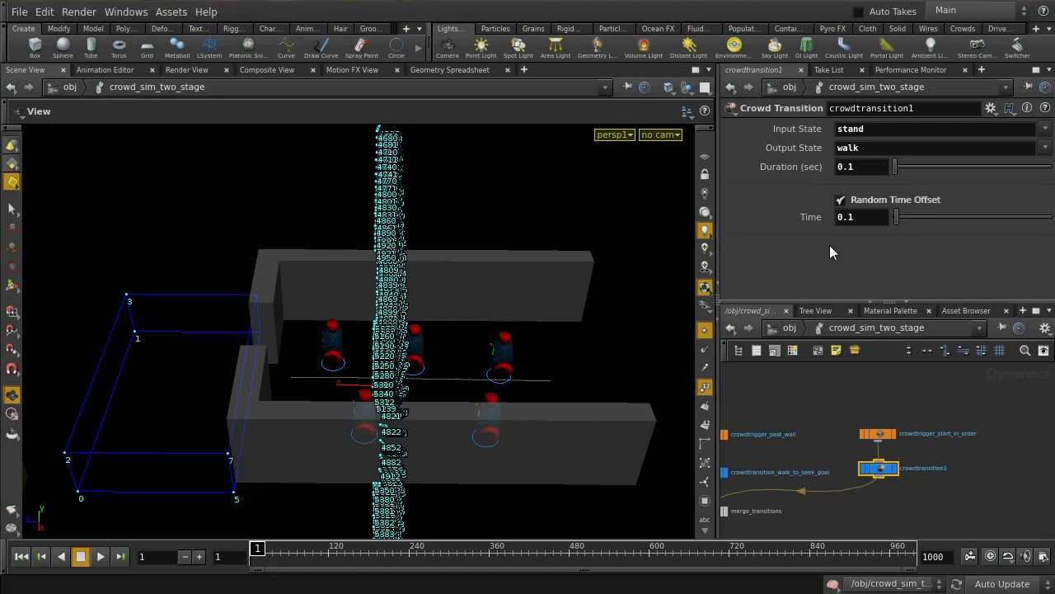
# Step: Turn off the point numbers and point markers in the viewport and view the walled area from above
pyautogui.click(705, 389)
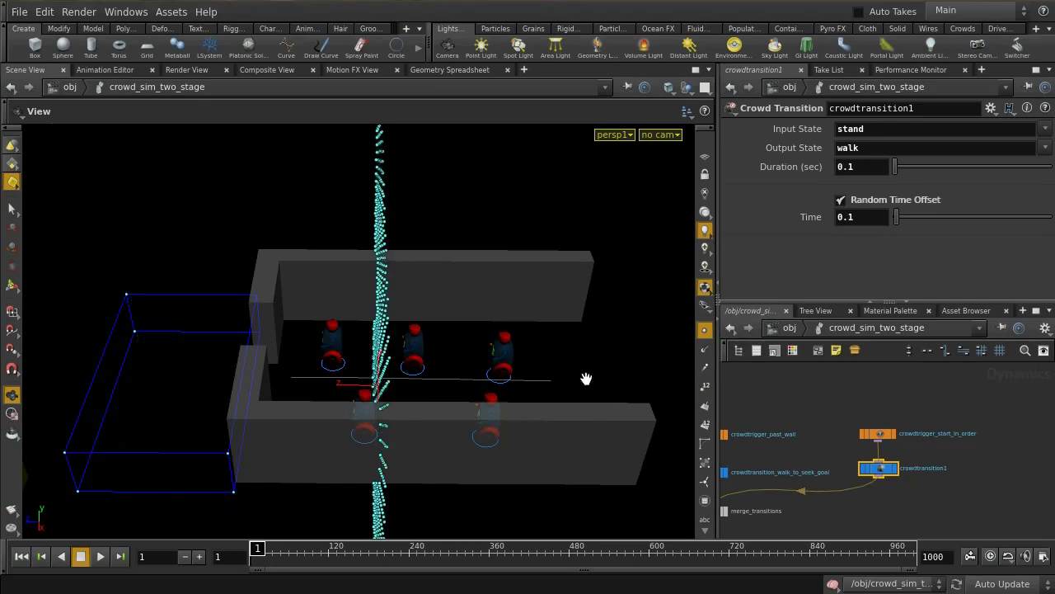
pyautogui.click(705, 330)
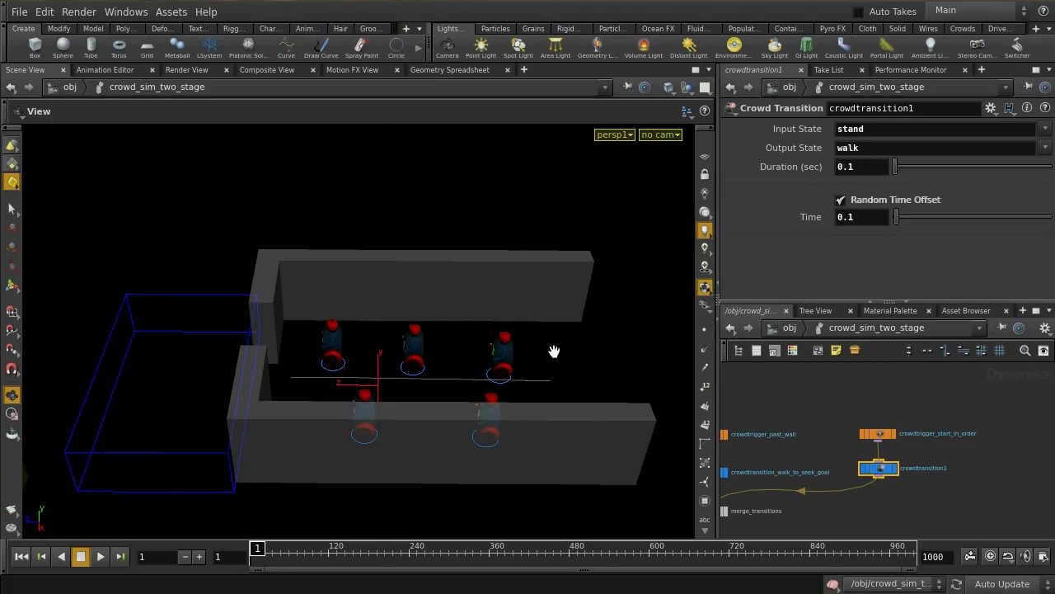
pyautogui.moveTo(554, 351); pyautogui.dragTo(601, 366)
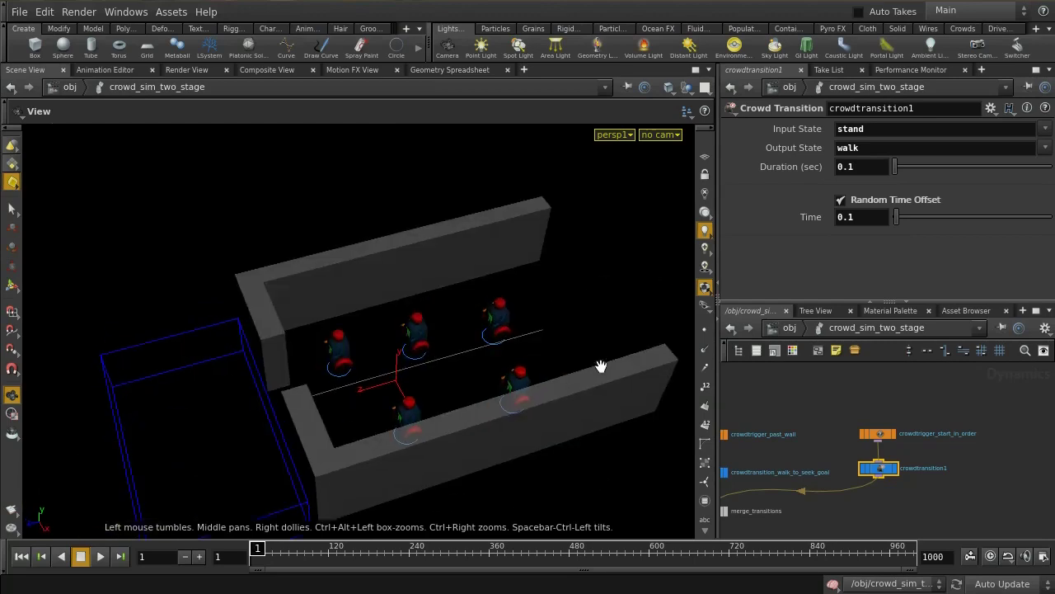
pyautogui.click(706, 331)
pyautogui.click(706, 330)
pyautogui.moveTo(518, 354); pyautogui.dragTo(497, 396)
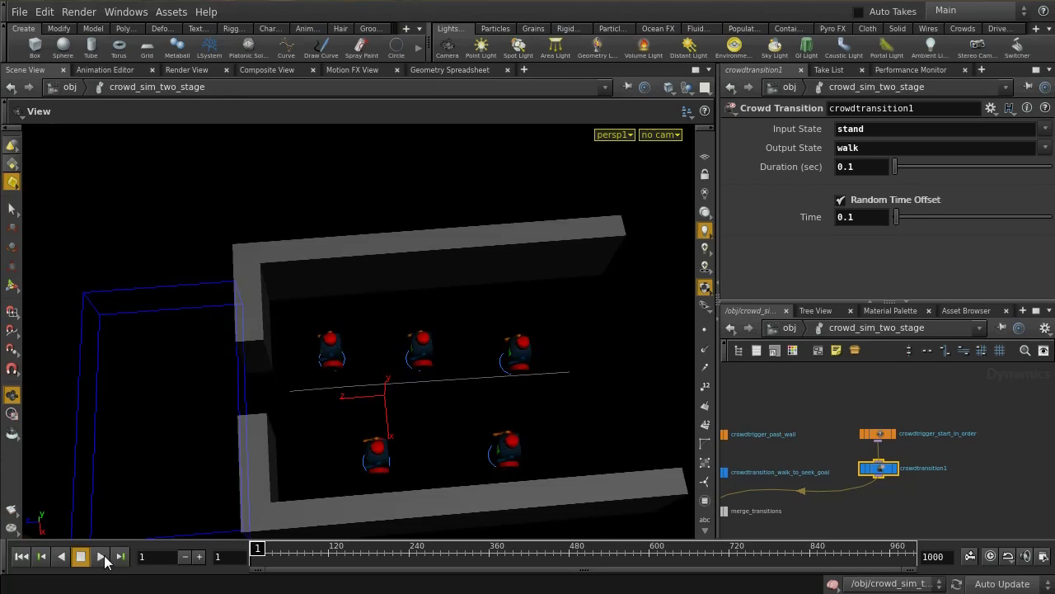
# Step: Play the simulation to watch the agents start in order, stop it, and return to the first frame
pyautogui.click(101, 557)
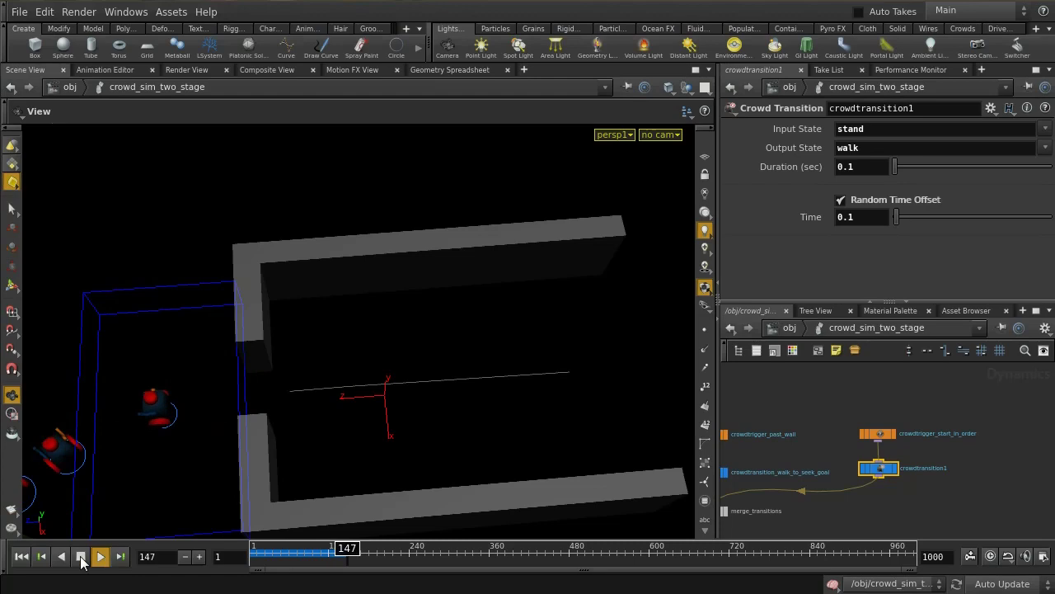
pyautogui.click(81, 558)
pyautogui.click(21, 557)
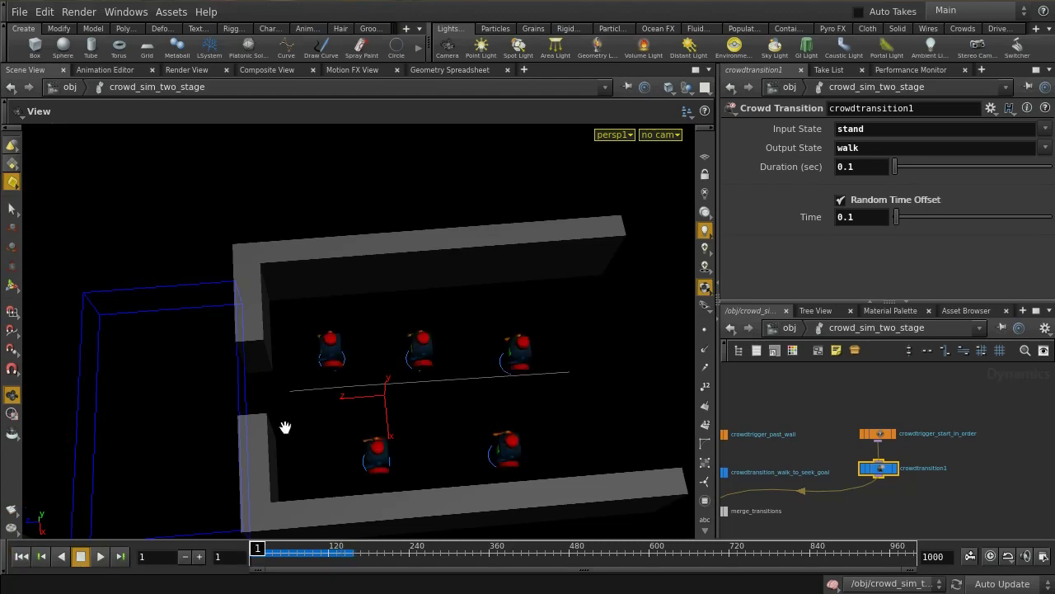
pyautogui.moveTo(351, 355); pyautogui.dragTo(345, 306)
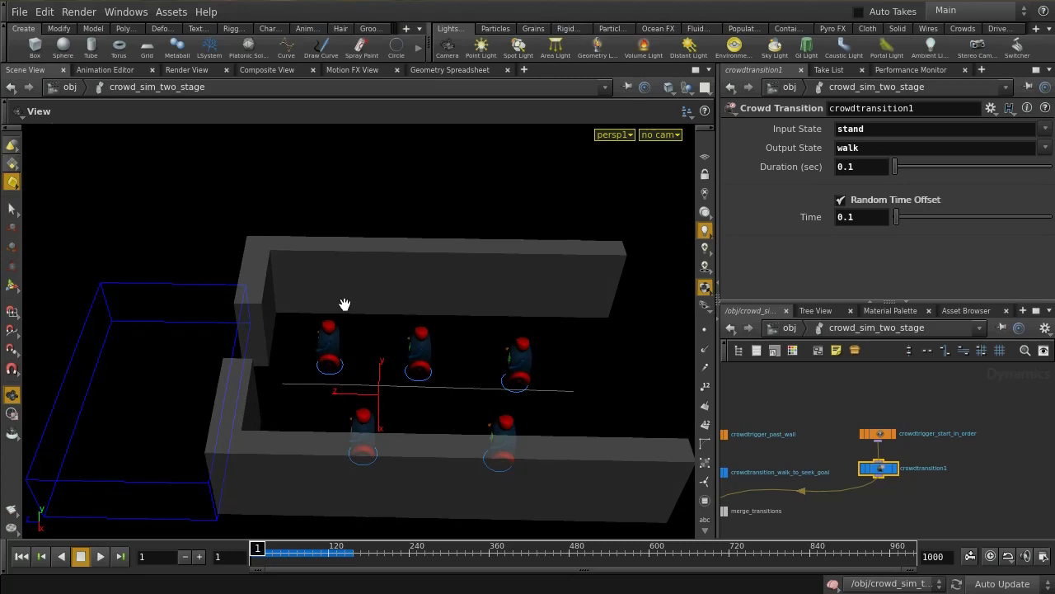
# Step: Examine the object-level scene with the agents on the grid, the box and the null target from above
pyautogui.press('u')
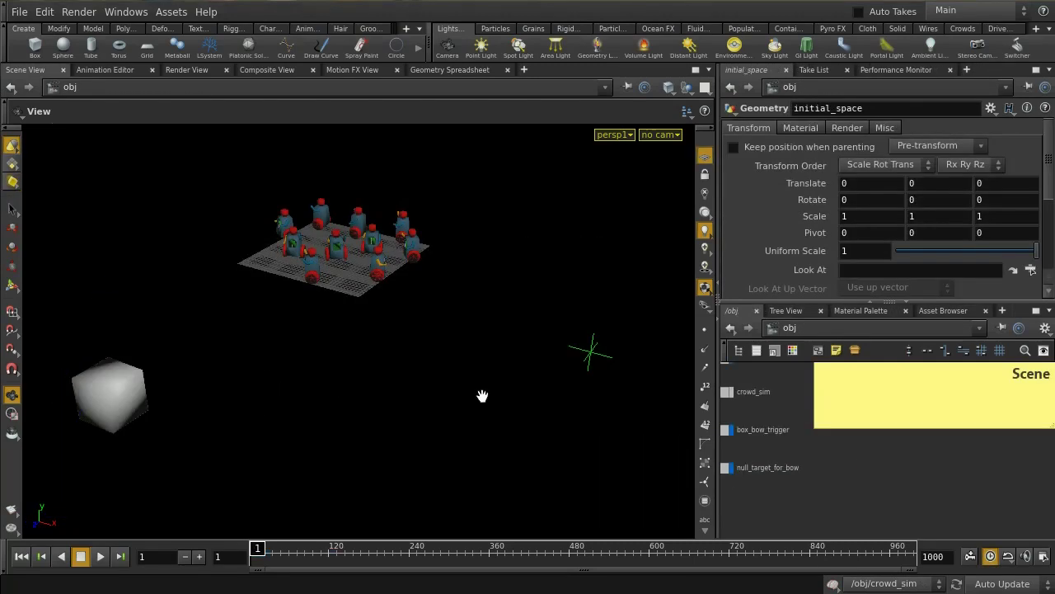
pyautogui.moveTo(426, 338); pyautogui.dragTo(394, 401)
pyautogui.scroll(1, 393, 402)
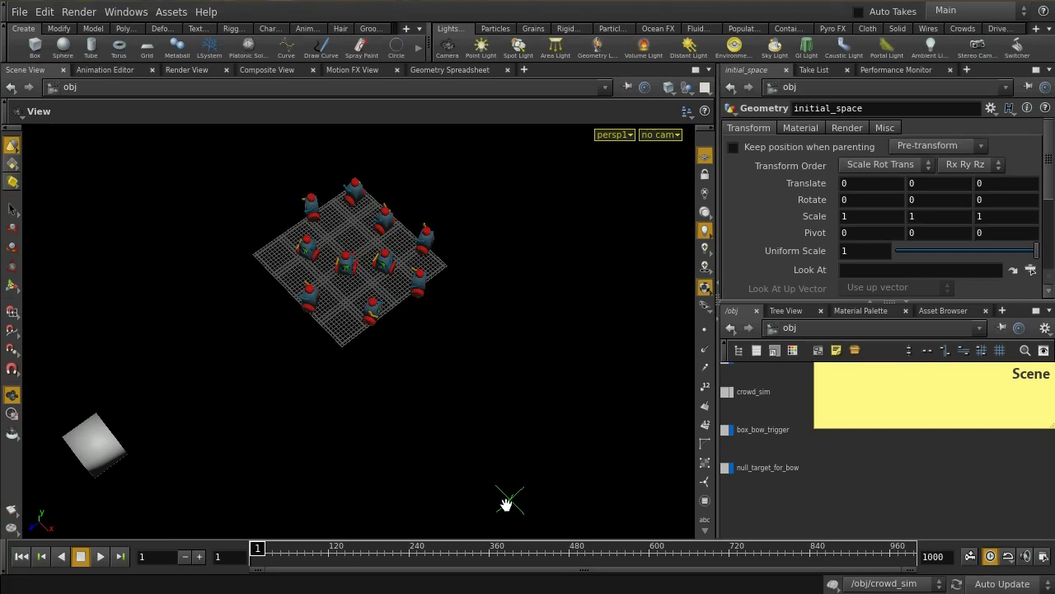
# Step: View the bow-trigger scene from an angle, play the simulation to watch the agents approach the box, stop it, and return to the first frame
pyautogui.moveTo(506, 500); pyautogui.dragTo(526, 410)
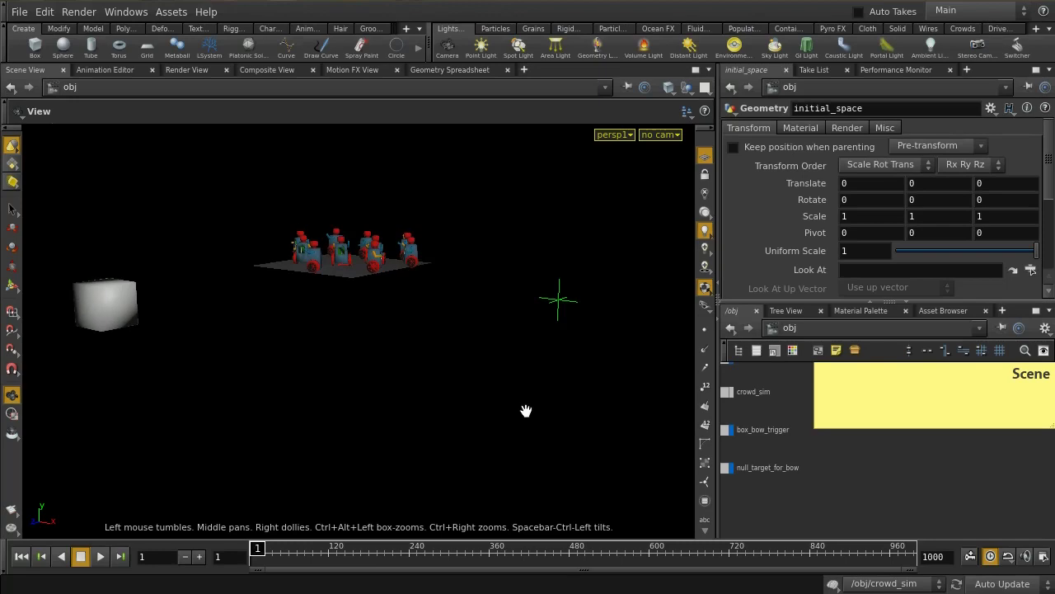
pyautogui.moveTo(209, 393); pyautogui.dragTo(238, 443)
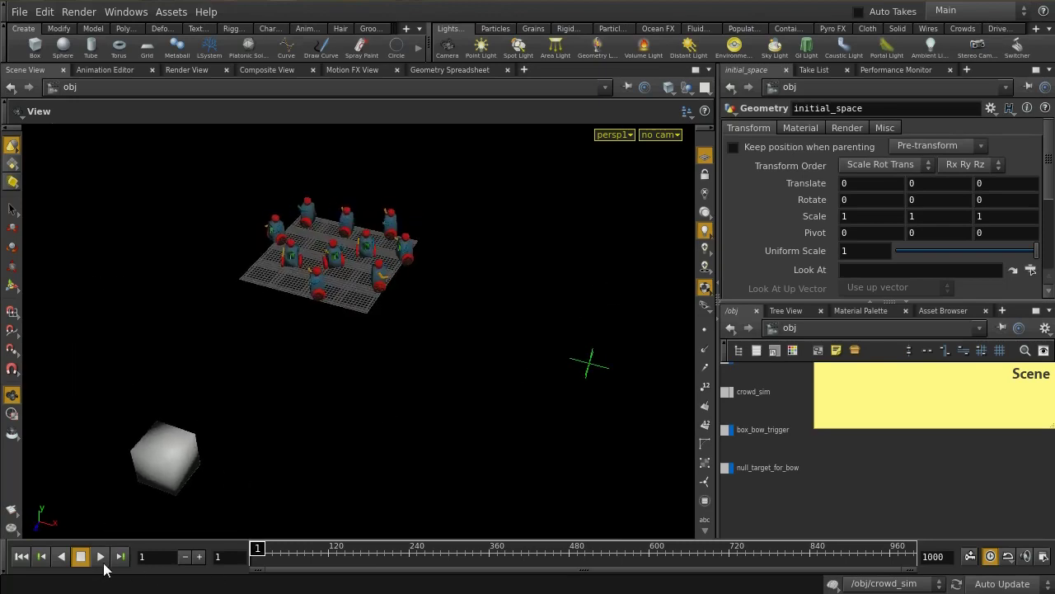
pyautogui.click(103, 561)
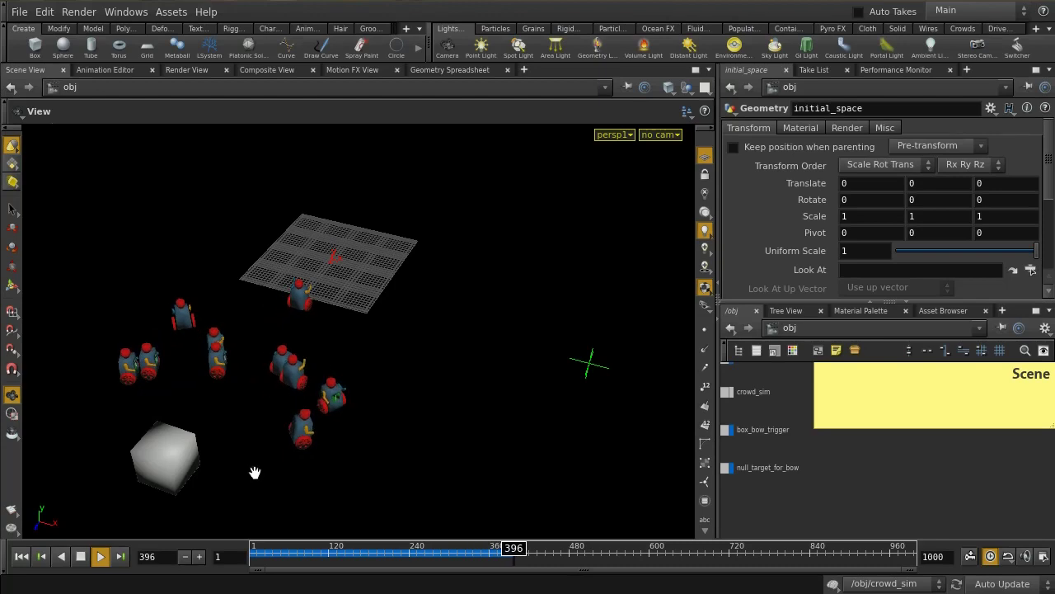
pyautogui.click(82, 557)
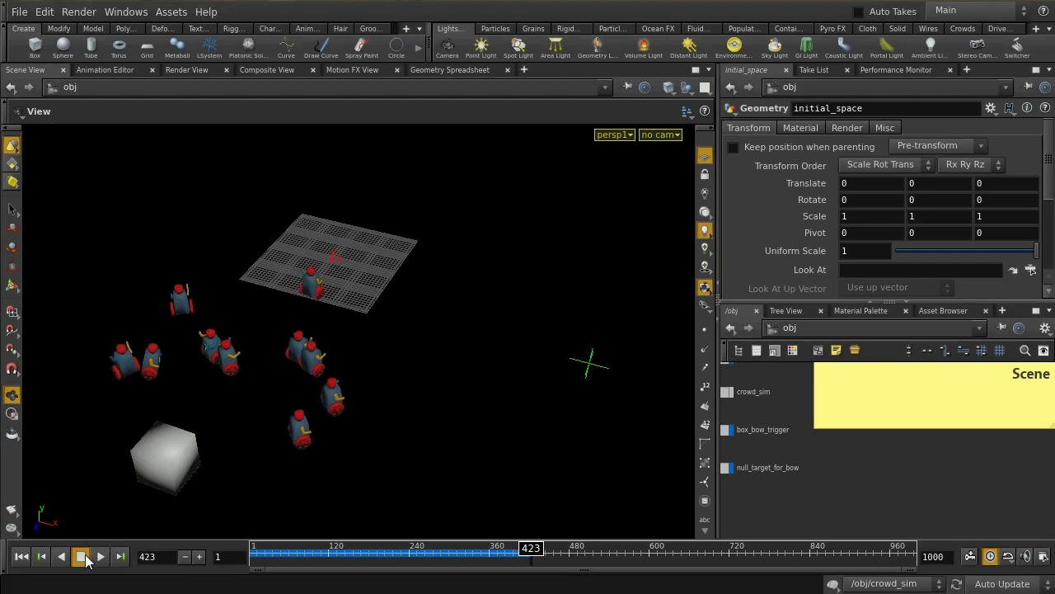
pyautogui.click(23, 558)
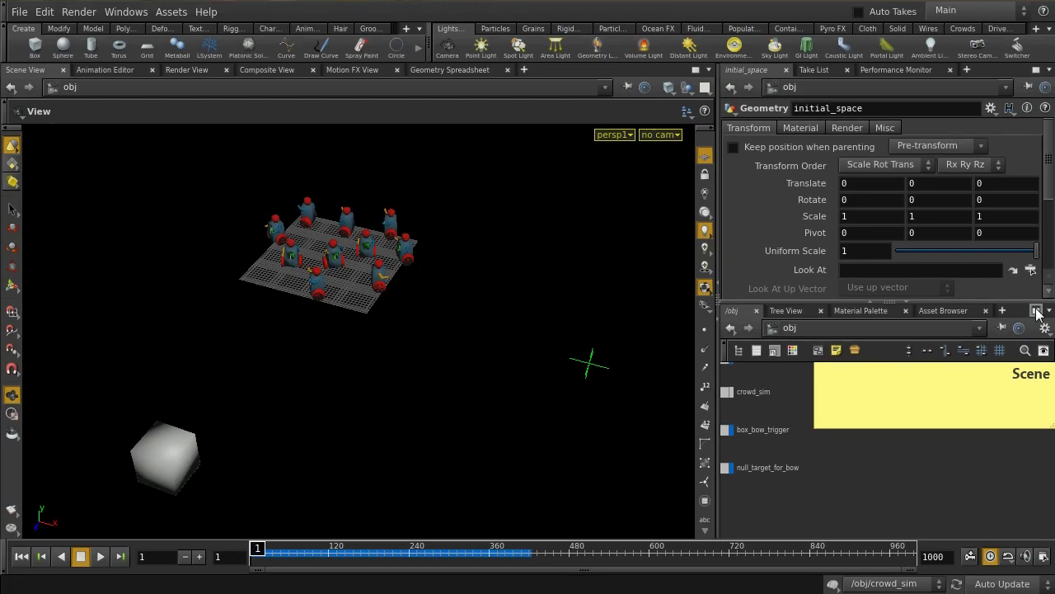
# Step: Maximize the network pane, inspect the crowdsource network, and return to object level to identify box_bow_trigger and null_target_for_bow
pyautogui.click(1036, 311)
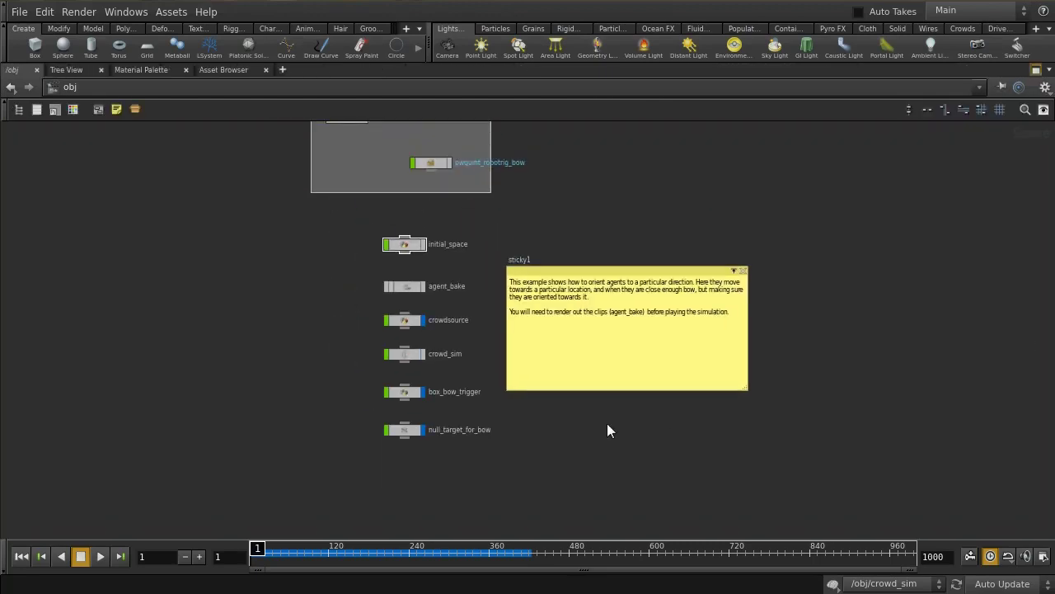
pyautogui.doubleClick(408, 321)
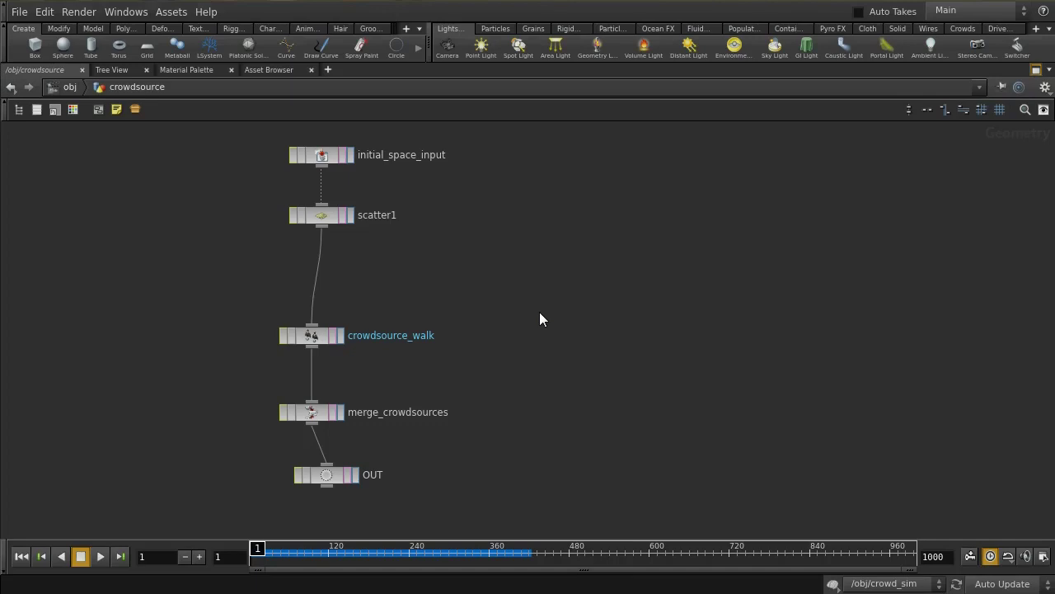
pyautogui.press('u')
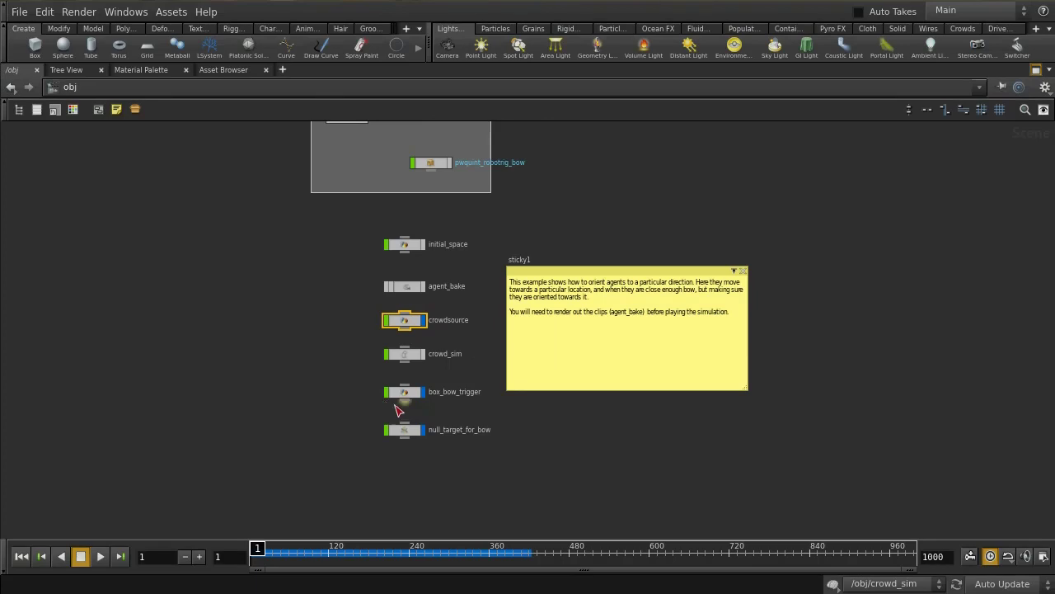
pyautogui.scroll(3, 391, 400)
pyautogui.click(384, 383)
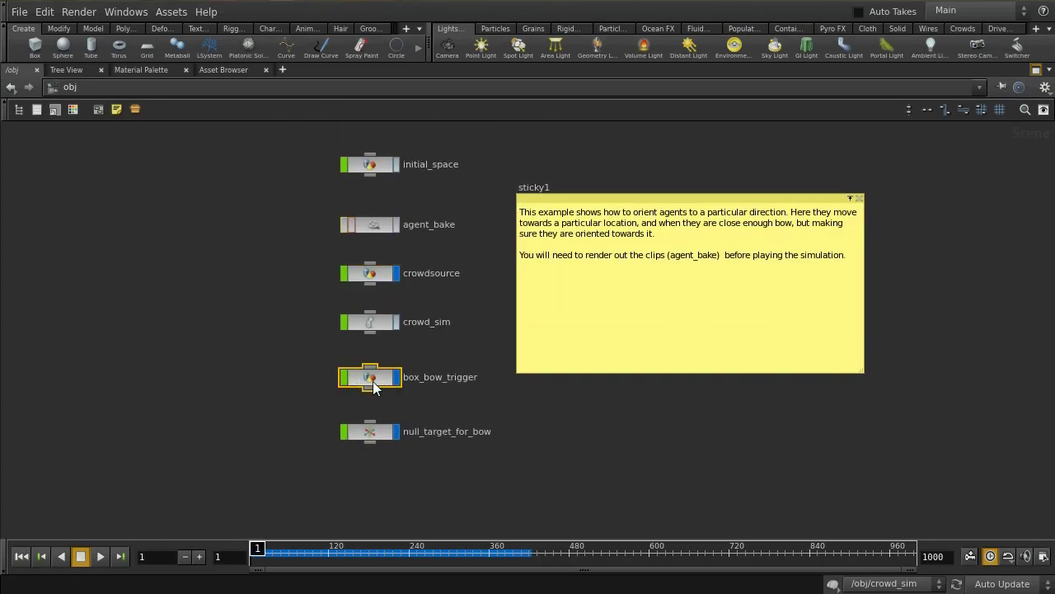
pyautogui.click(381, 434)
pyautogui.scroll(2, 418, 352)
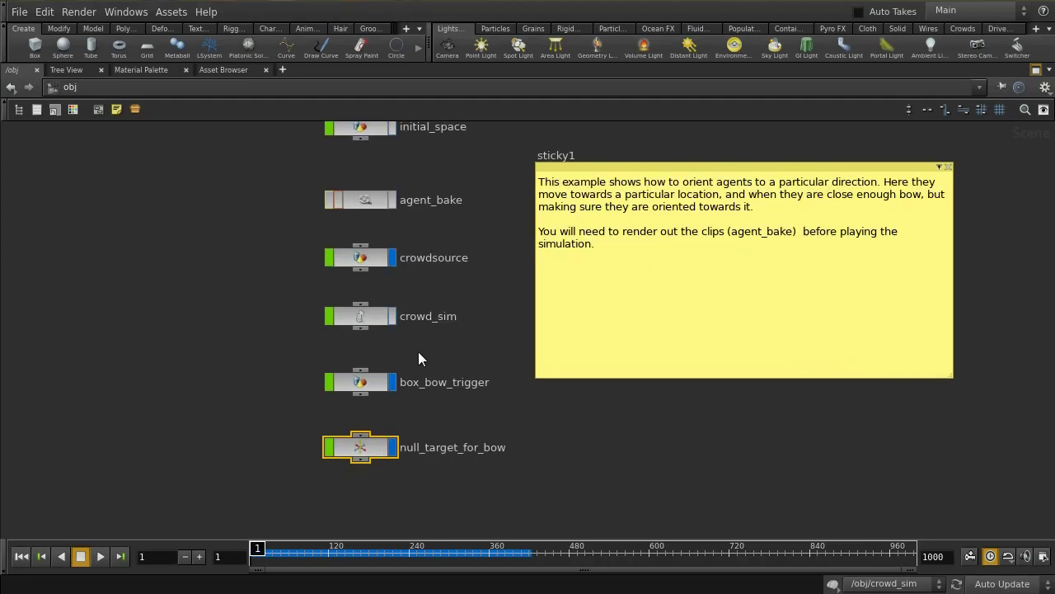
# Step: Open the crowd_sim network and examine the walk state with its popsteerwander and popsteerseek_box nodes
pyautogui.doubleClick(372, 322)
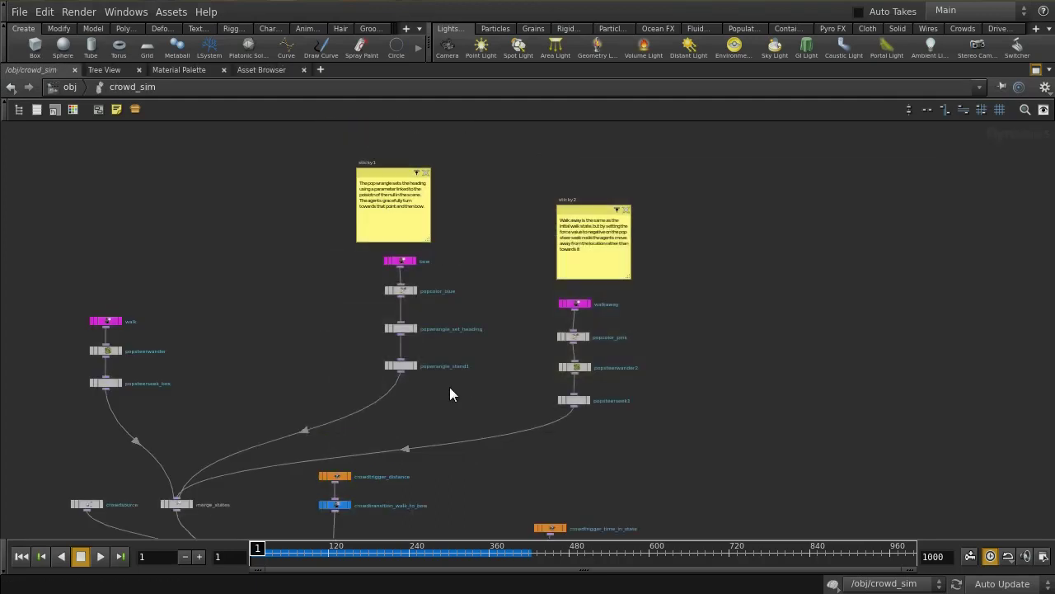
pyautogui.scroll(4, 301, 298)
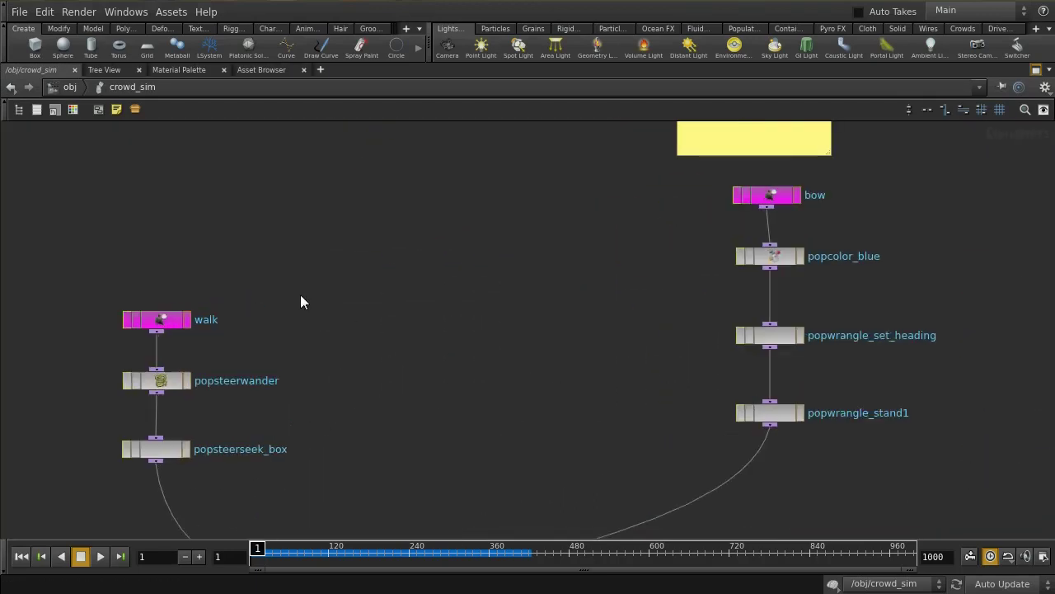
pyautogui.scroll(-1, 301, 301)
pyautogui.moveTo(302, 299); pyautogui.dragTo(413, 264, button='middle')
pyautogui.moveTo(194, 233); pyautogui.dragTo(317, 435)
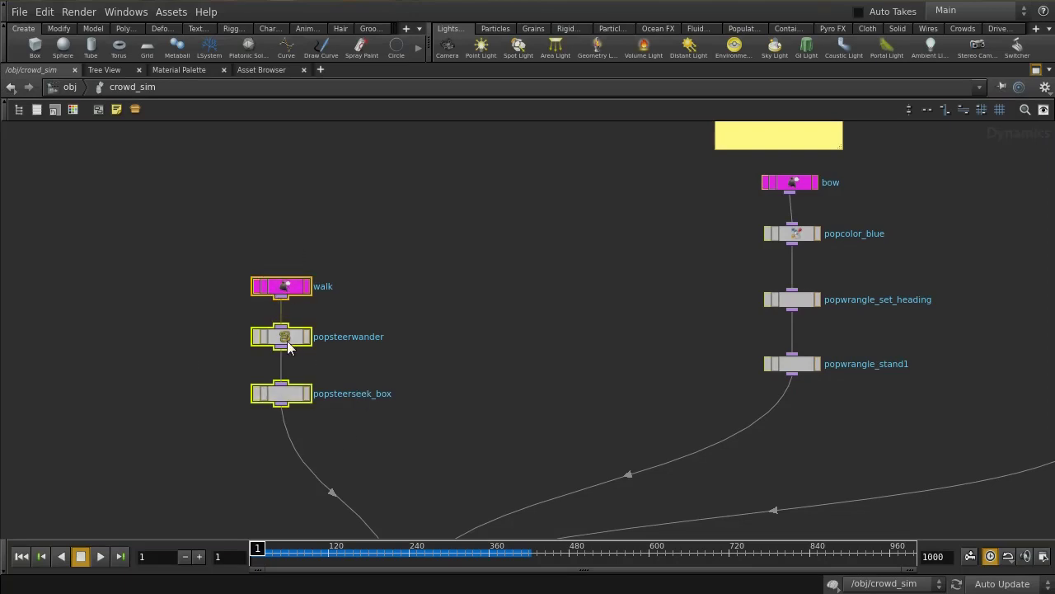
pyautogui.click(425, 291)
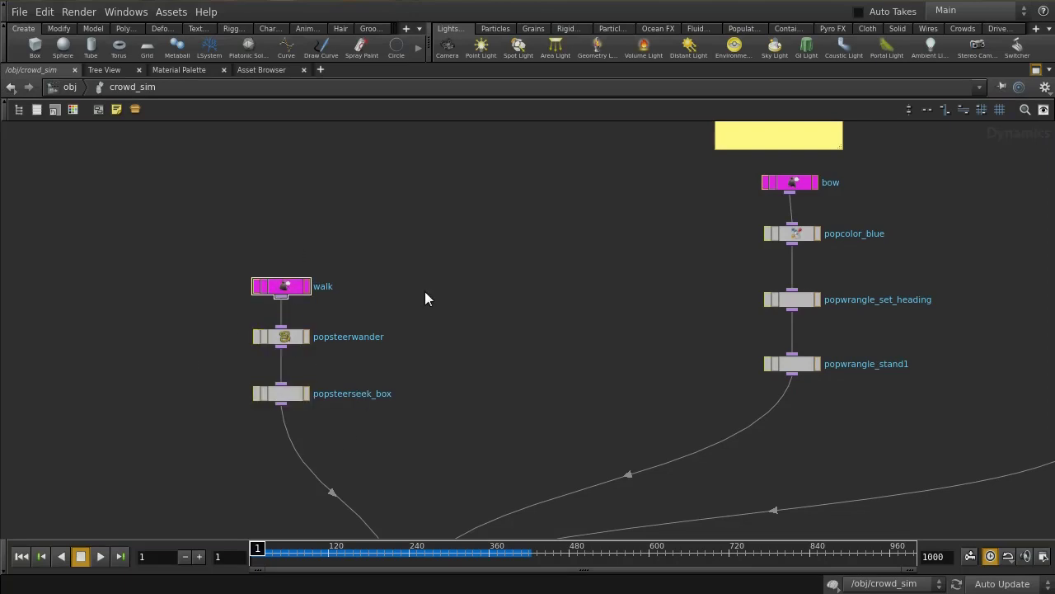
# Step: Inspect the goal parameters of popsteerseek_box in the walk chain, including its SOP path, and hide the parameters again
pyautogui.click(295, 338)
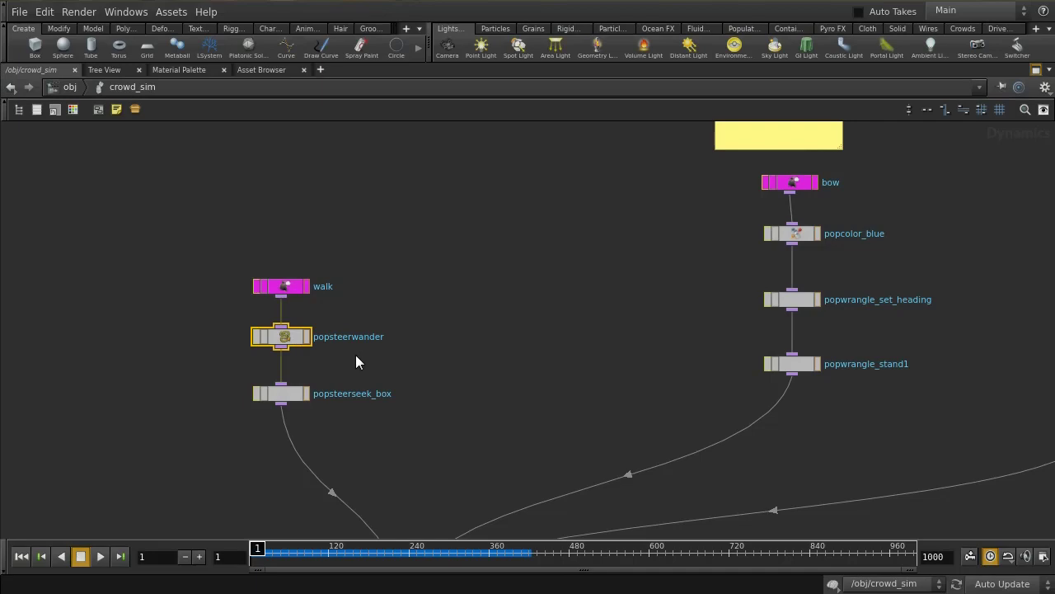
pyautogui.click(279, 395)
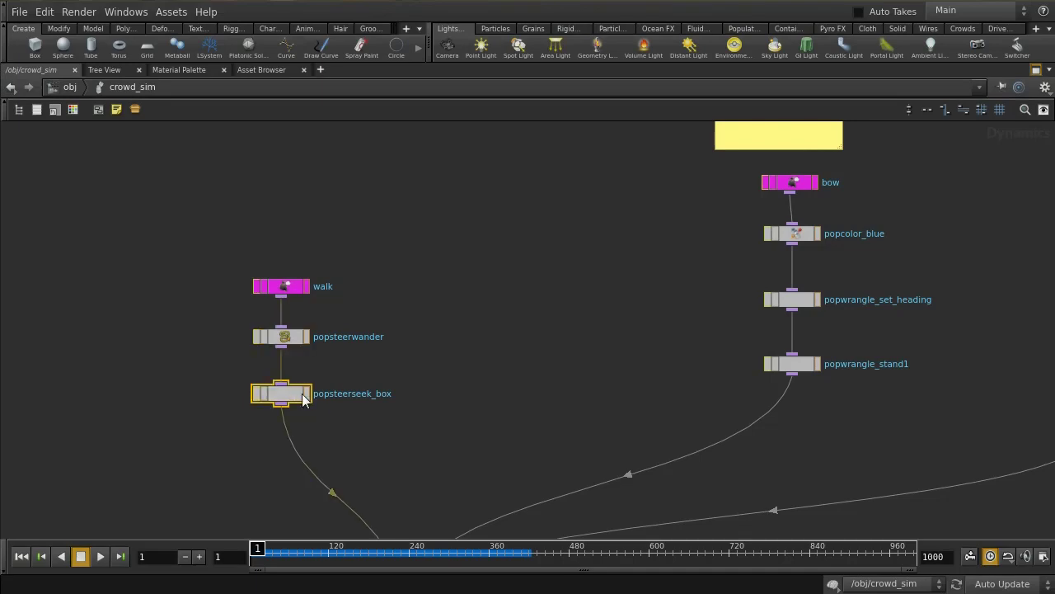
pyautogui.press('p')
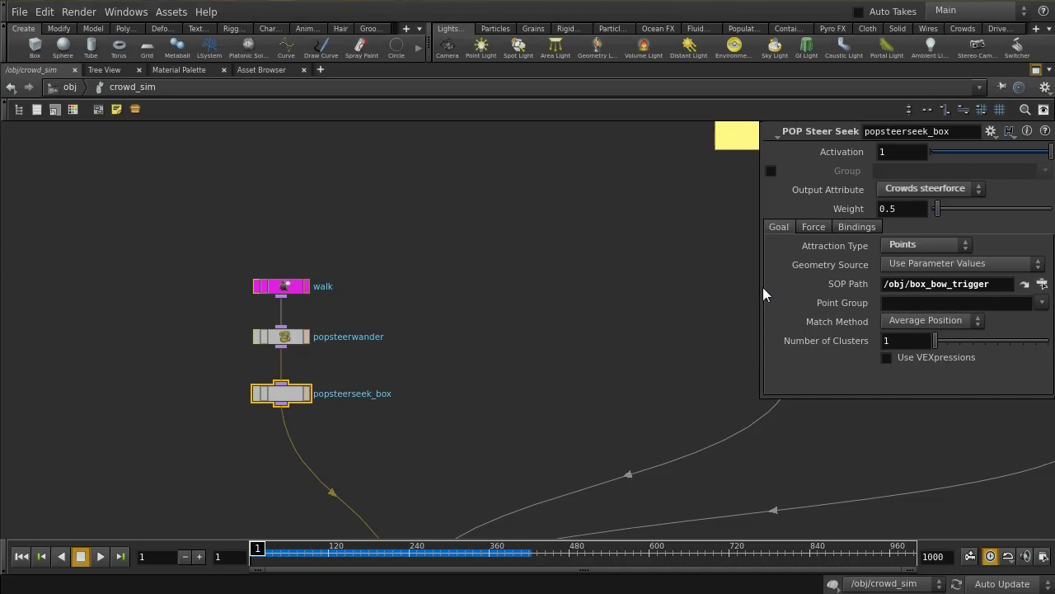
pyautogui.press('p')
# Step: Examine the bow crowd state and its parameters in the network
pyautogui.scroll(2, 511, 357)
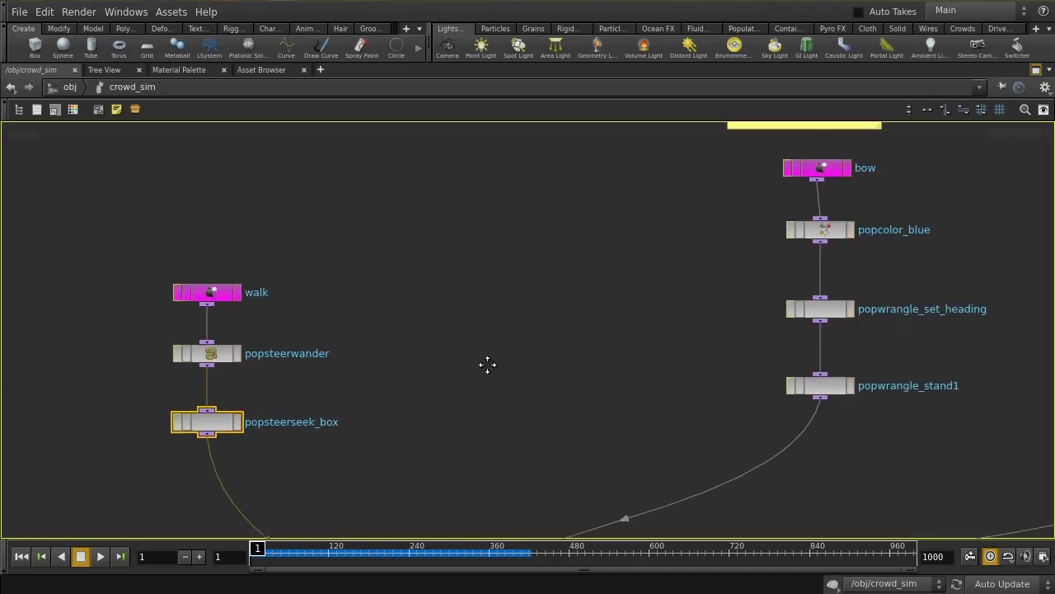
pyautogui.moveTo(485, 365); pyautogui.dragTo(349, 400, button='middle')
pyautogui.moveTo(483, 259); pyautogui.dragTo(398, 305, button='middle')
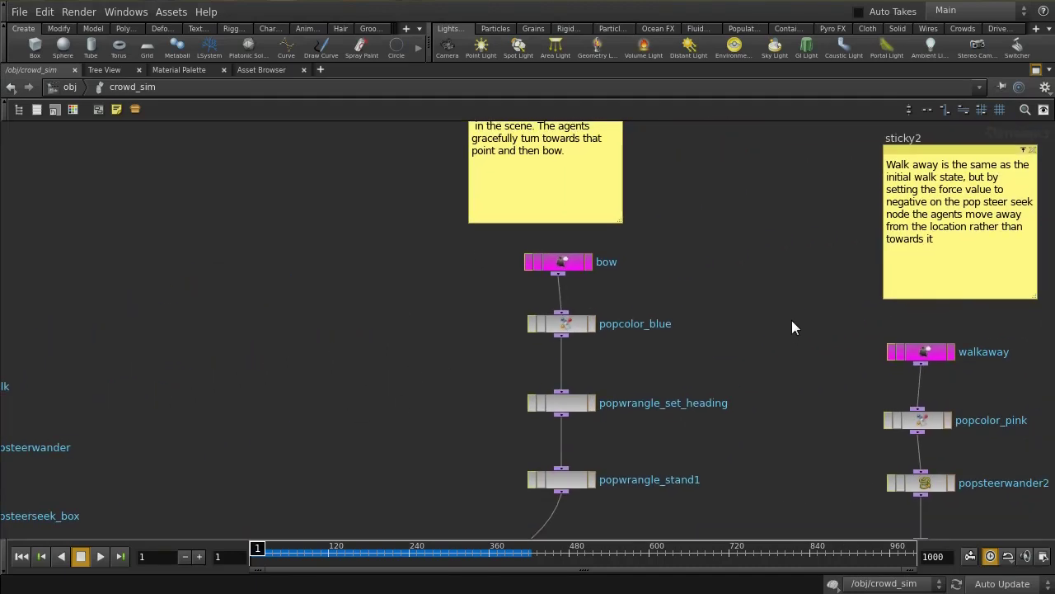
pyautogui.moveTo(792, 320); pyautogui.dragTo(776, 295, button='middle')
pyautogui.moveTo(491, 223); pyautogui.dragTo(677, 255)
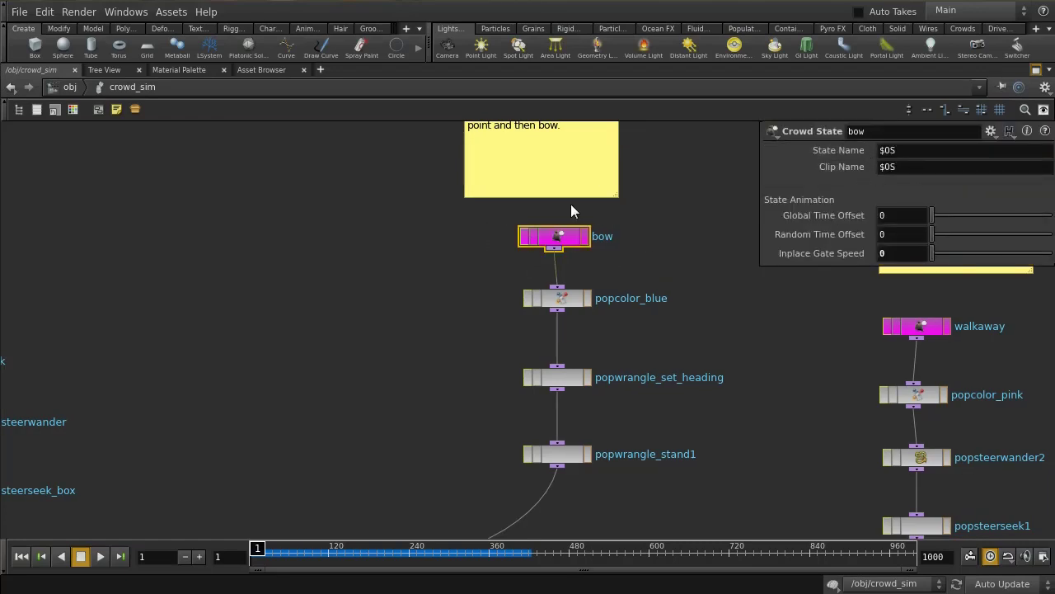
# Step: Inspect the parameters of popcolor_blue, popwrangle_set_heading and popwrangle_stand1 below the bow state
pyautogui.scroll(-2, 673, 246)
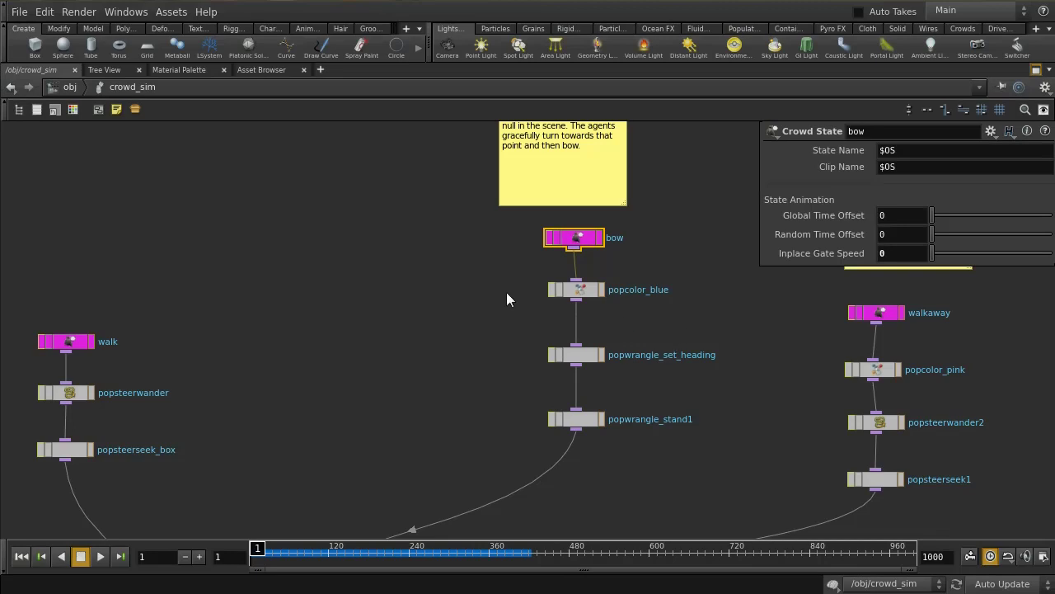
pyautogui.moveTo(505, 261); pyautogui.dragTo(611, 314)
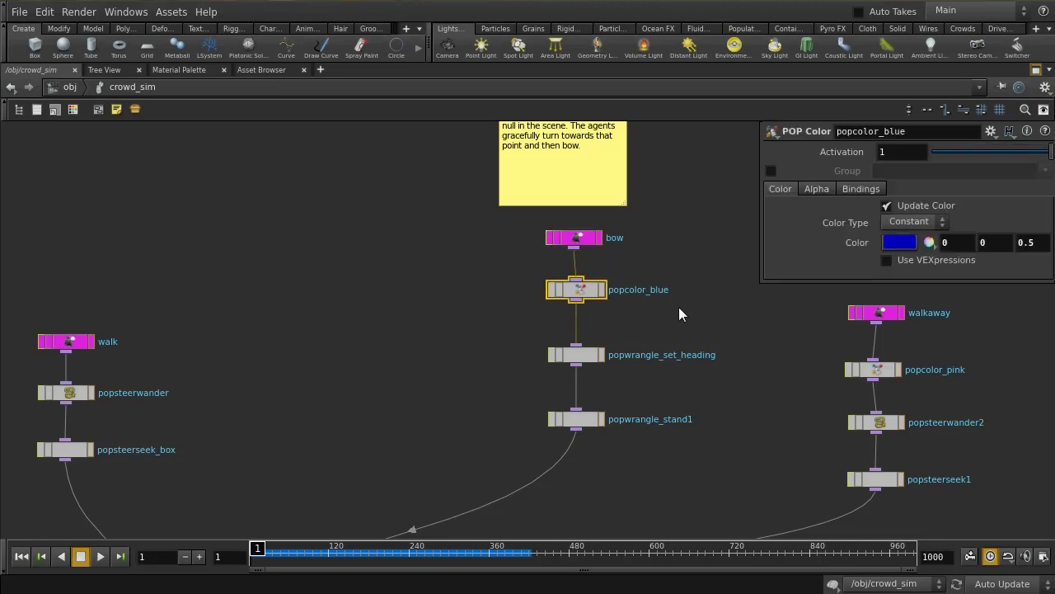
pyautogui.scroll(1, 648, 316)
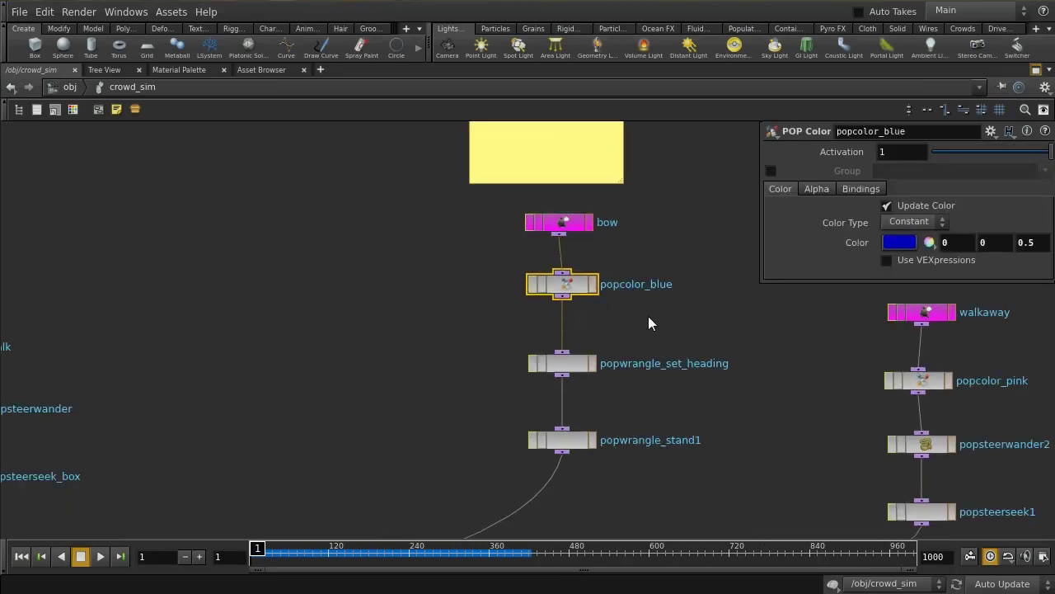
pyautogui.scroll(1, 648, 315)
pyautogui.moveTo(479, 346); pyautogui.dragTo(609, 409)
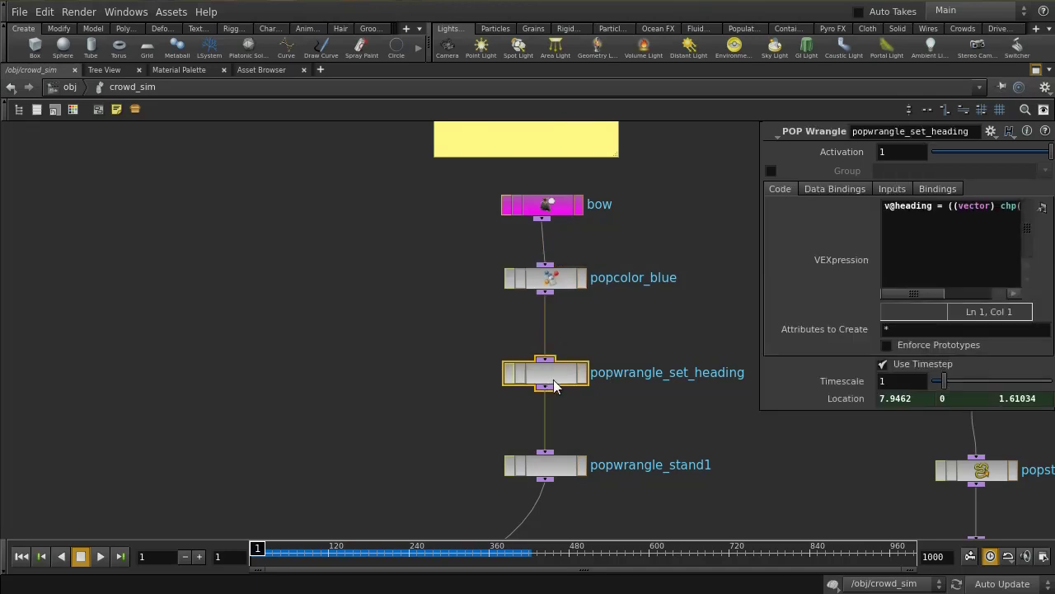
pyautogui.moveTo(435, 446); pyautogui.dragTo(648, 493)
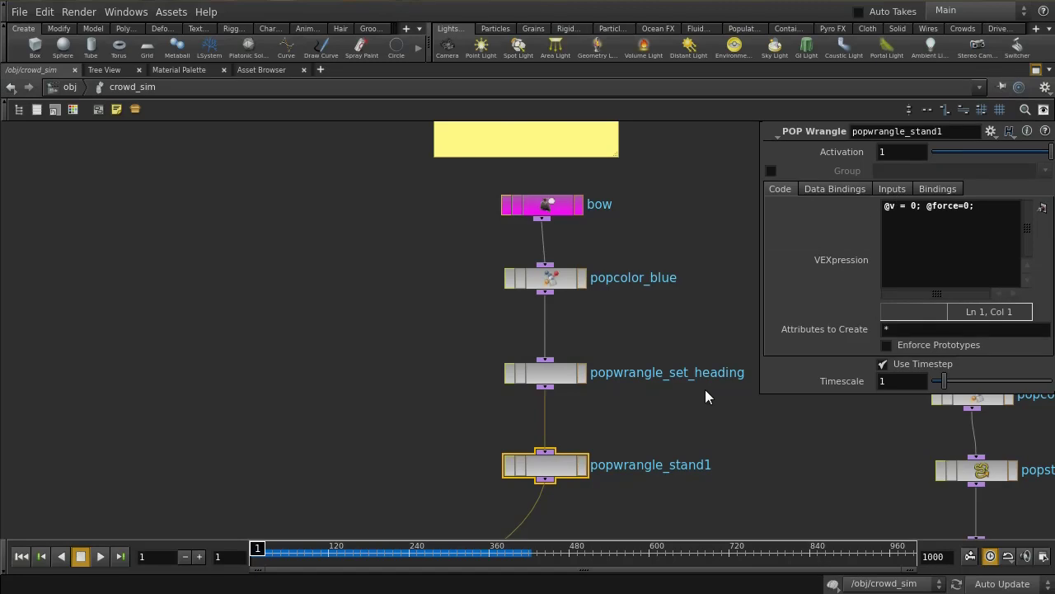
# Step: Inspect the walkaway state's parameters and the goal and force settings of its popsteerseek1 node
pyautogui.moveTo(705, 389); pyautogui.dragTo(446, 395, button='middle')
pyautogui.moveTo(610, 287); pyautogui.dragTo(410, 251, button='middle')
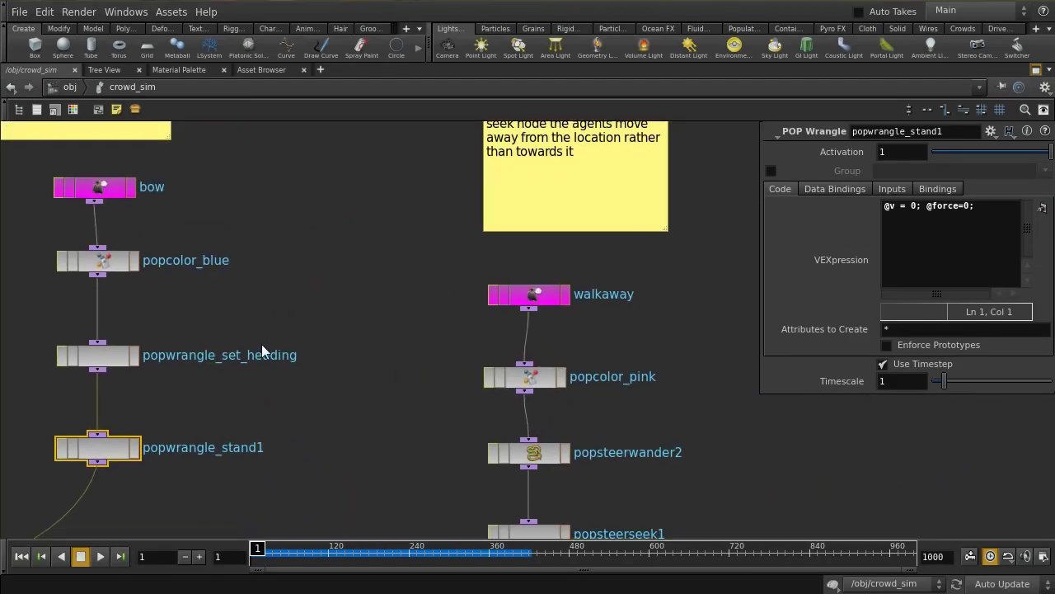
pyautogui.scroll(-2, 393, 352)
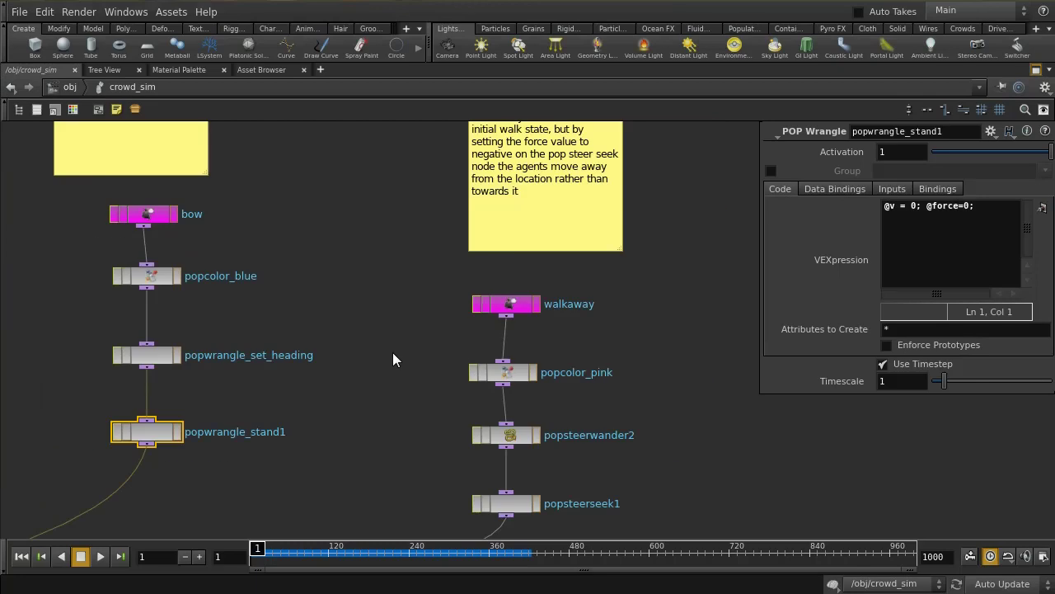
pyautogui.click(506, 305)
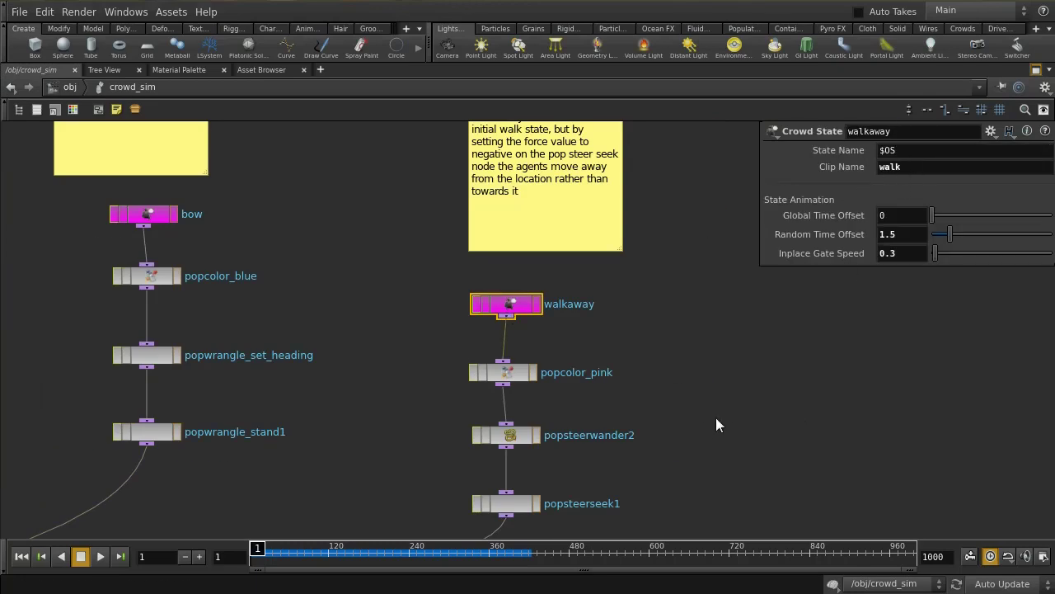
pyautogui.moveTo(700, 413); pyautogui.dragTo(704, 339, button='middle')
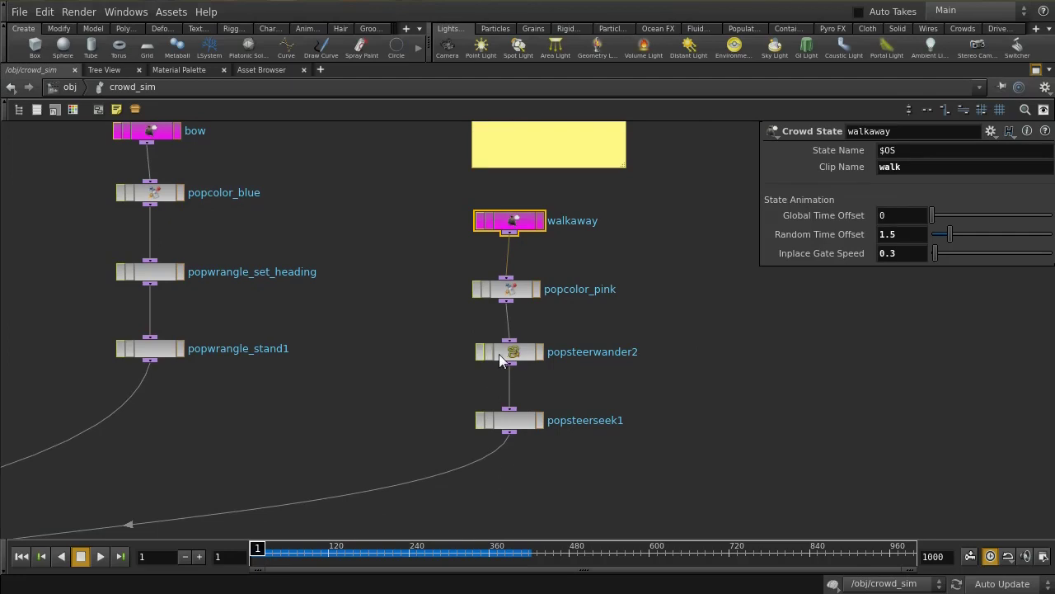
pyautogui.moveTo(441, 390); pyautogui.dragTo(619, 460)
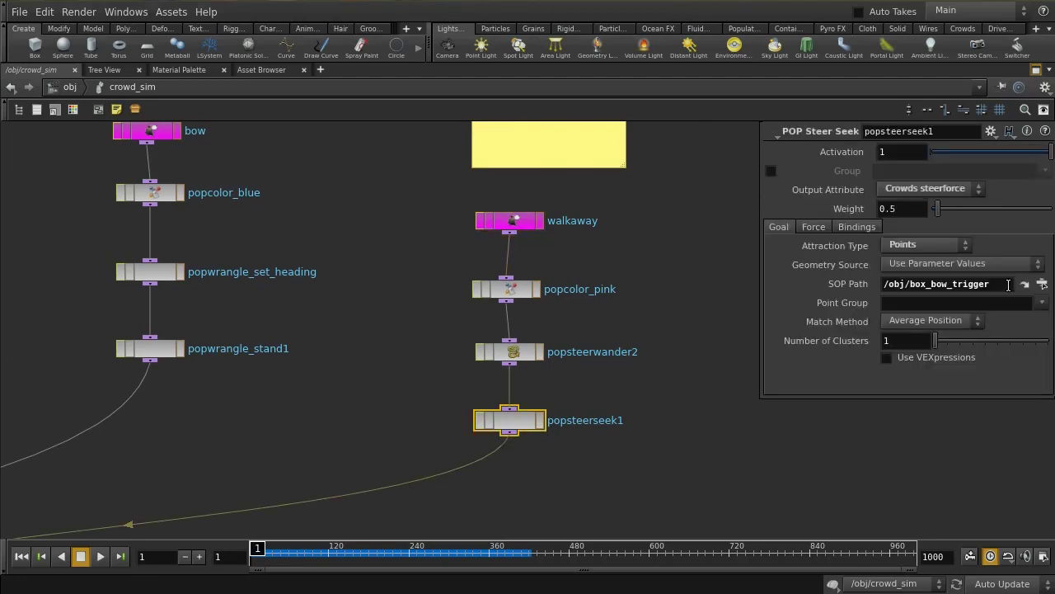
pyautogui.click(814, 228)
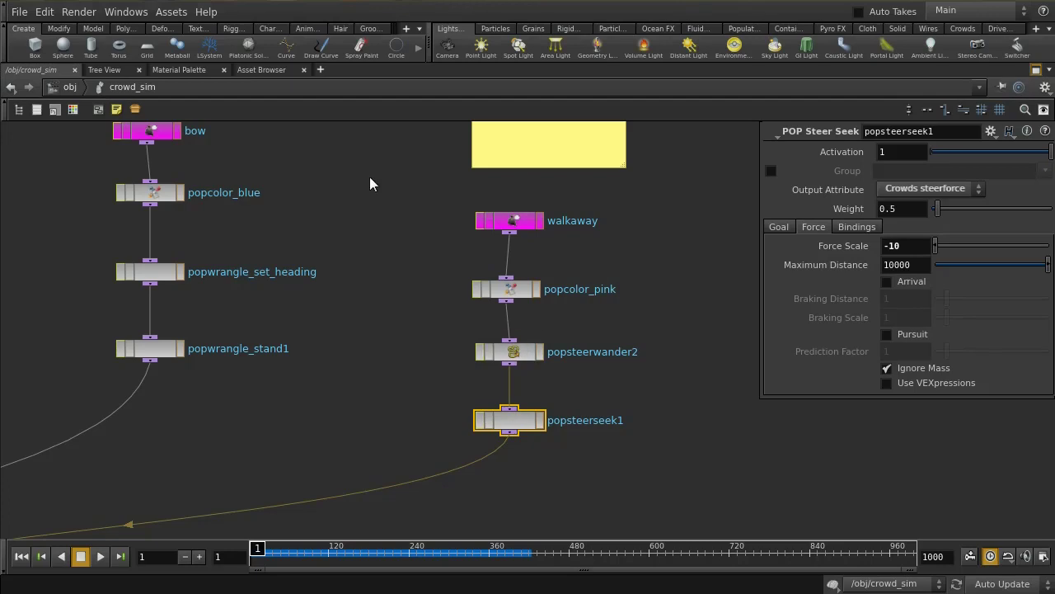
# Step: Review how the states and transitions connect, and inspect the parameters of crowdtrigger_distance above crowdtransition_walk_to_bow
pyautogui.scroll(-2, 369, 189)
pyautogui.scroll(-2, 371, 345)
pyautogui.moveTo(370, 345); pyautogui.dragTo(349, 242, button='middle')
pyautogui.moveTo(379, 376); pyautogui.dragTo(424, 359, button='middle')
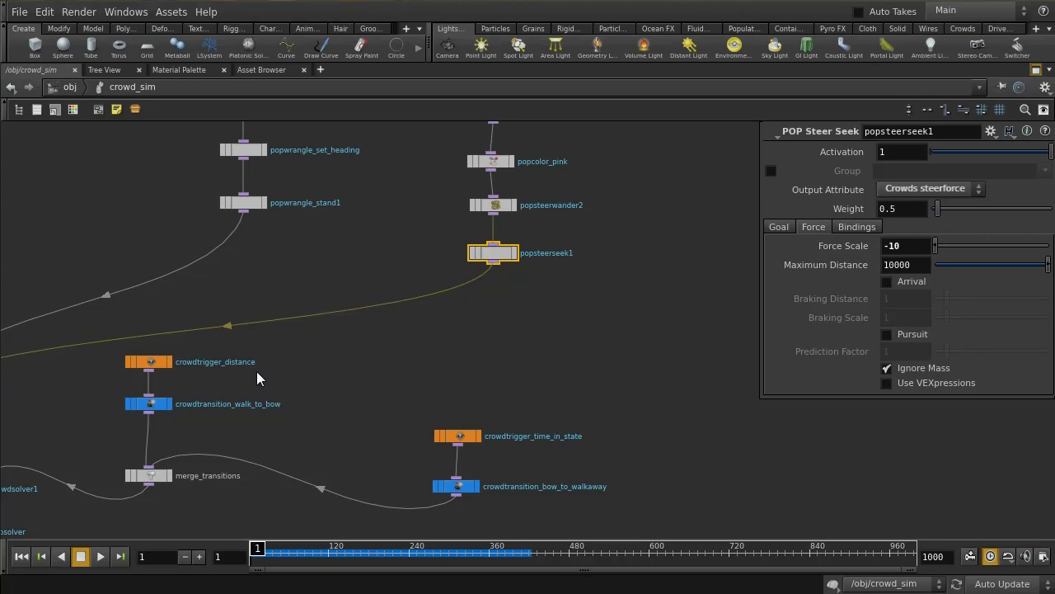
pyautogui.moveTo(256, 371); pyautogui.dragTo(300, 480, button='middle')
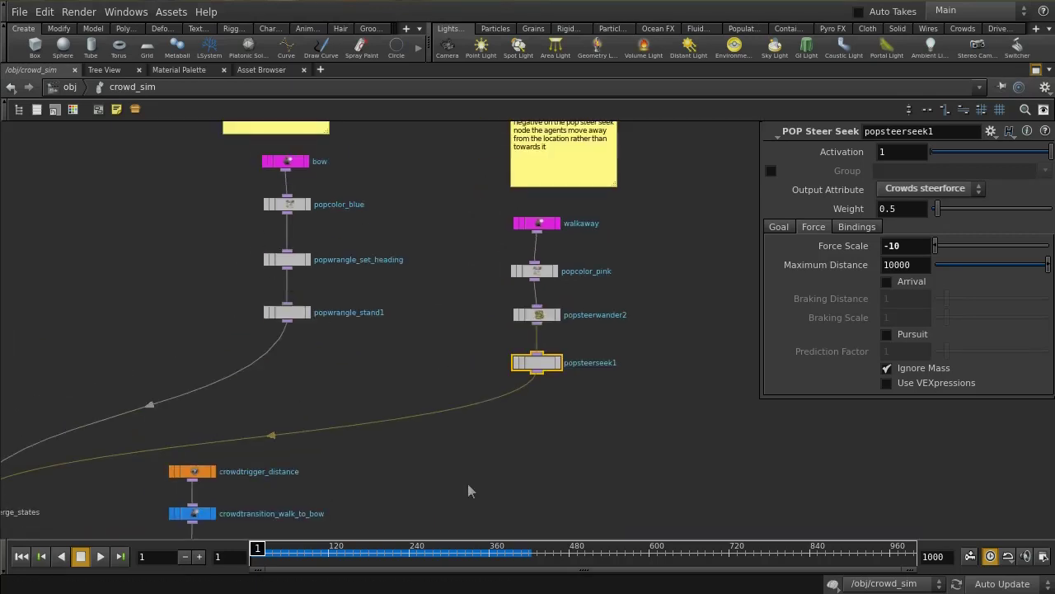
pyautogui.moveTo(467, 483); pyautogui.dragTo(691, 419, button='middle')
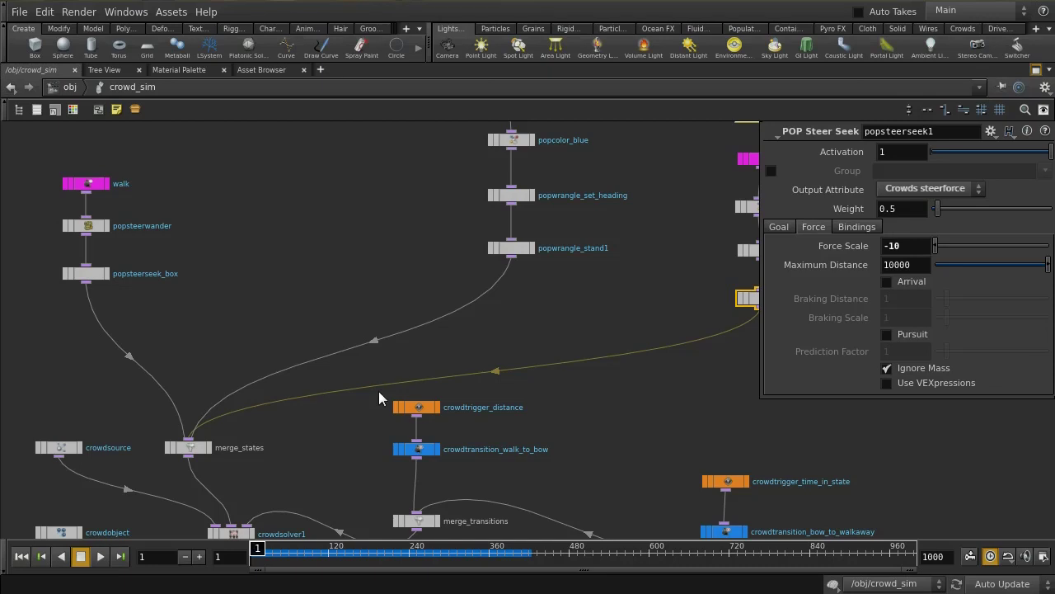
pyautogui.moveTo(381, 394); pyautogui.dragTo(443, 424)
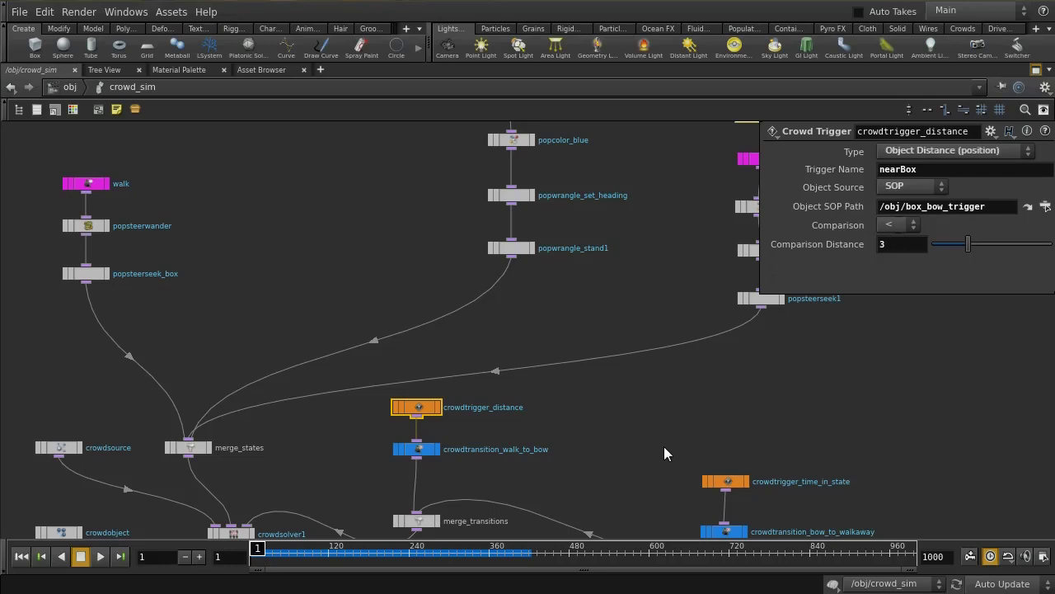
# Step: Inspect the input state, output state and duration of crowdtransition_walk_to_bow
pyautogui.scroll(2, 664, 446)
pyautogui.click(381, 453)
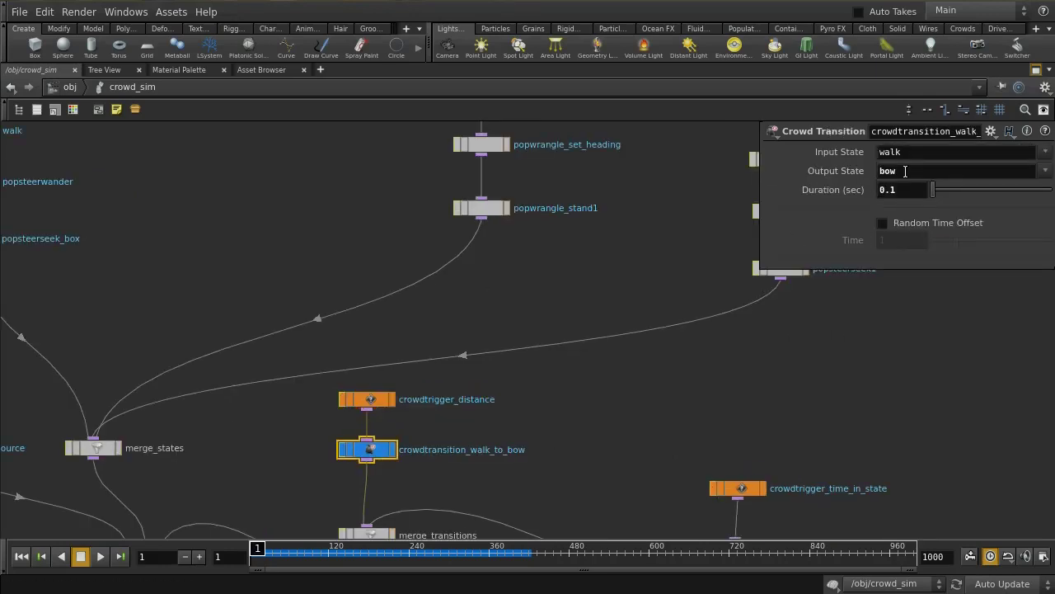
pyautogui.moveTo(543, 303); pyautogui.dragTo(509, 244, button='middle')
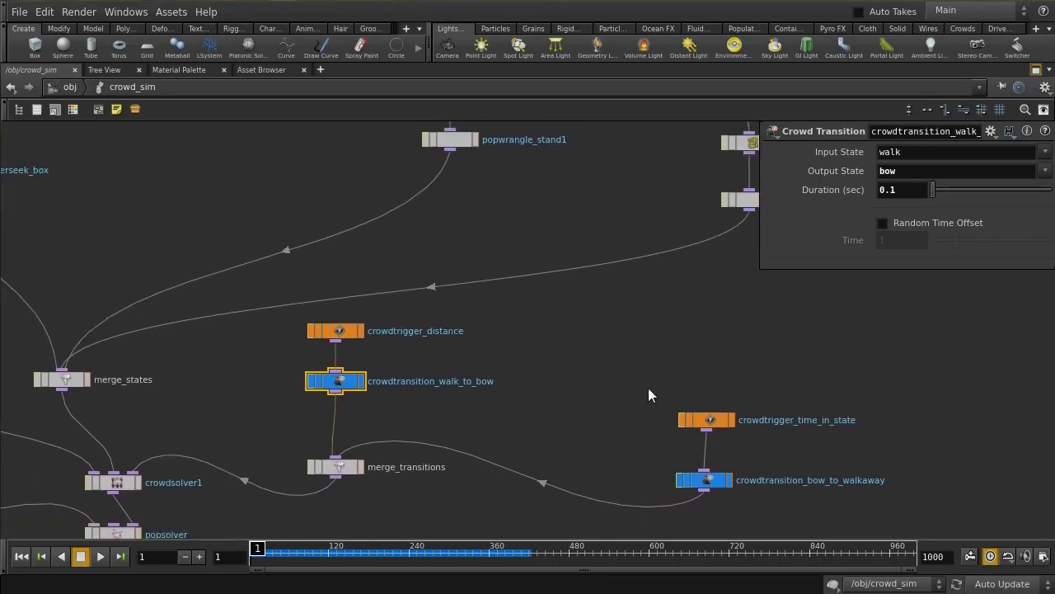
# Step: Inspect the parameters of crowdtrigger_time_in_state and the states linked by crowdtransition_bow_to_walkaway
pyautogui.moveTo(648, 389); pyautogui.dragTo(739, 453)
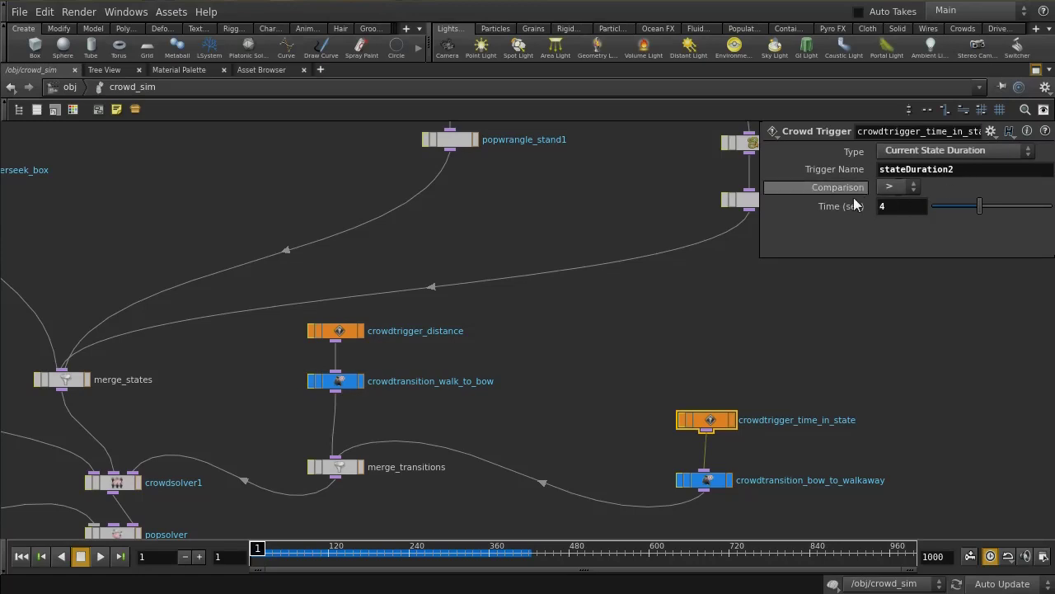
pyautogui.click(705, 475)
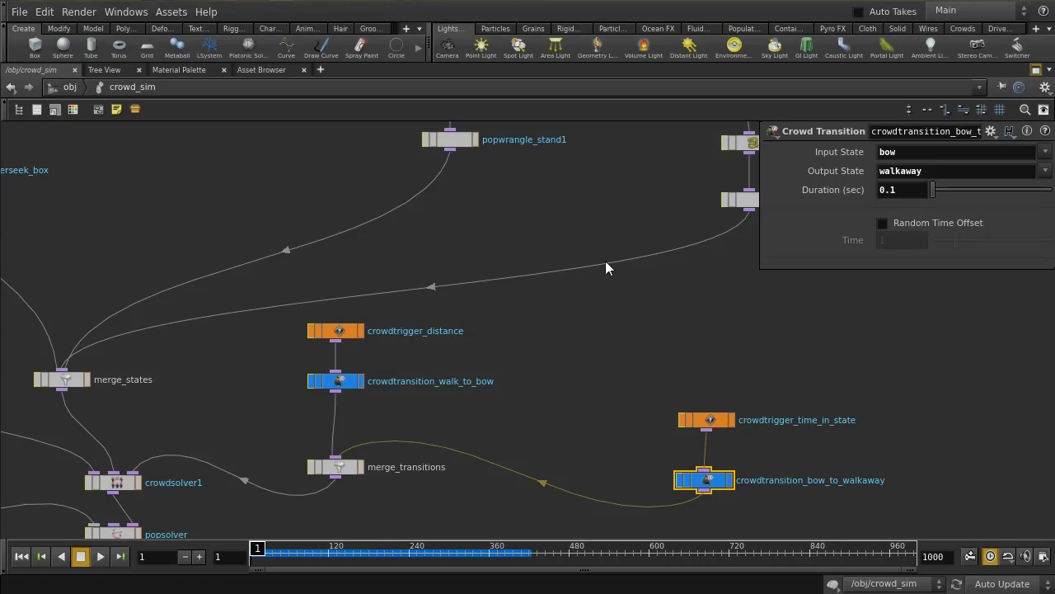
pyautogui.click(697, 419)
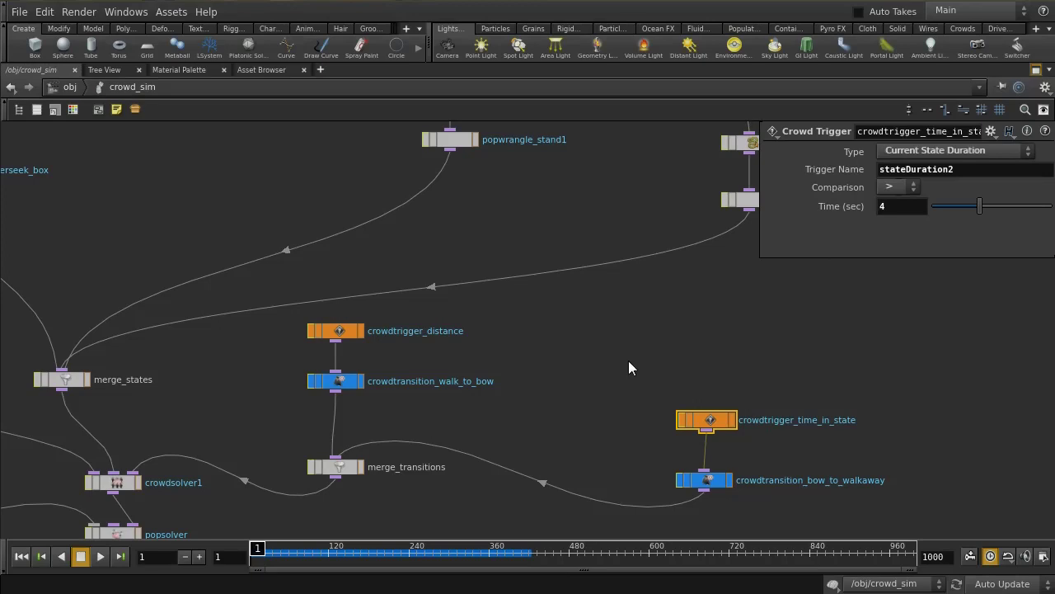
# Step: Go back to the bow state's node chain and select popwrangle_set_heading to view its parameters
pyautogui.moveTo(628, 368); pyautogui.dragTo(777, 424, button='middle')
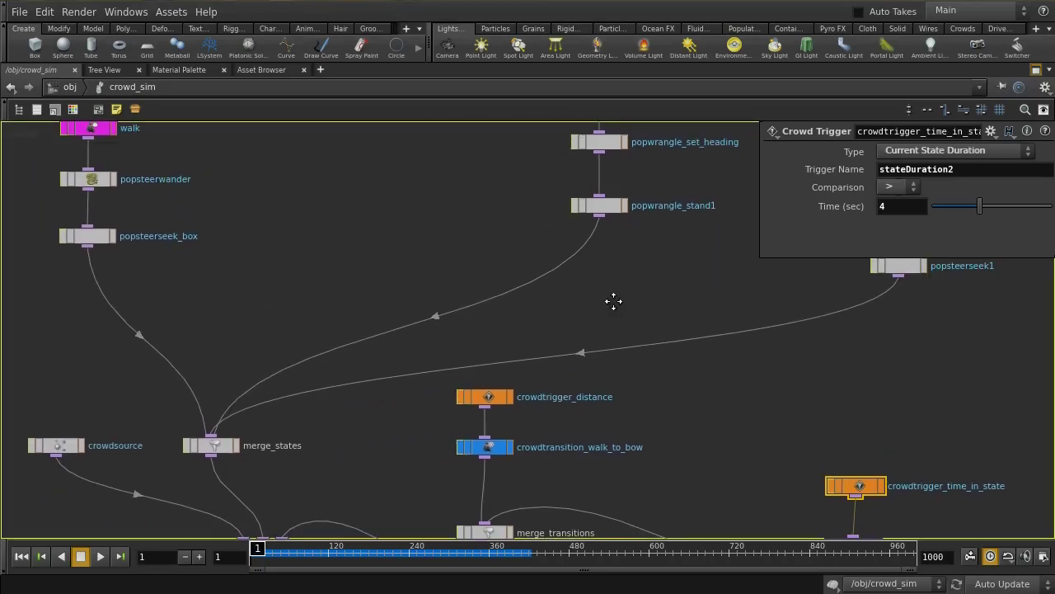
pyautogui.moveTo(614, 301); pyautogui.dragTo(599, 356, button='middle')
pyautogui.moveTo(529, 251); pyautogui.dragTo(511, 311, button='middle')
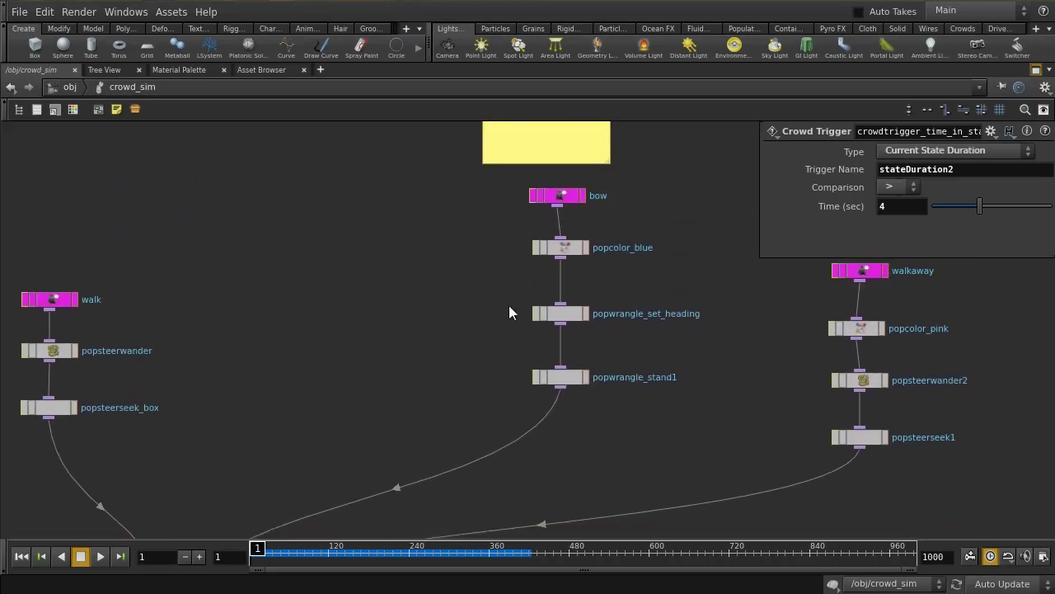
pyautogui.moveTo(491, 284); pyautogui.dragTo(577, 343)
pyautogui.moveTo(699, 308); pyautogui.dragTo(474, 308, button='middle')
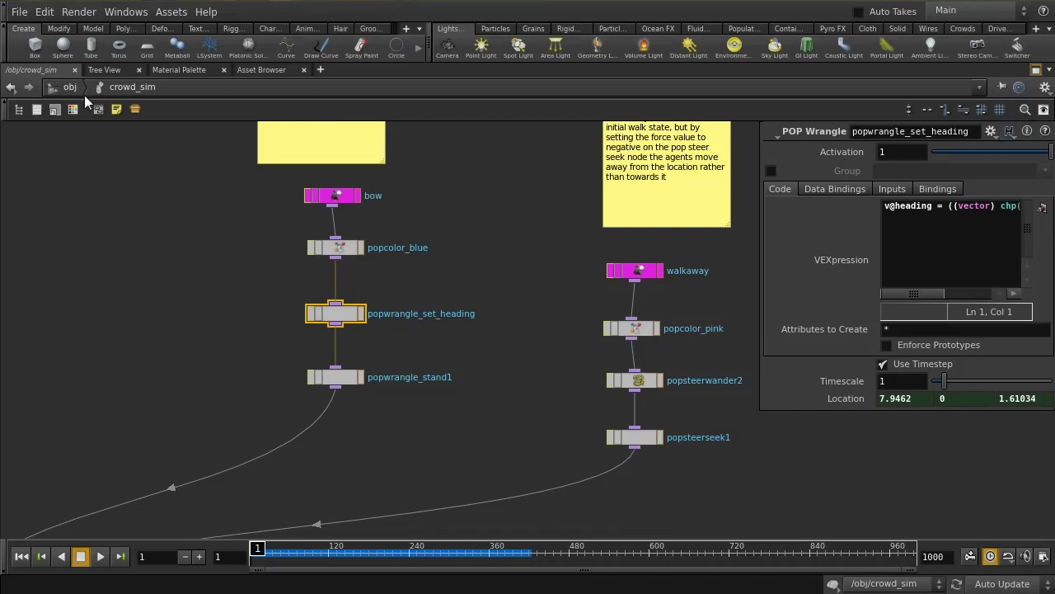
# Step: Restore the multi-pane layout, reselect popwrangle_set_heading and enlarge its parameters to read the full VEXpression
pyautogui.click(479, 251)
pyautogui.press('p')
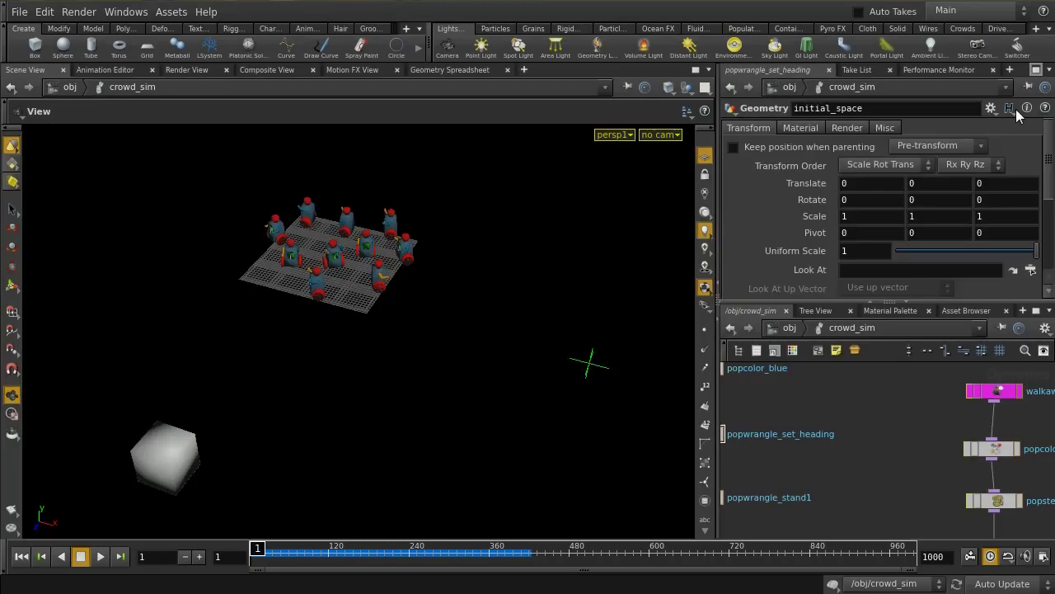
pyautogui.click(1037, 71)
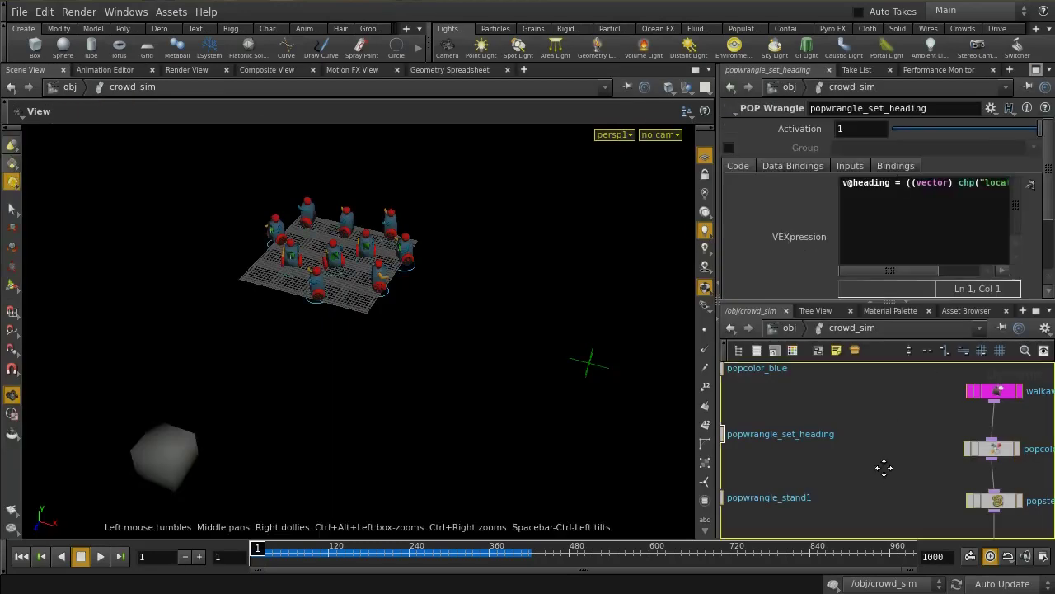
pyautogui.moveTo(883, 466); pyautogui.dragTo(962, 469, button='middle')
pyautogui.click(756, 435)
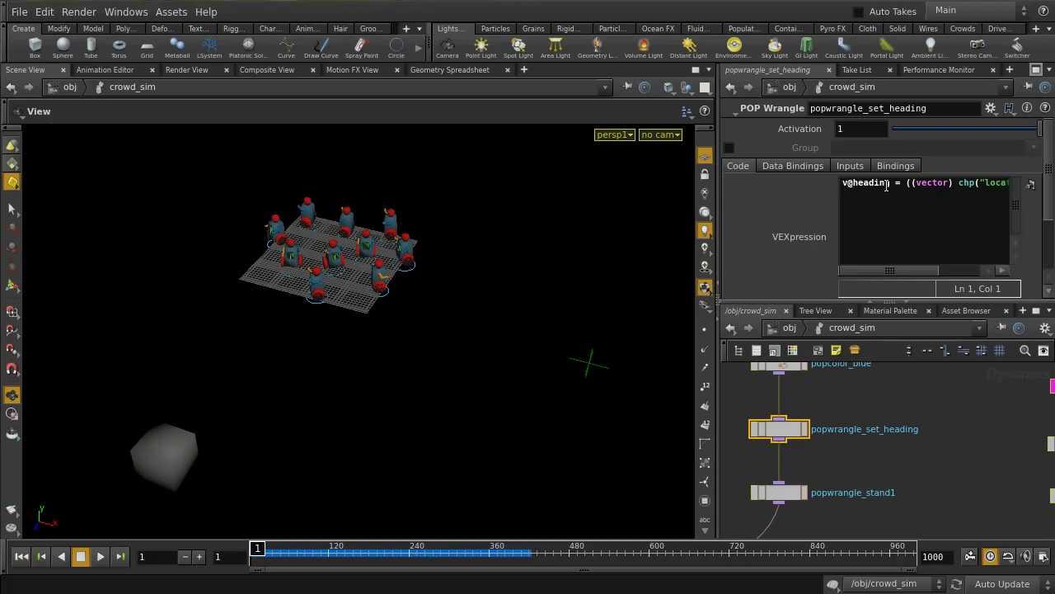
pyautogui.click(1035, 70)
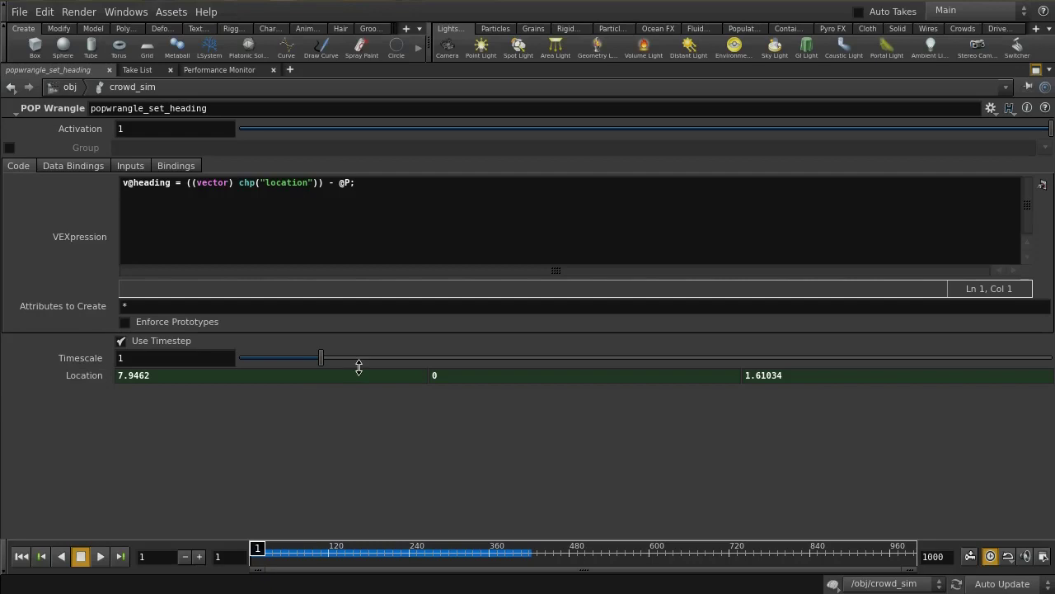
# Step: Examine how the custom location parameter of popwrangle_set_heading is defined in the parameter interface editor, and close the editor
pyautogui.click(991, 108)
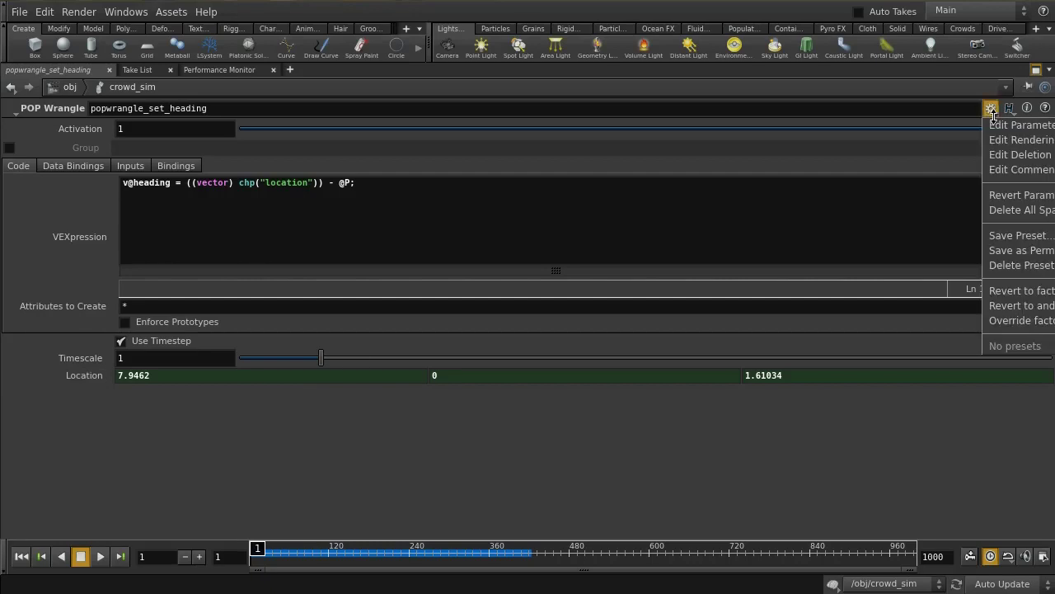
pyautogui.click(998, 124)
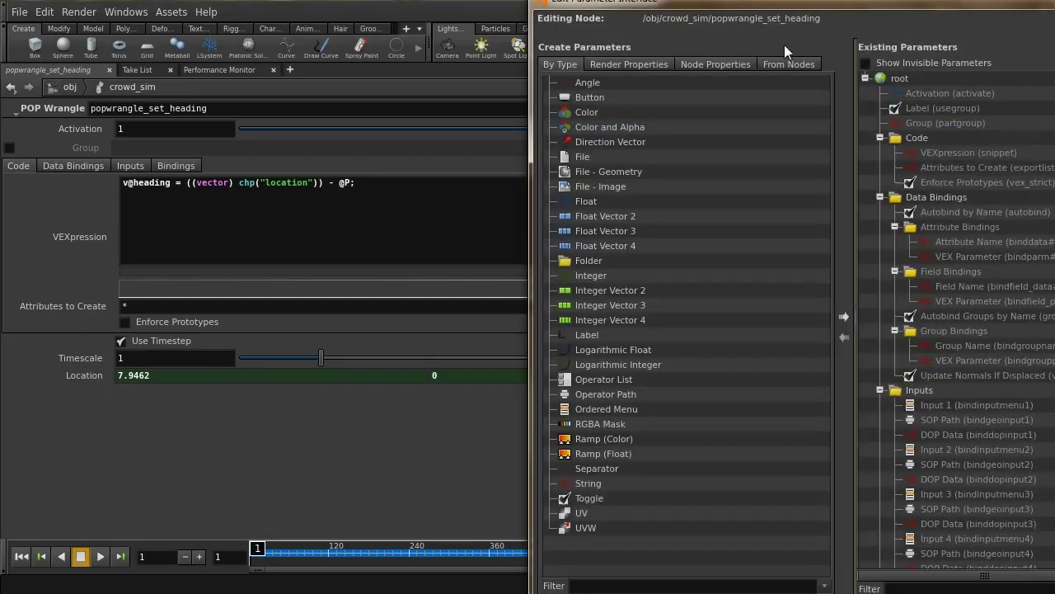
pyautogui.moveTo(779, 6); pyautogui.dragTo(389, 0)
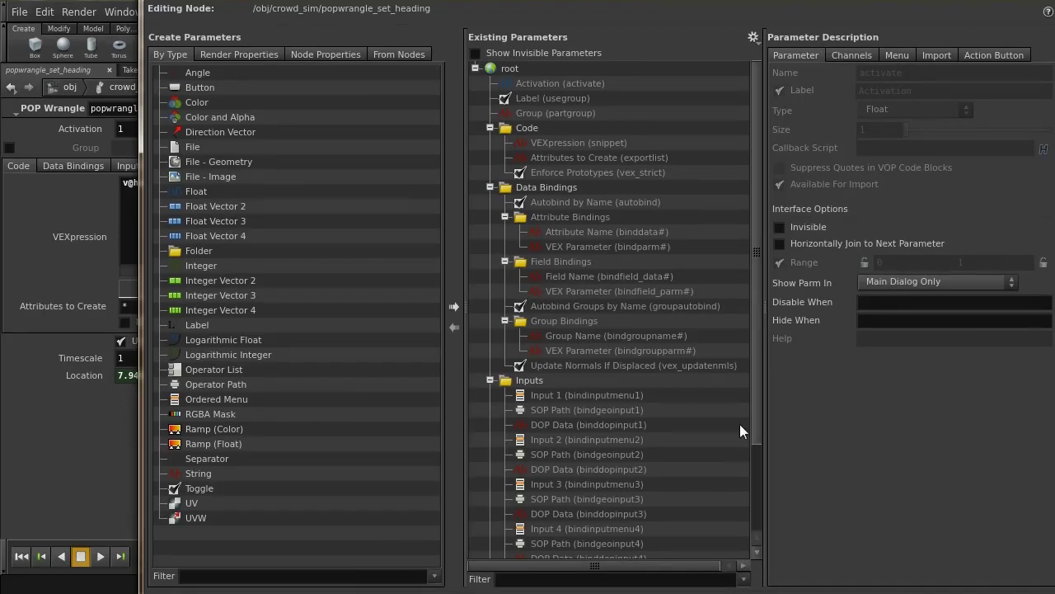
pyautogui.scroll(-2, 756, 495)
pyautogui.scroll(-1, 750, 495)
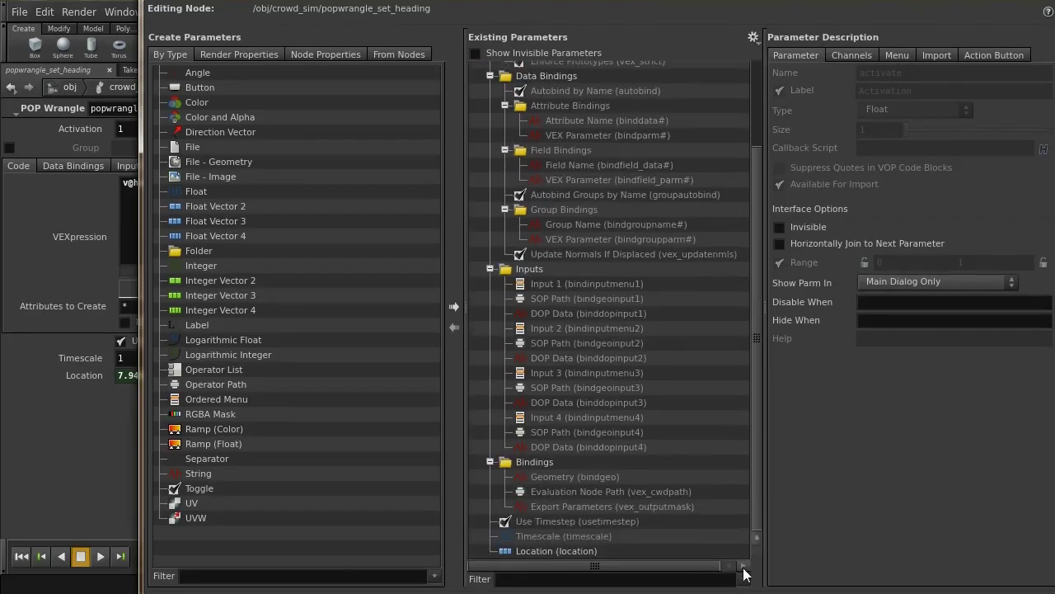
pyautogui.click(573, 551)
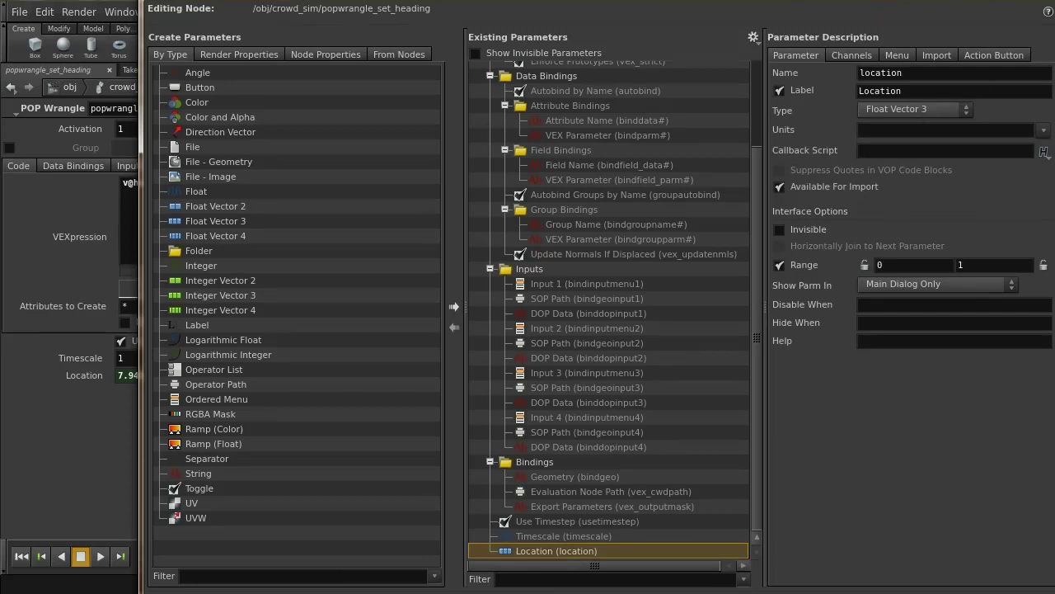
pyautogui.press('Return')
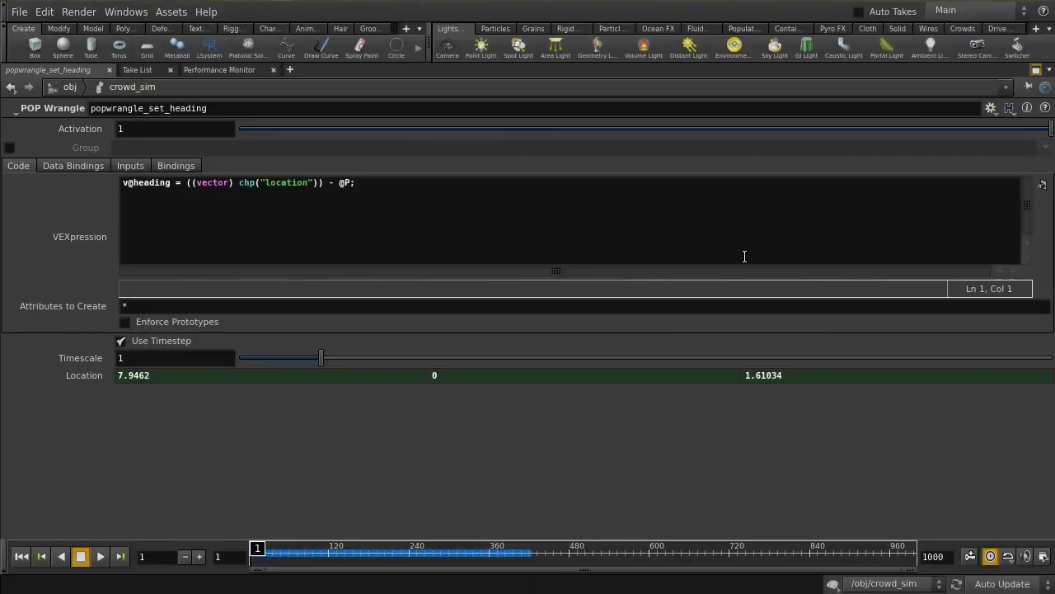
# Step: Reveal the wrangle's Location channel expressions, and examine the Translate parameter and its copy option on null_target_for_bow at object level
pyautogui.click(89, 375)
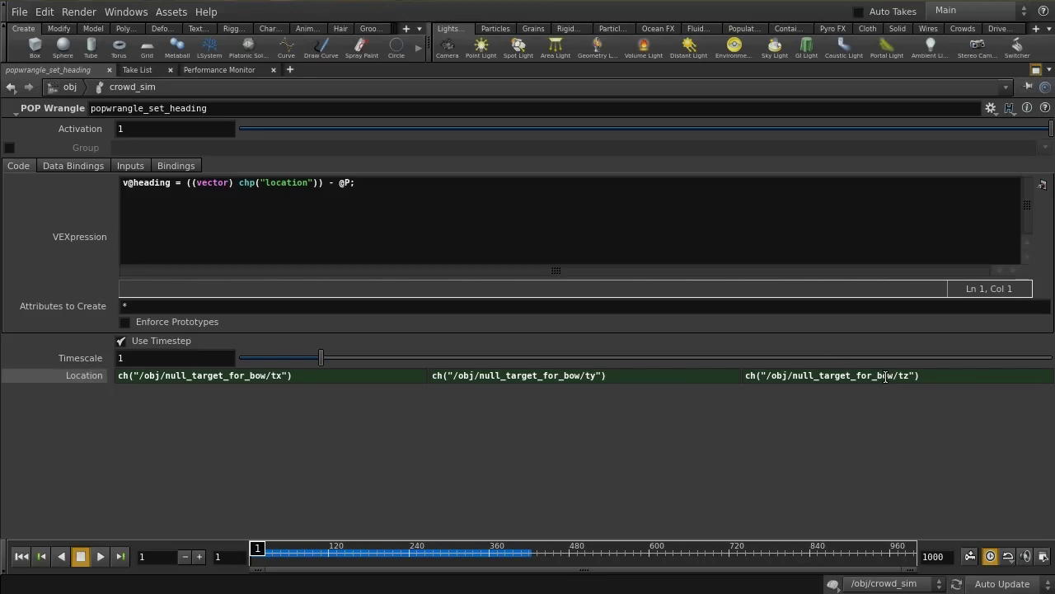
pyautogui.click(69, 87)
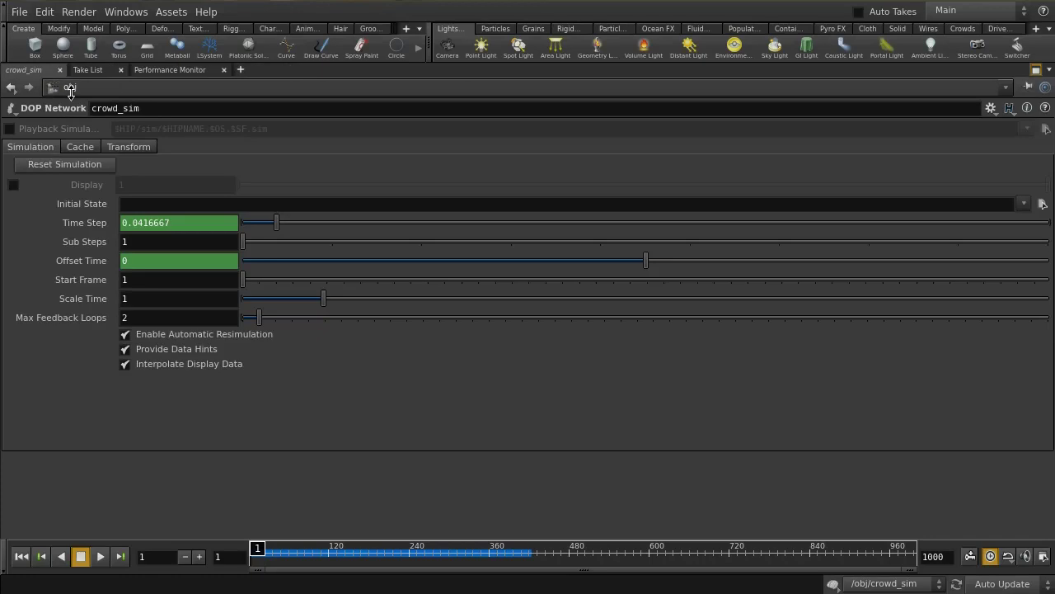
pyautogui.click(1036, 69)
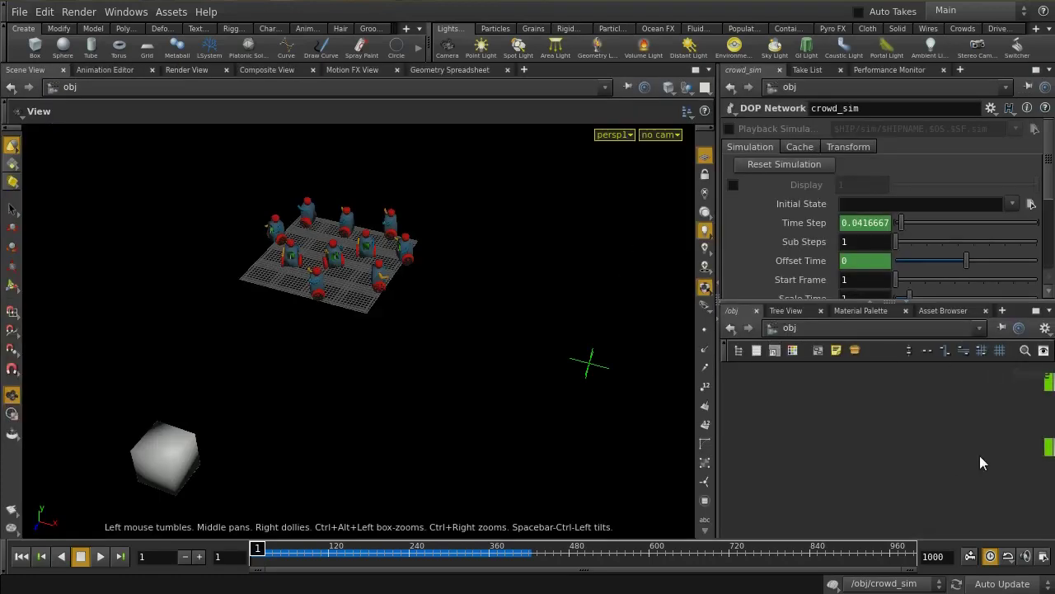
pyautogui.moveTo(980, 456); pyautogui.dragTo(777, 461, button='middle')
pyautogui.click(917, 453)
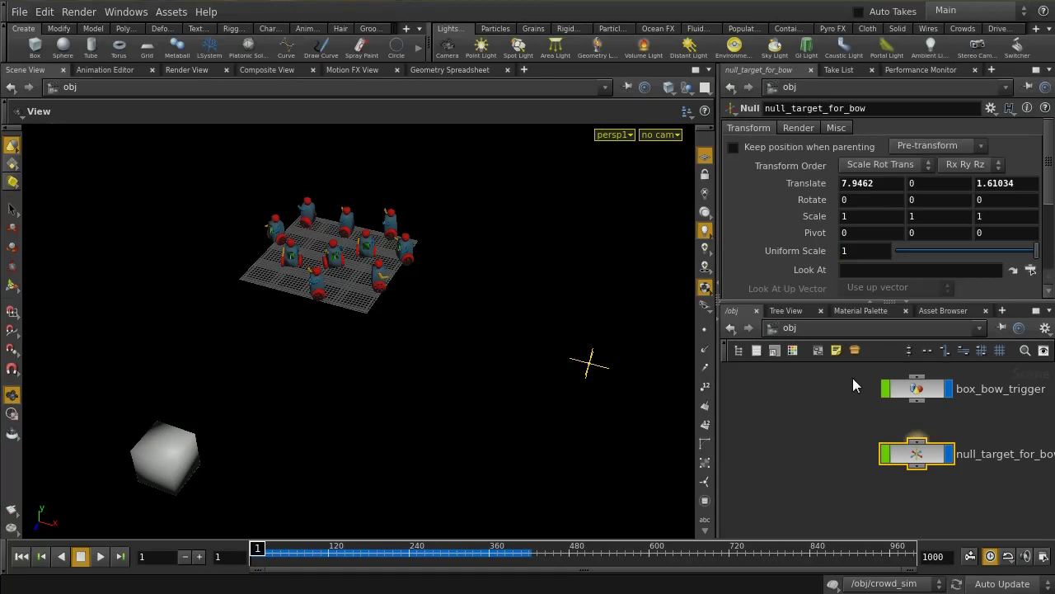
pyautogui.rightClick(823, 189)
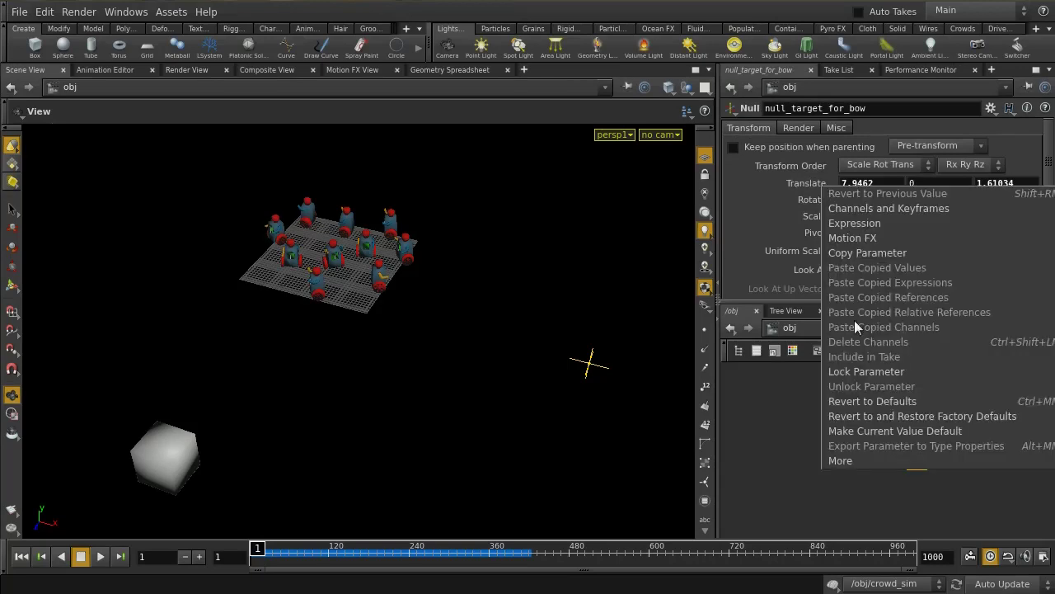
pyautogui.click(922, 416)
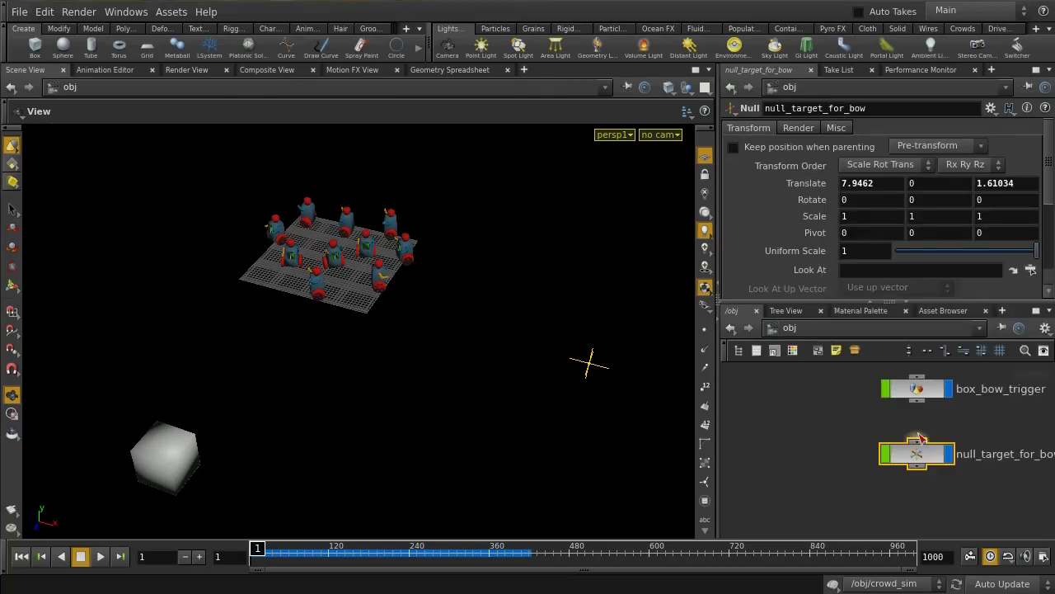
# Step: Return inside crowd_sim and examine the paste reference options for popwrangle_set_heading's Location, switching its expressions back to values
pyautogui.moveTo(940, 376); pyautogui.dragTo(940, 492, button='middle')
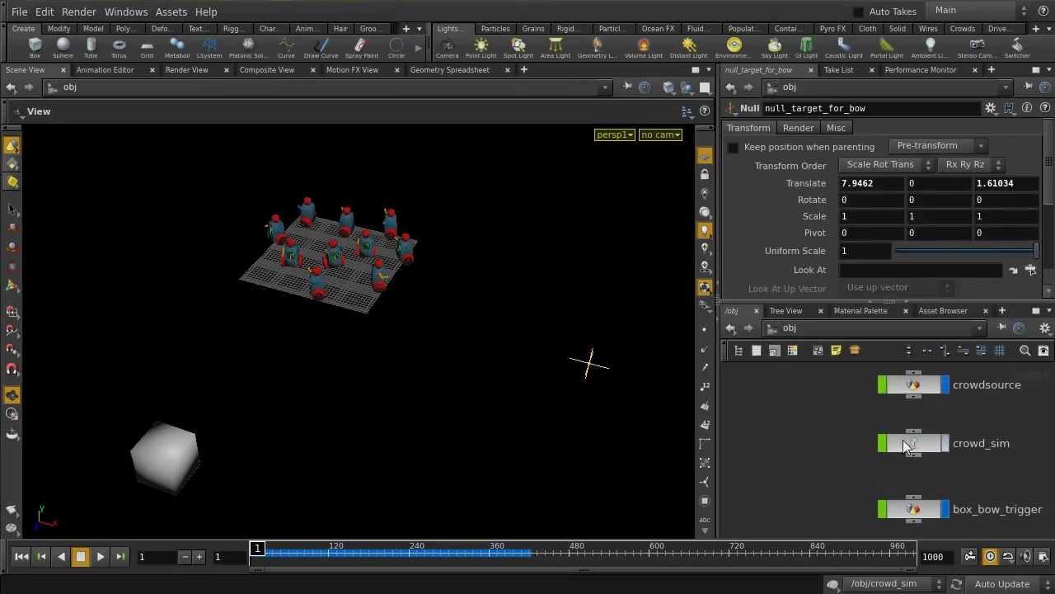
pyautogui.doubleClick(905, 444)
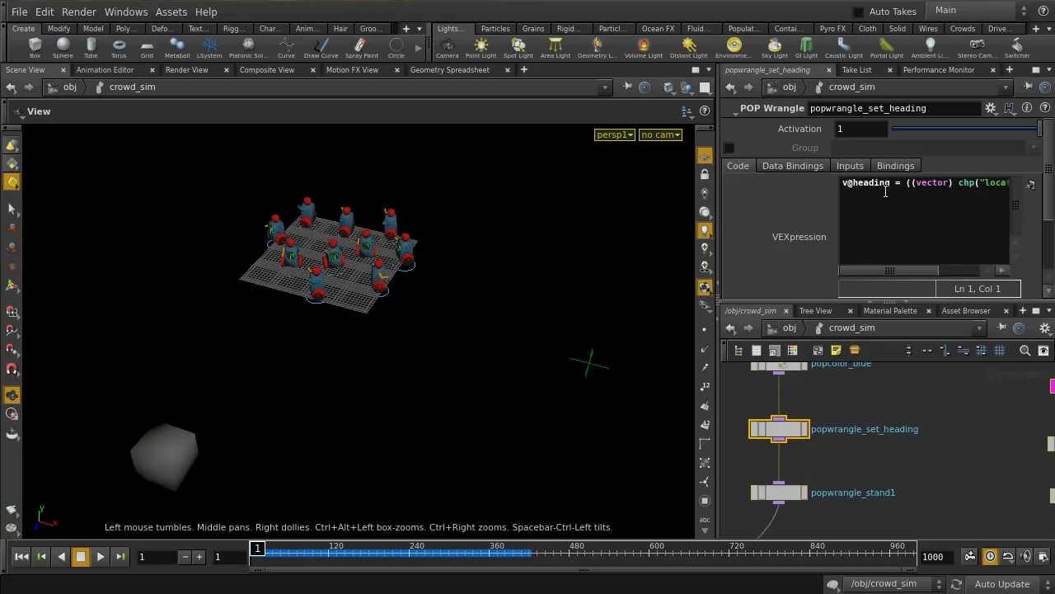
pyautogui.scroll(-3, 1053, 154)
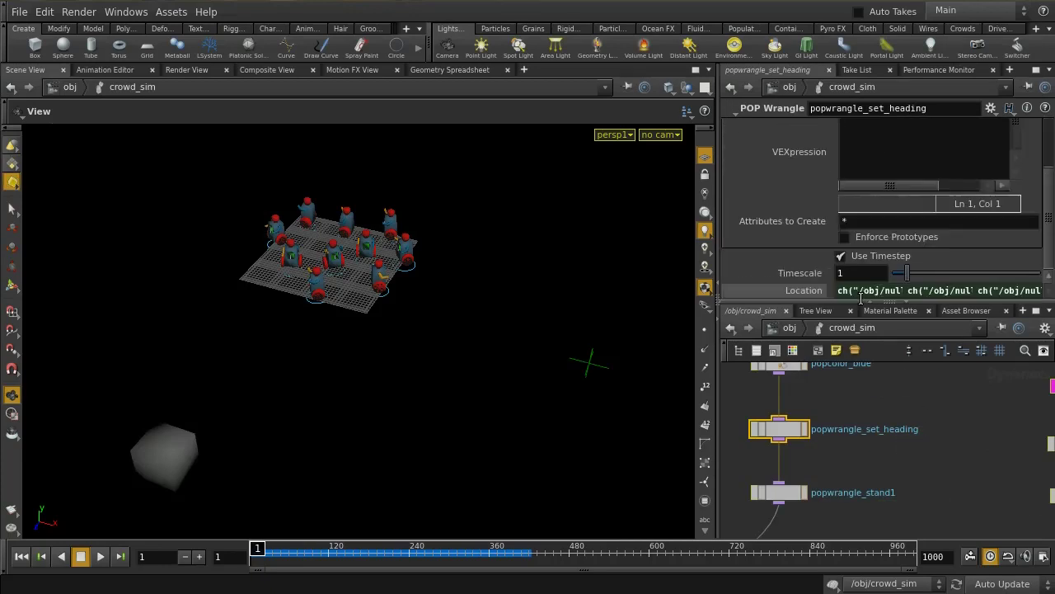
pyautogui.rightClick(818, 292)
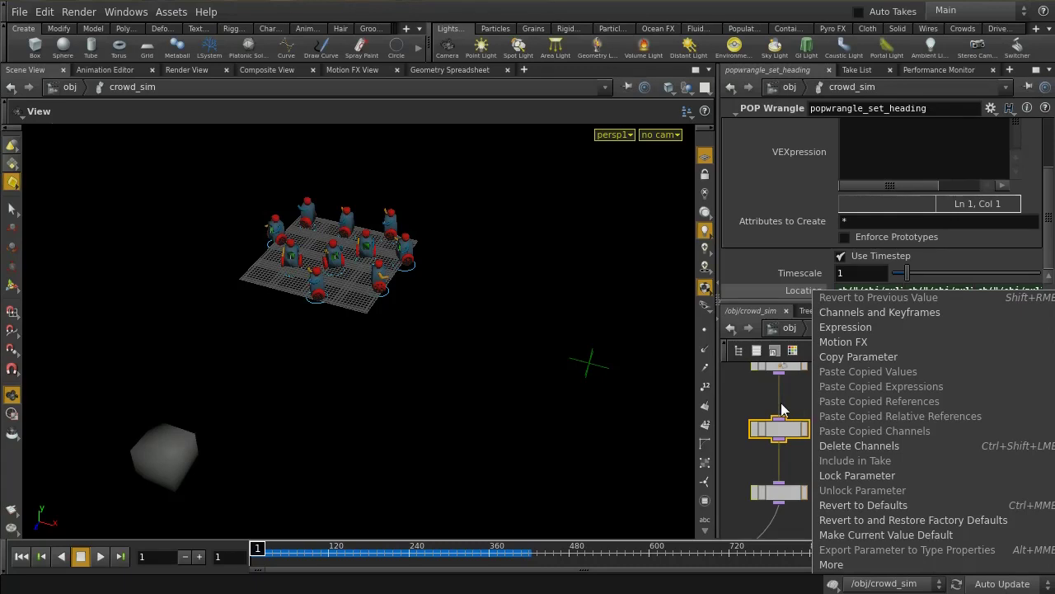
pyautogui.click(745, 408)
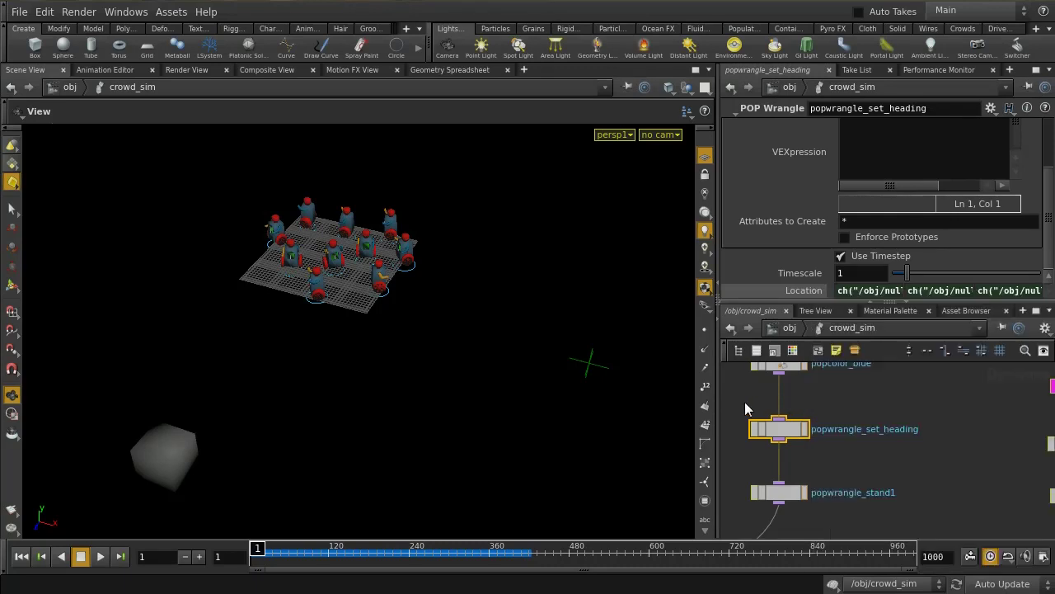
pyautogui.click(800, 291)
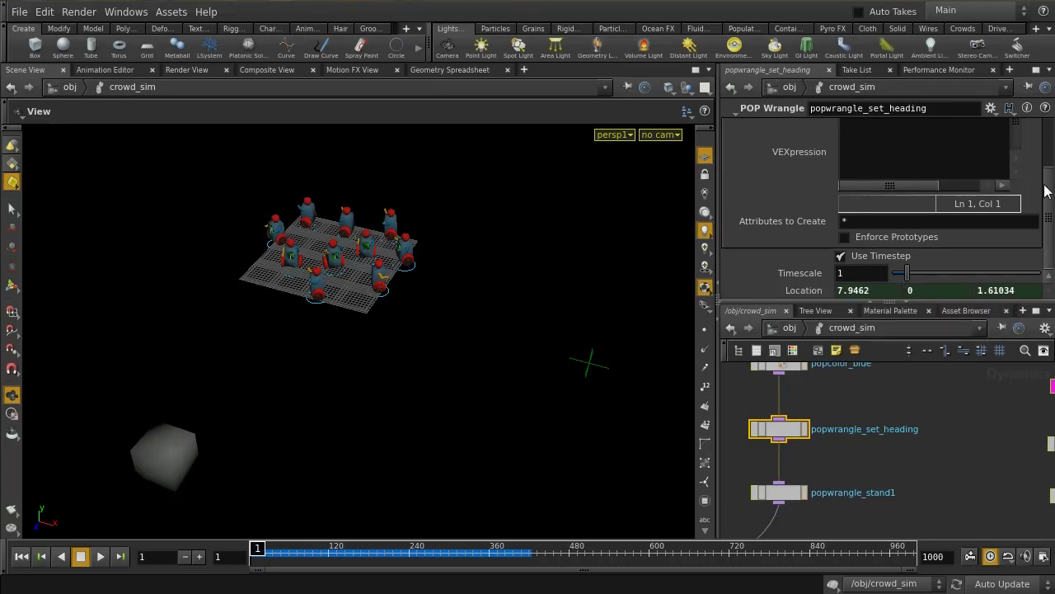
# Step: Review the complete heading VEXpression of popwrangle_set_heading in an enlarged view, and return to the object-level network
pyautogui.scroll(4, 1046, 192)
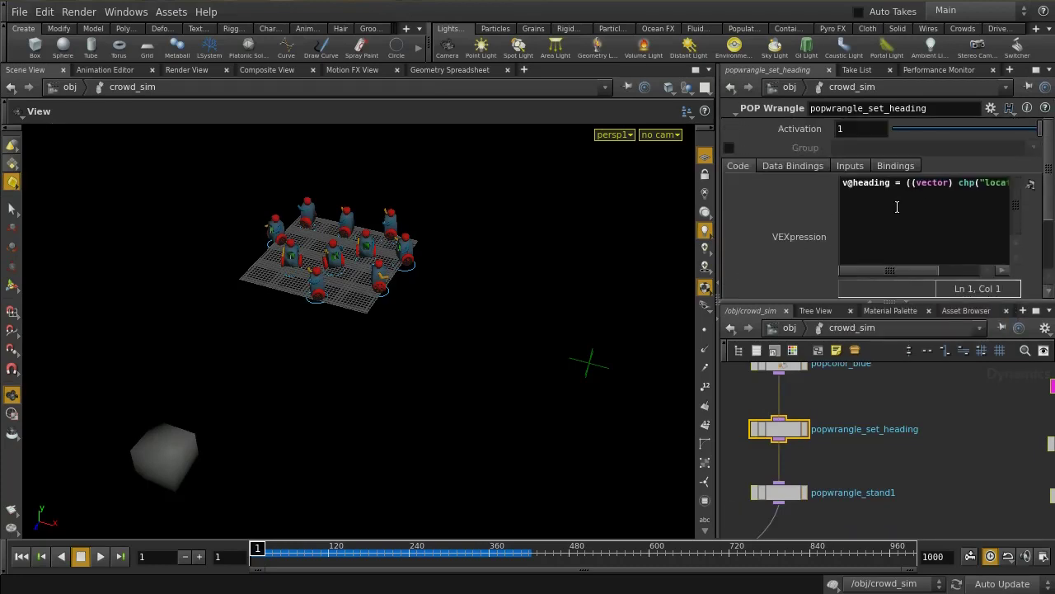
pyautogui.click(1036, 69)
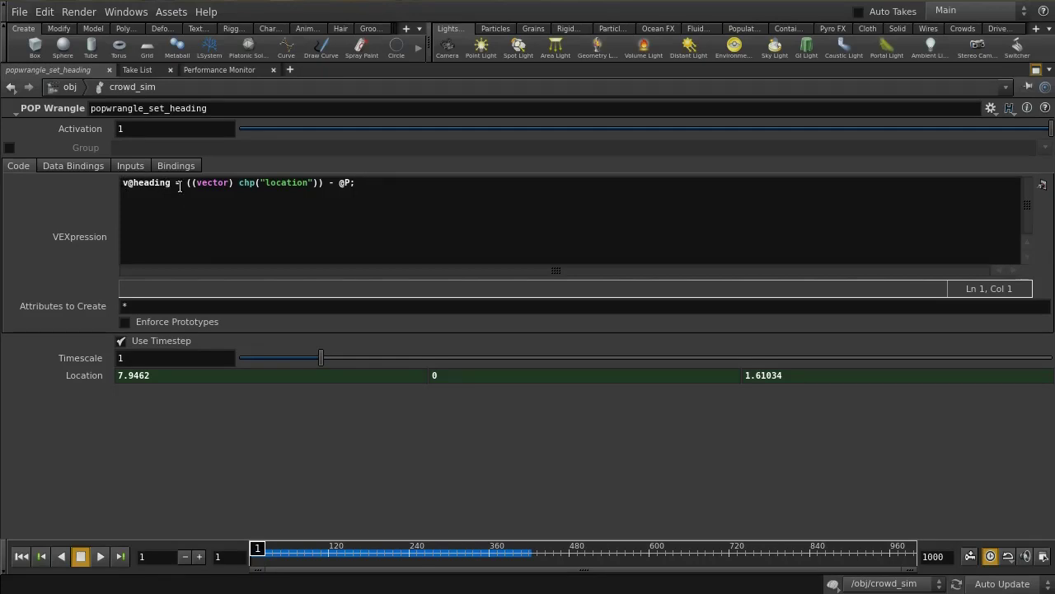
pyautogui.click(1036, 70)
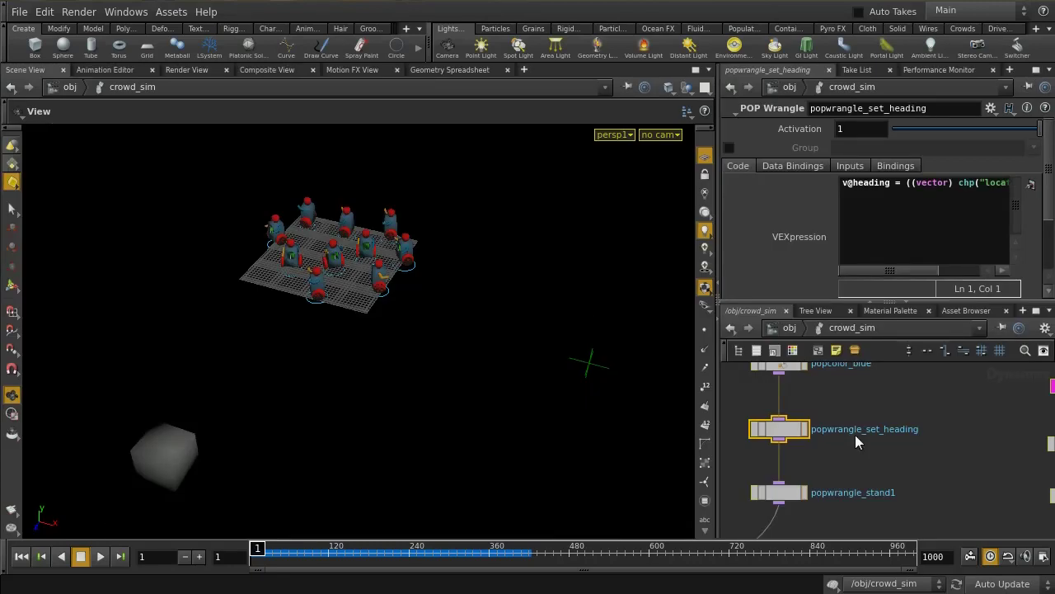
pyautogui.moveTo(851, 401); pyautogui.dragTo(869, 467, button='middle')
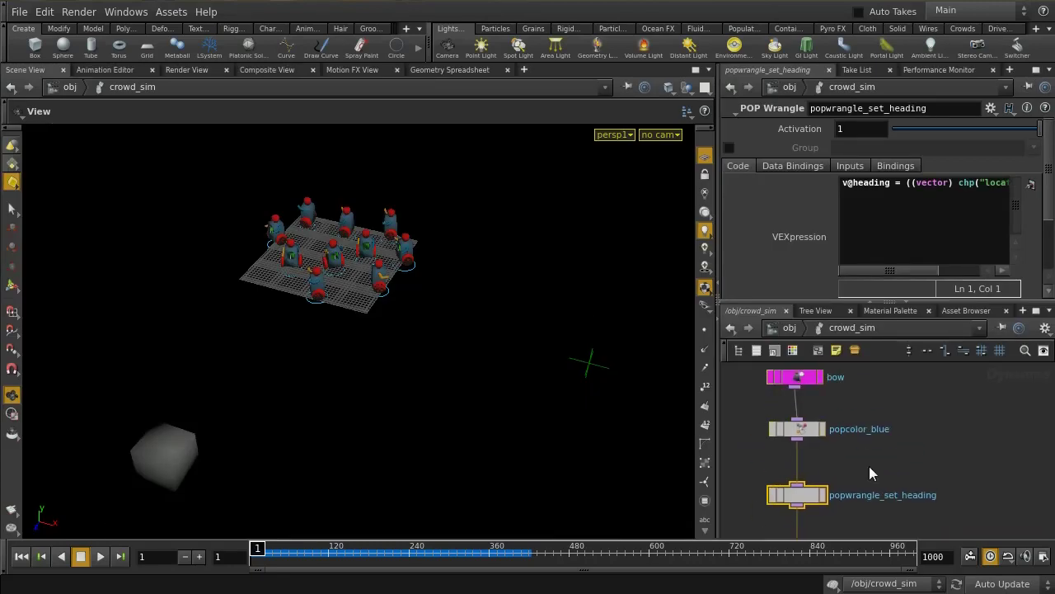
pyautogui.click(790, 329)
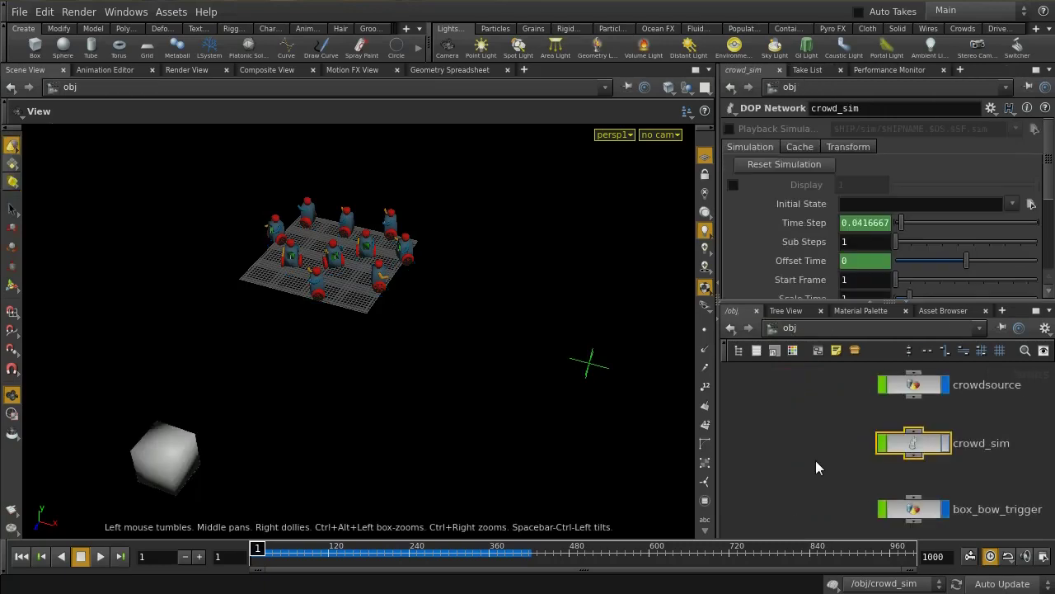
# Step: Go inside the crowdsource object and examine crowdsource_walk's agent settings, down to its speed, turn rate, initial velocity and heading values
pyautogui.doubleClick(891, 390)
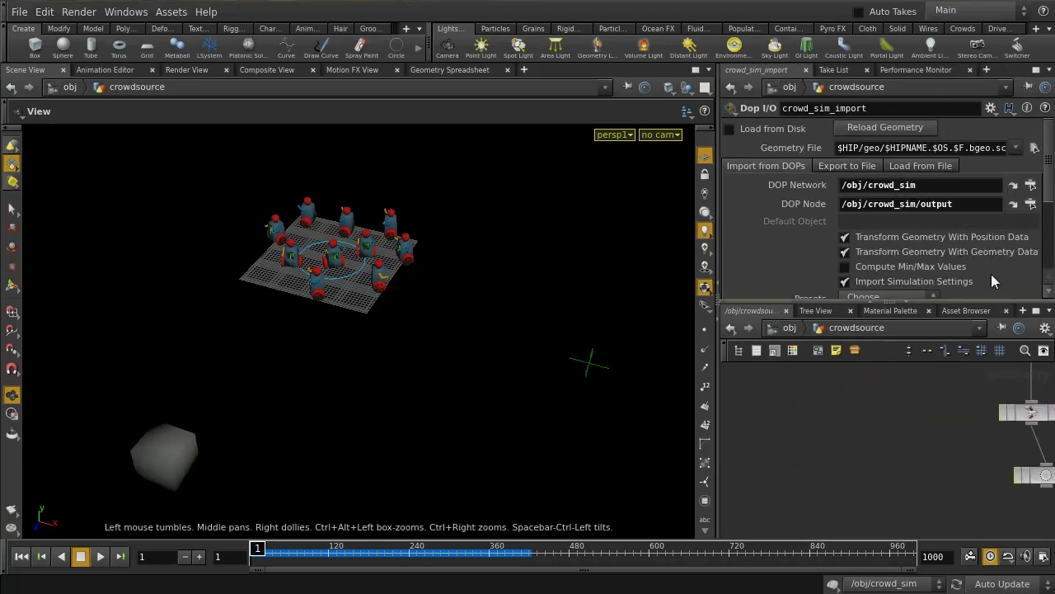
pyautogui.scroll(-3, 1053, 186)
pyautogui.scroll(2, 1052, 186)
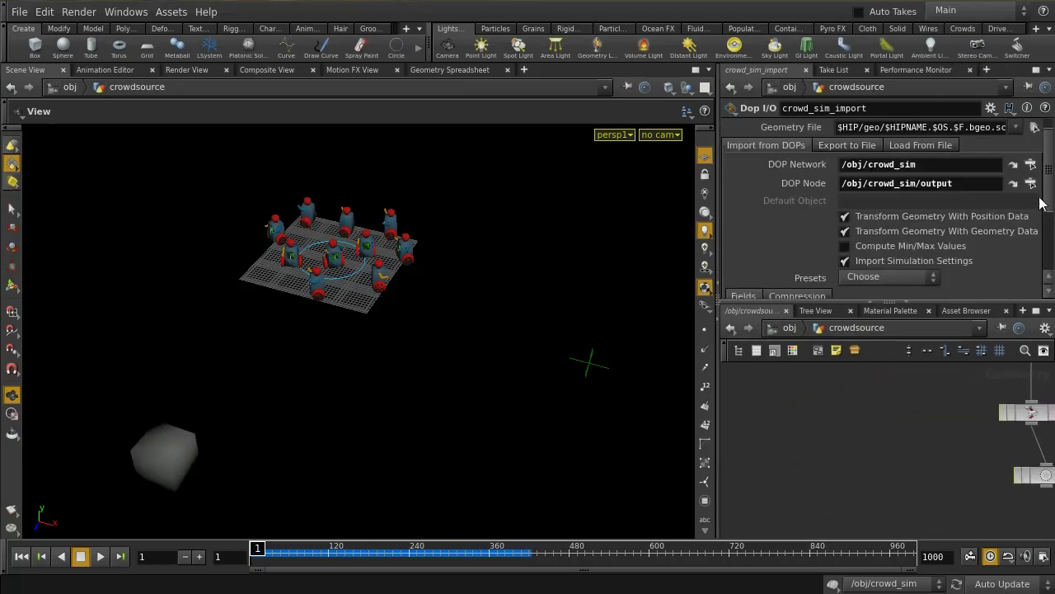
pyautogui.moveTo(942, 394); pyautogui.dragTo(843, 325, button='middle')
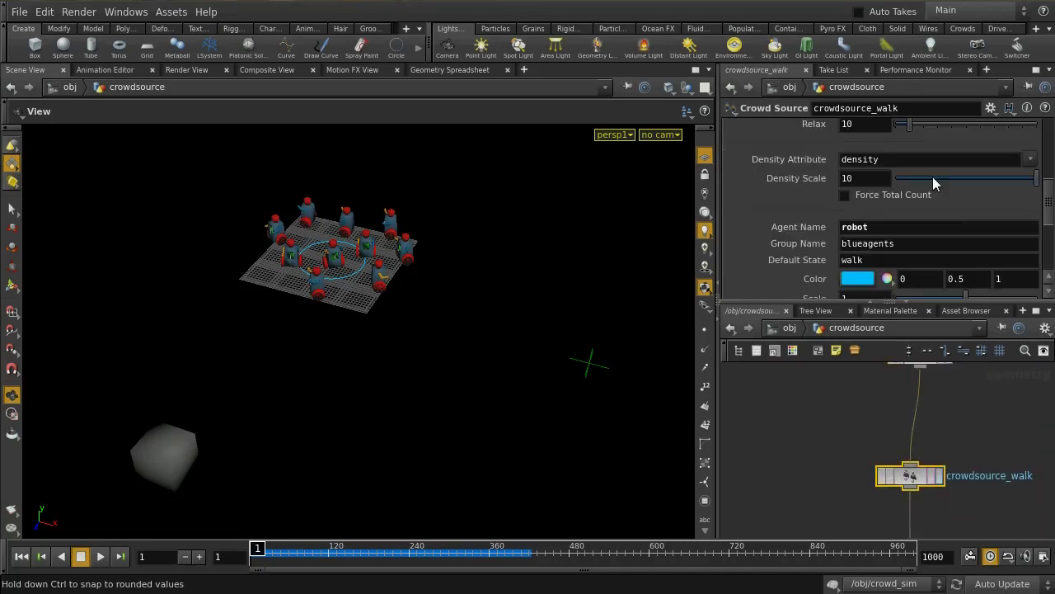
pyautogui.moveTo(1044, 198); pyautogui.dragTo(1041, 244)
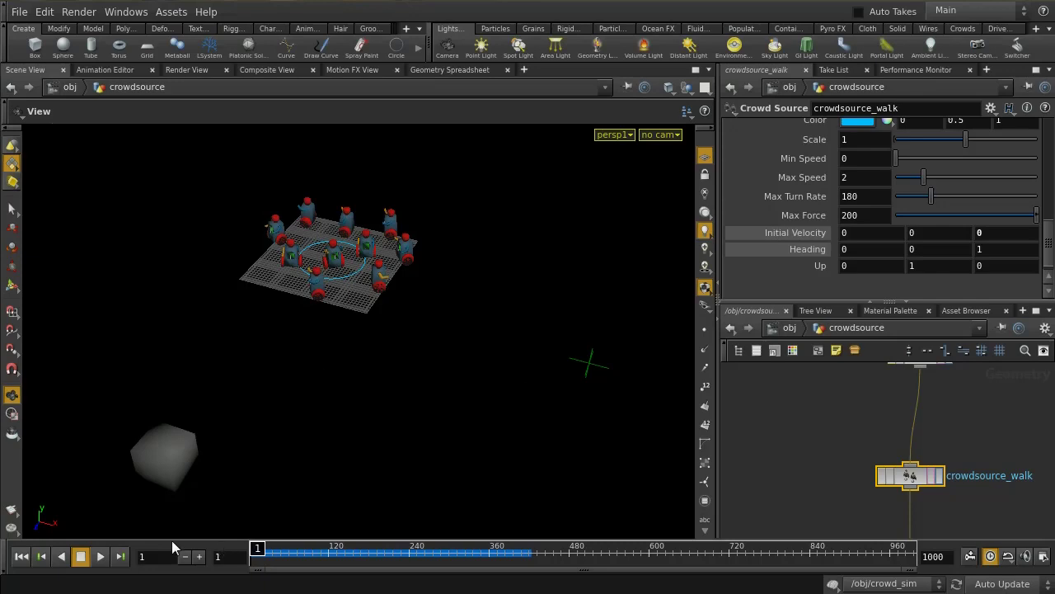
# Step: Play the crowd simulation until the first agent bows near the cube, and step back frame by frame to frame 156
pyautogui.click(100, 557)
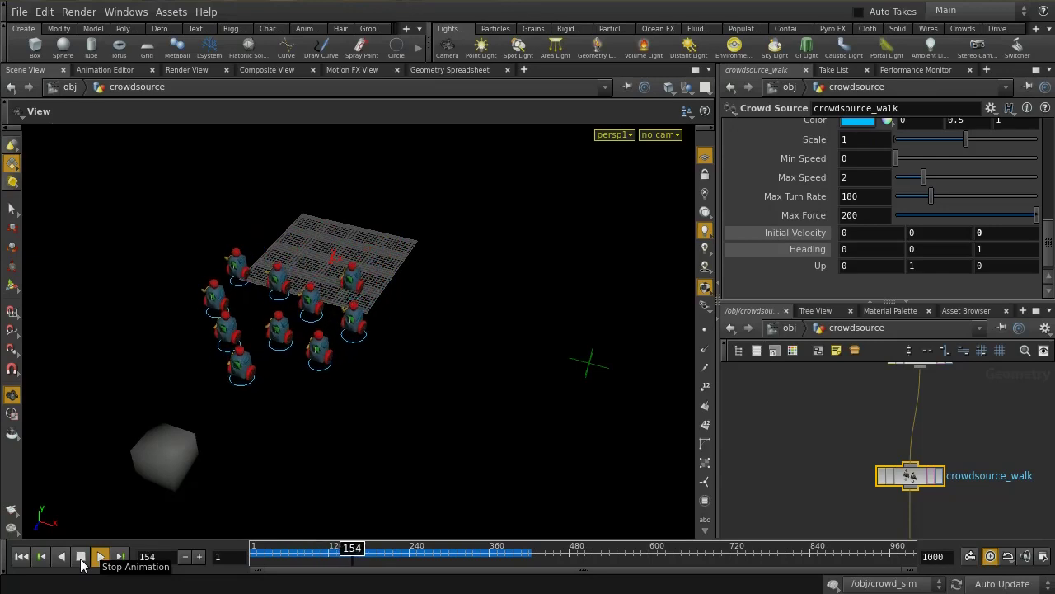
pyautogui.click(81, 557)
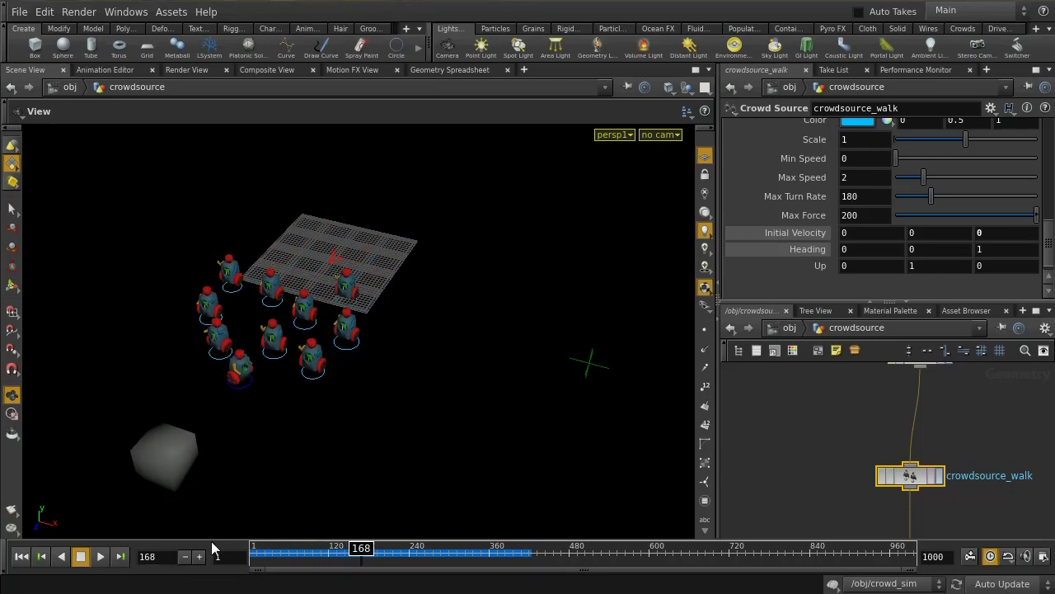
pyautogui.click(185, 557)
pyautogui.click(185, 558)
pyautogui.click(186, 557)
pyautogui.click(186, 558)
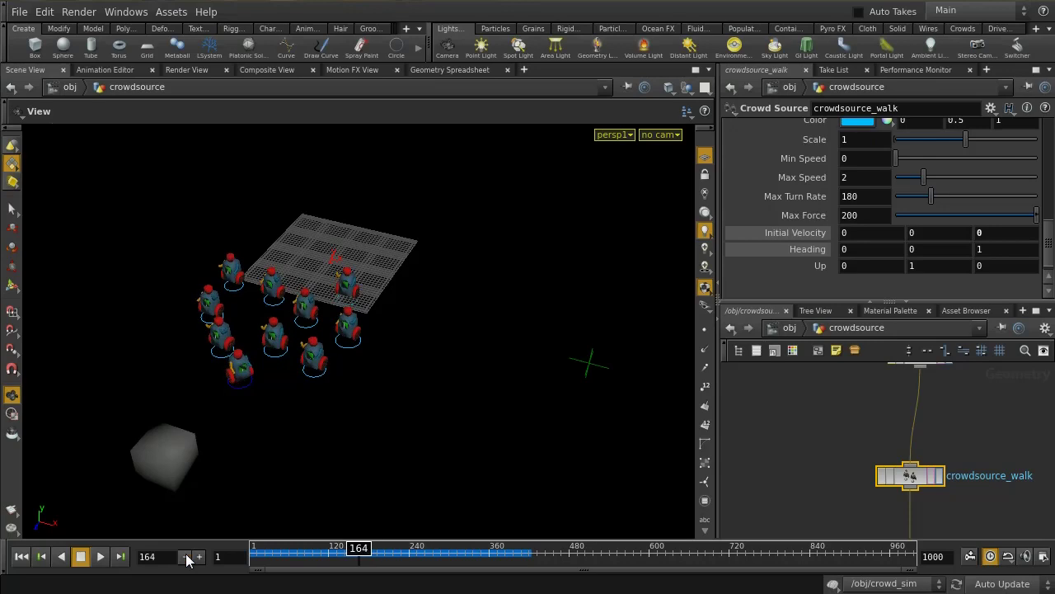
pyautogui.click(185, 557)
pyautogui.click(186, 558)
pyautogui.click(186, 557)
pyautogui.click(185, 557)
pyautogui.click(185, 558)
pyautogui.click(185, 557)
pyautogui.click(186, 558)
pyautogui.click(186, 557)
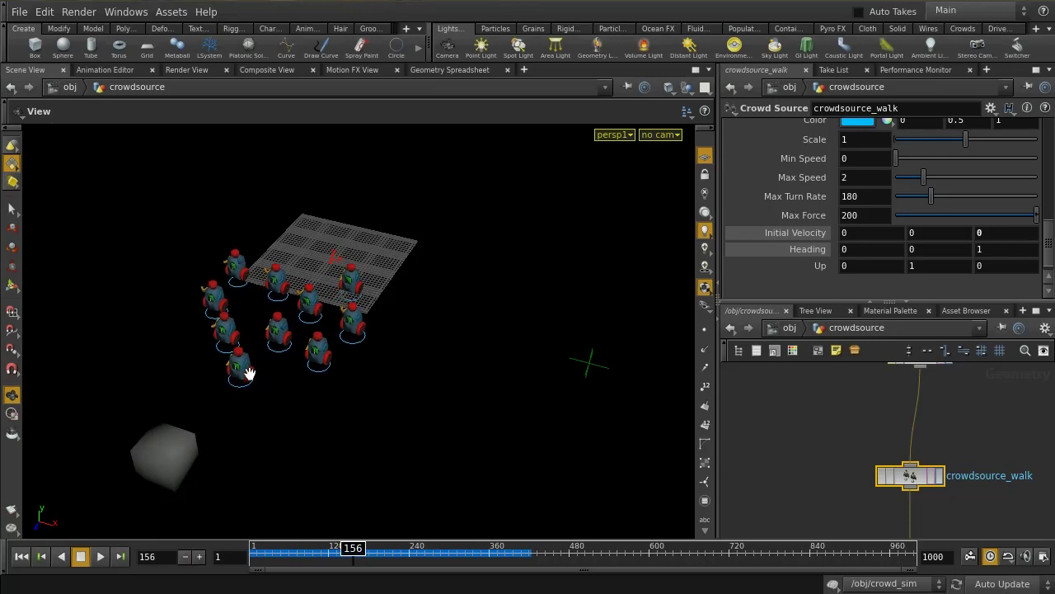
# Step: Step forward frame by frame from frame 156 to 201, examining how the front agent turns during its bow
pyautogui.click(200, 557)
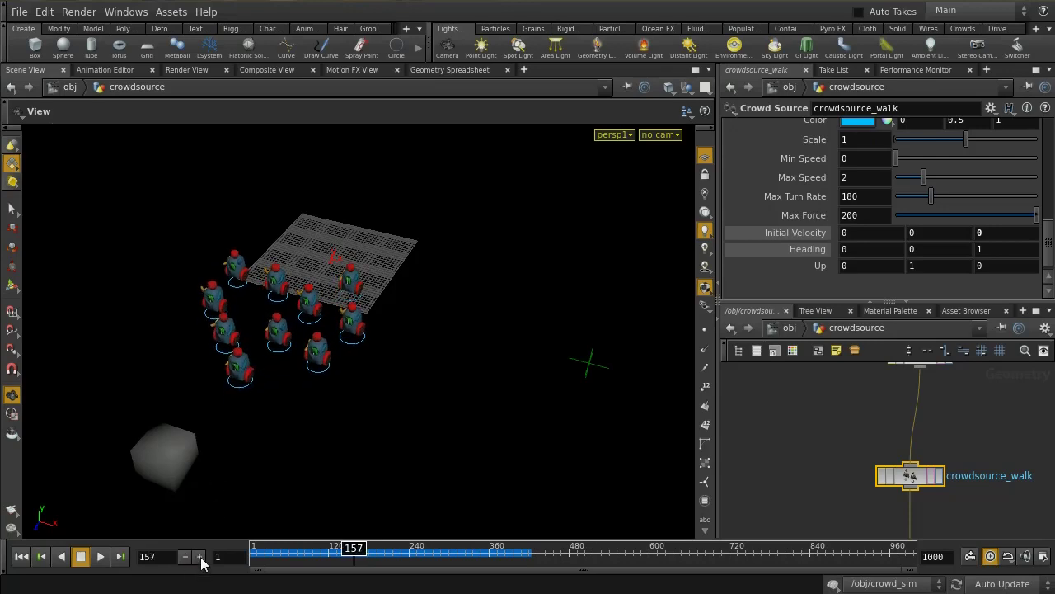
pyautogui.click(200, 557)
pyautogui.click(199, 557)
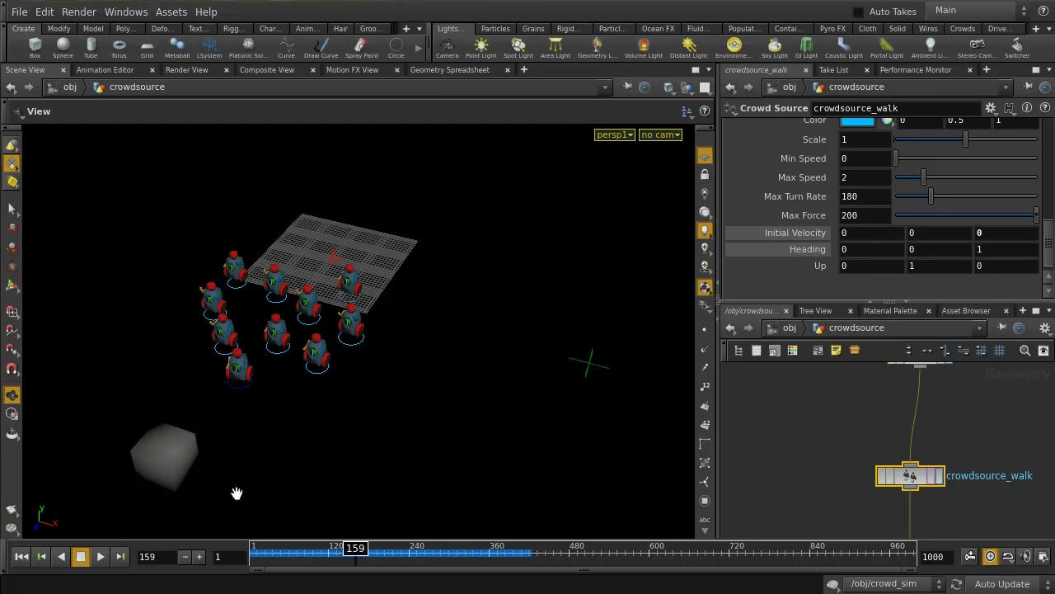
pyautogui.click(200, 558)
pyautogui.click(199, 557)
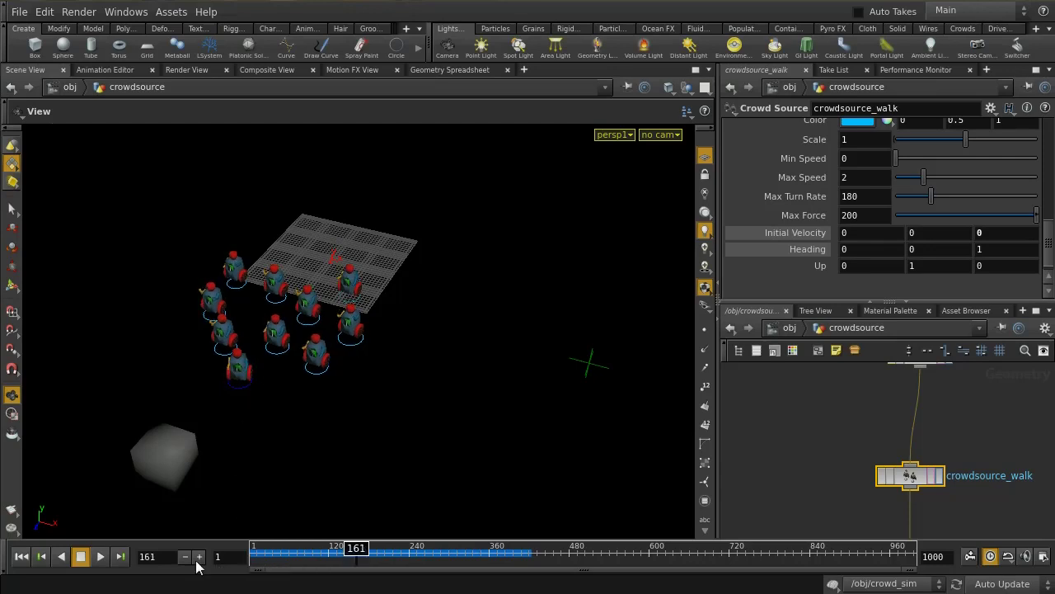
pyautogui.click(199, 557)
pyautogui.click(199, 558)
pyautogui.click(200, 558)
pyautogui.click(200, 557)
pyautogui.click(199, 557)
pyautogui.click(199, 557)
pyautogui.click(199, 557)
pyautogui.click(199, 558)
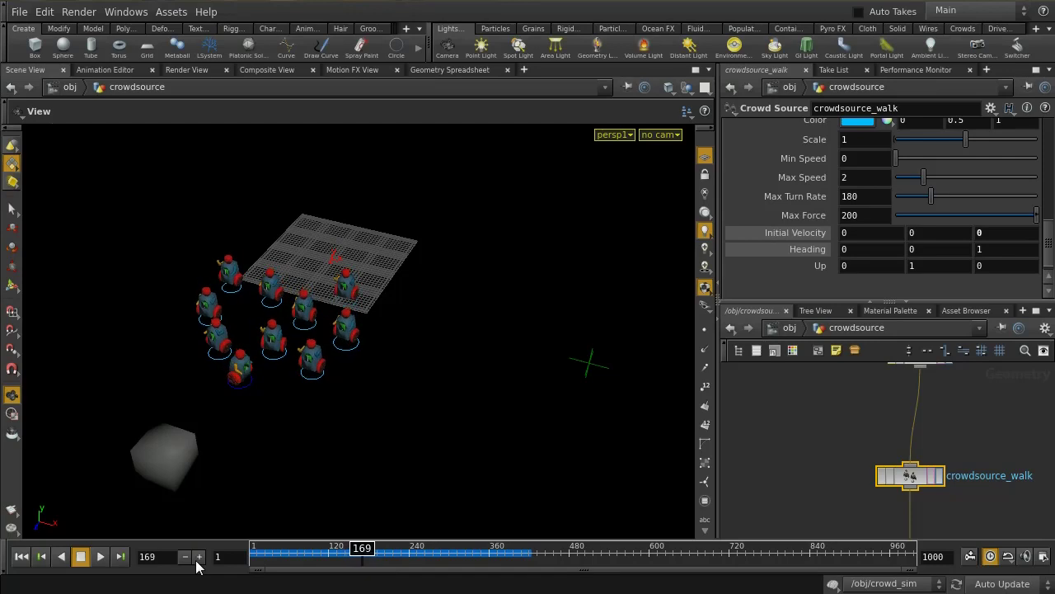
pyautogui.click(198, 557)
pyautogui.click(198, 557)
pyautogui.click(199, 558)
pyautogui.click(199, 558)
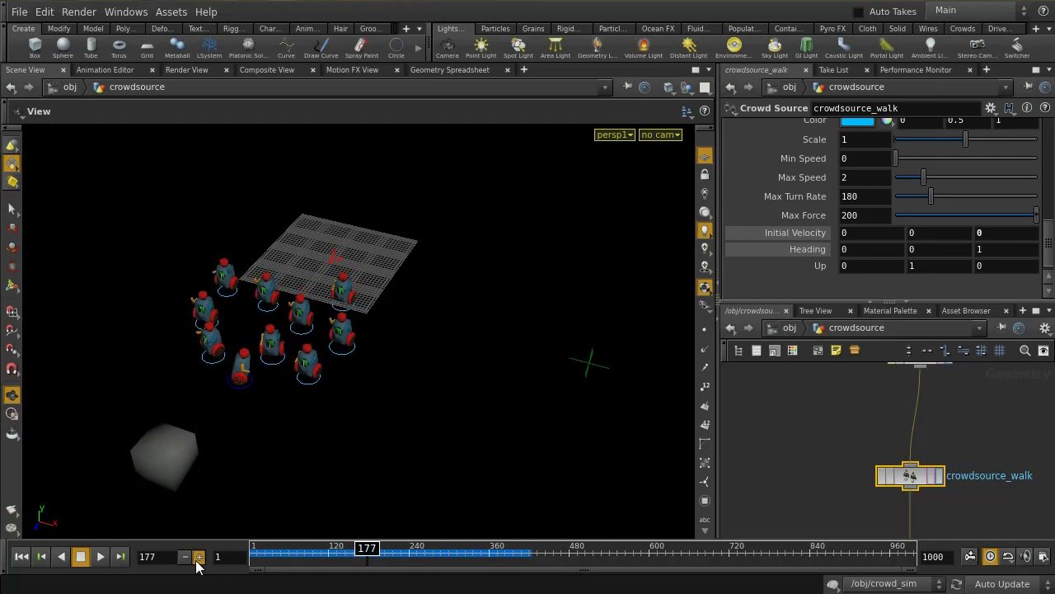
pyautogui.click(199, 557)
pyautogui.click(199, 557)
pyautogui.click(199, 557)
pyautogui.click(199, 557)
pyautogui.click(199, 558)
pyautogui.click(199, 558)
pyautogui.click(199, 557)
pyautogui.click(199, 557)
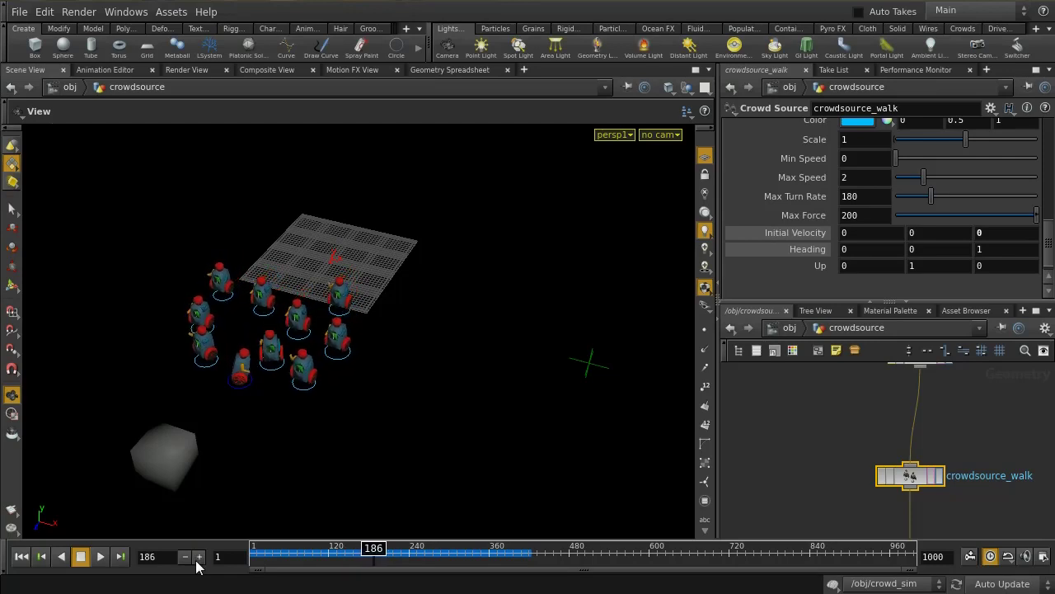
pyautogui.click(199, 558)
pyautogui.click(198, 558)
pyautogui.click(198, 558)
pyautogui.click(199, 557)
pyautogui.click(199, 557)
pyautogui.click(199, 557)
pyautogui.click(199, 557)
pyautogui.click(199, 557)
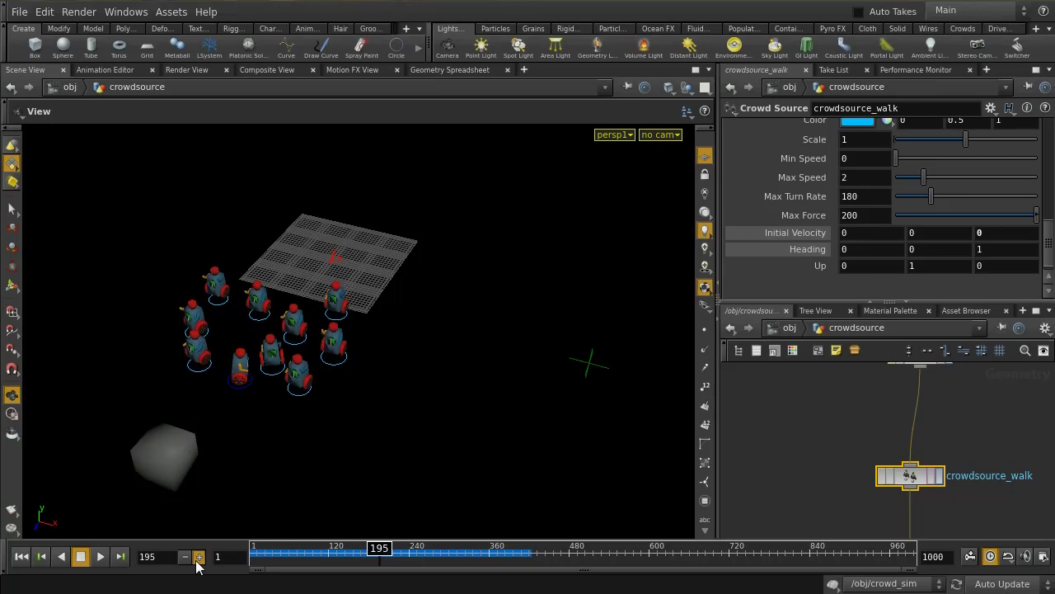
pyautogui.click(199, 557)
pyautogui.click(199, 558)
pyautogui.click(199, 557)
pyautogui.click(199, 558)
pyautogui.click(199, 557)
pyautogui.click(199, 557)
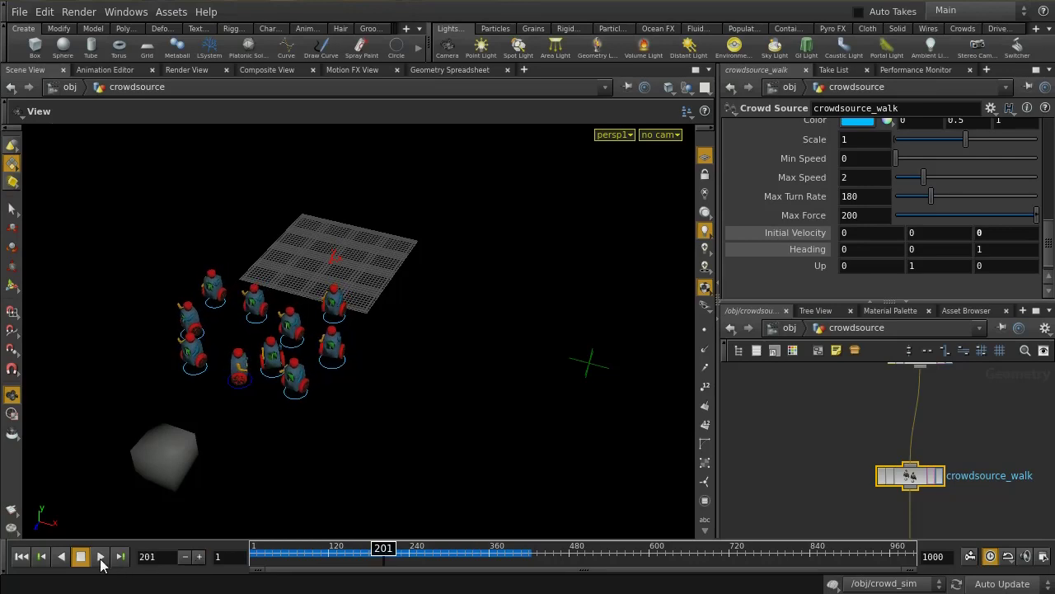
# Step: Play the rest of the bow simulation from frame 201, rewind to frame 1, and return to the object-level network
pyautogui.click(101, 557)
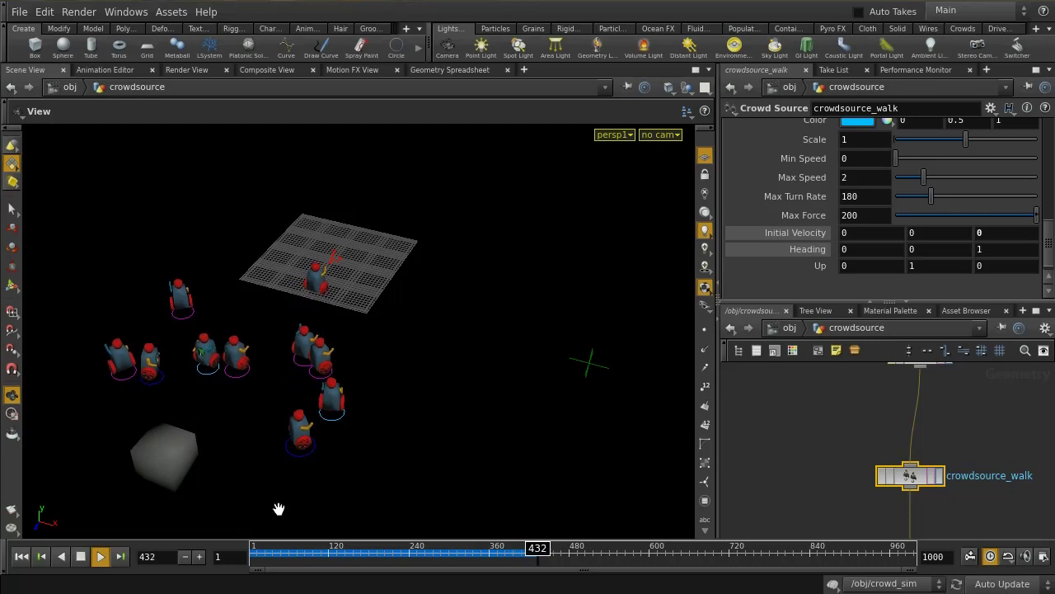
pyautogui.click(80, 556)
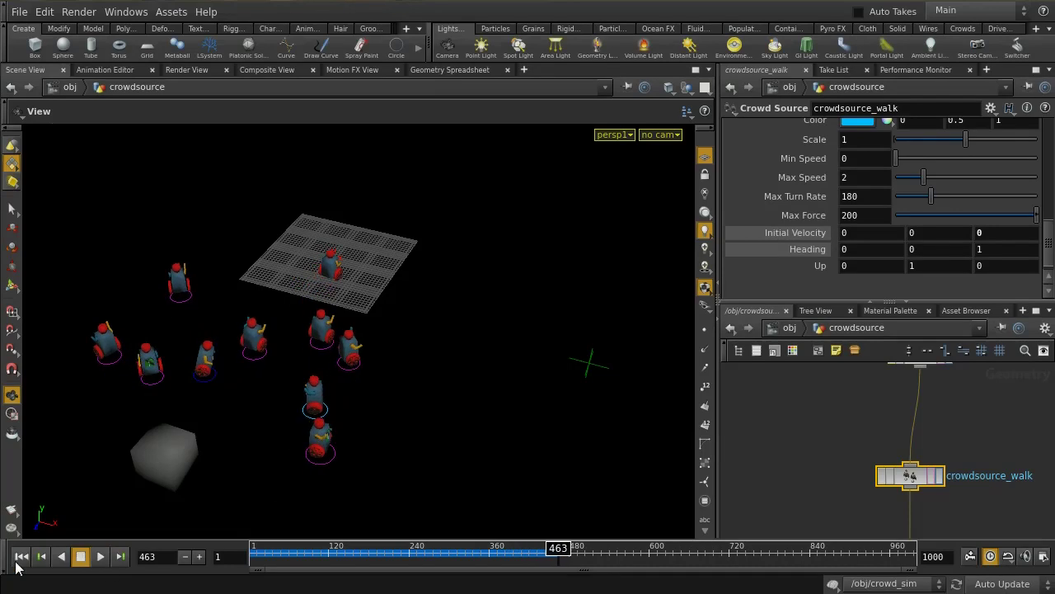
pyautogui.click(21, 557)
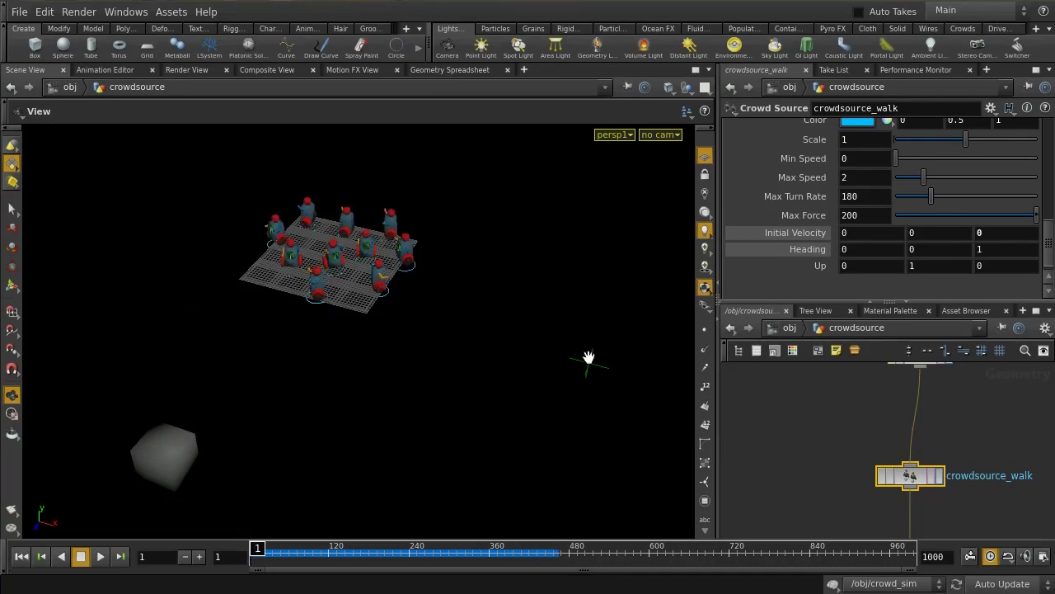
pyautogui.click(792, 328)
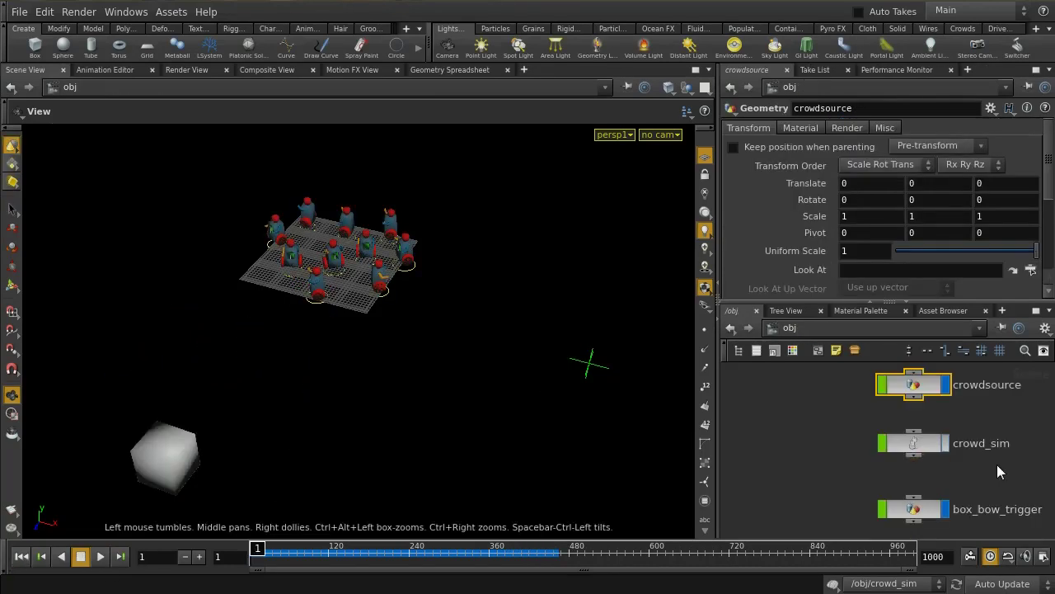